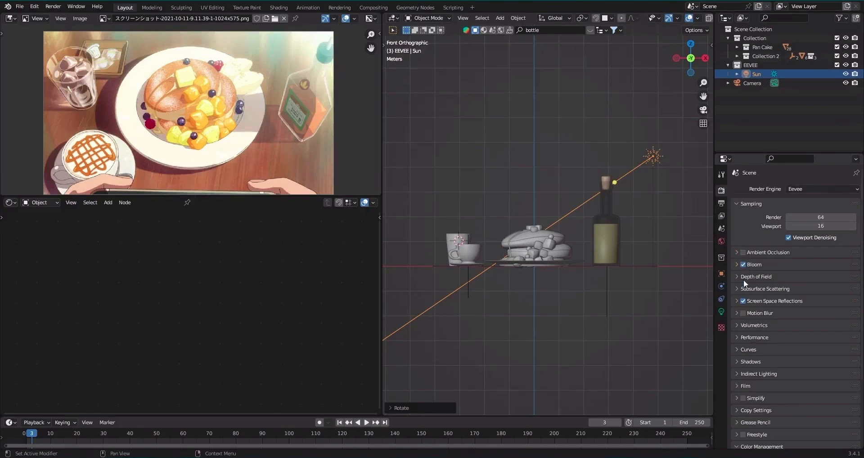
Disable screen space reflections and set both Eevee shadow sizes, cube and cascade, to 4096 px with high bit depth.
left_click(761, 361)
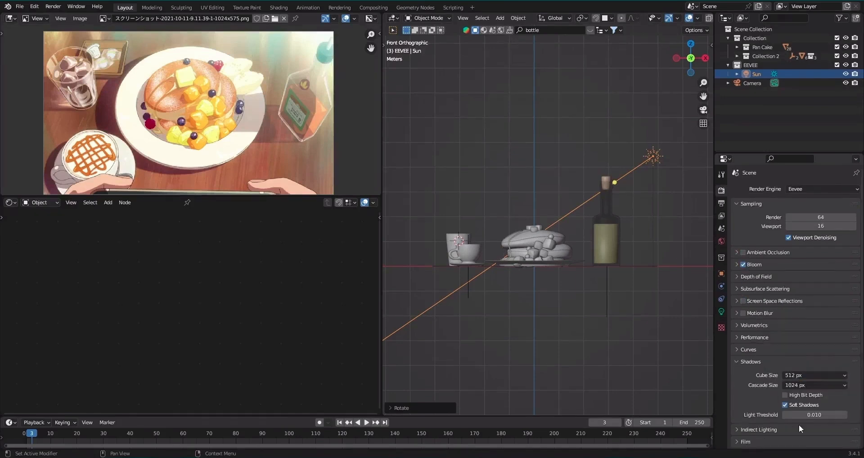
left_click(799, 375)
left_click(799, 305)
left_click(806, 386)
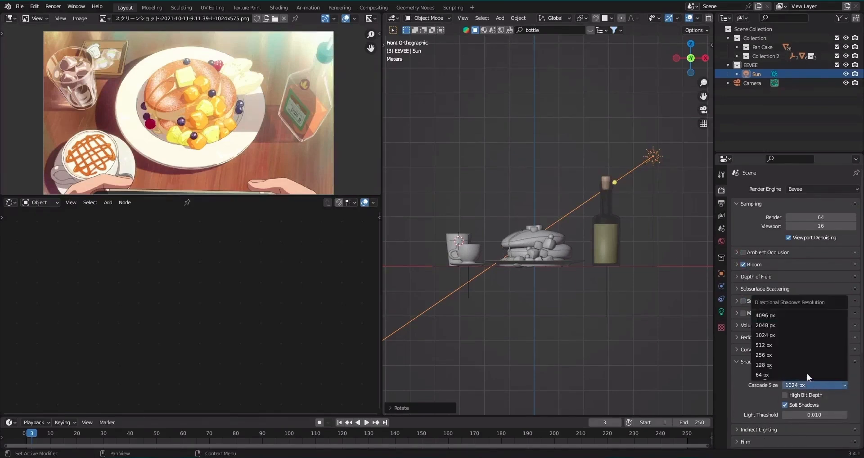
left_click(809, 316)
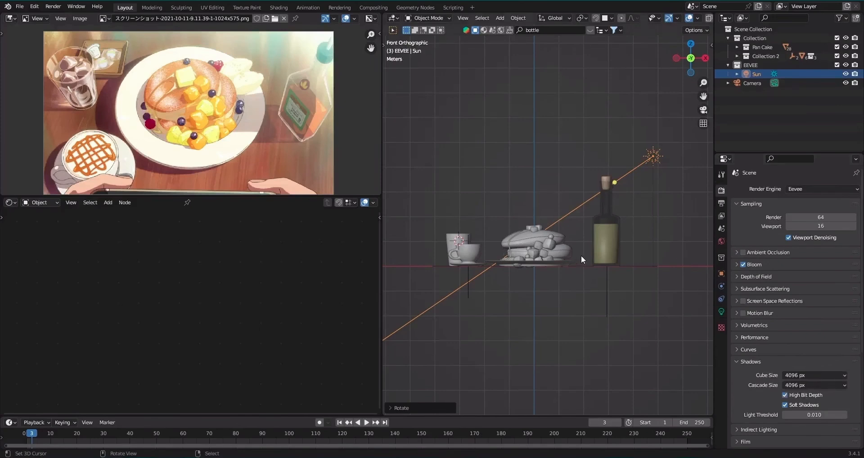
Show the scene through the camera with rendered viewport shading.
key("KP_0")
key("z")
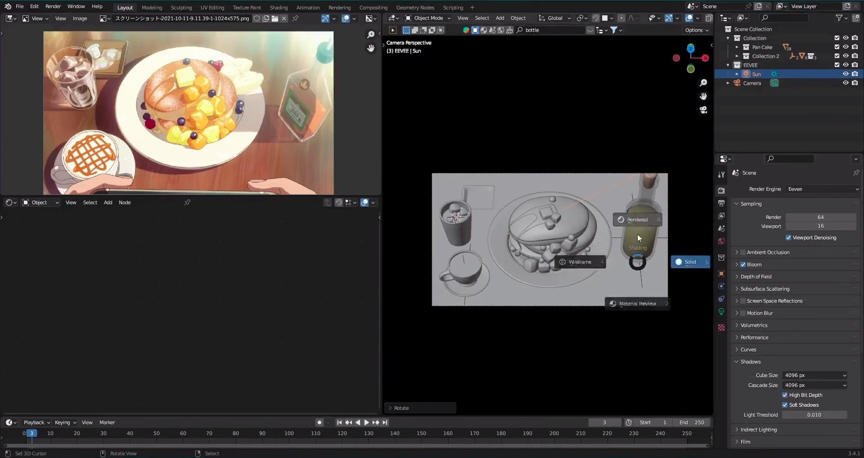
left_click(637, 231)
scroll(637, 226, "up", 1)
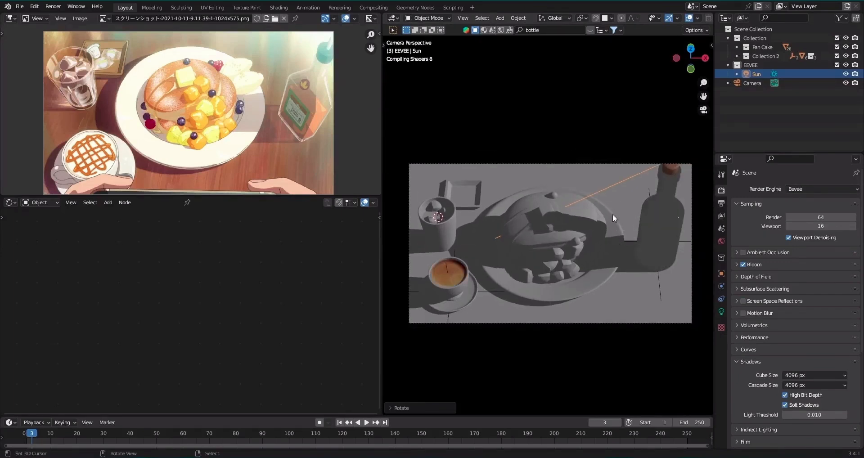
middle_click_drag(612, 215, 609, 222, "shift")
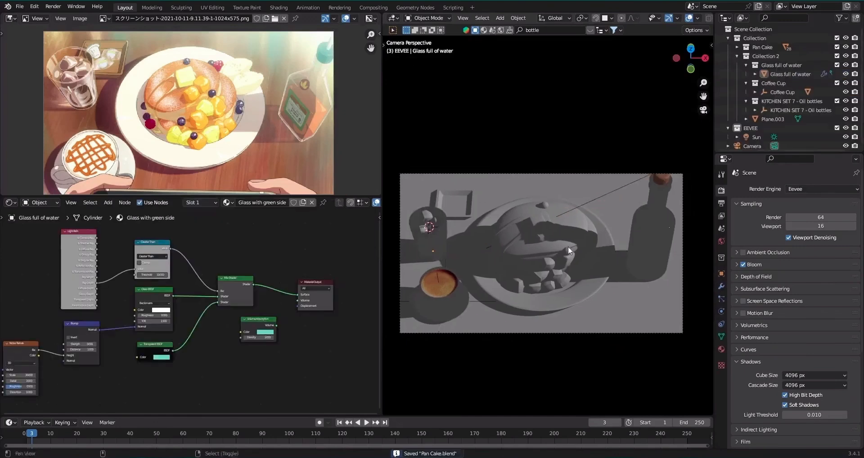
Snap the 3D cursor to the world origin.
key("shift+s")
mouse_move(568, 247)
middle_mouse_down("shift")
mouse_move(602, 251)
mouse_move(561, 261)
middle_mouse_up("shift")
left_click(544, 299)
scroll(551, 299, "up", 1)
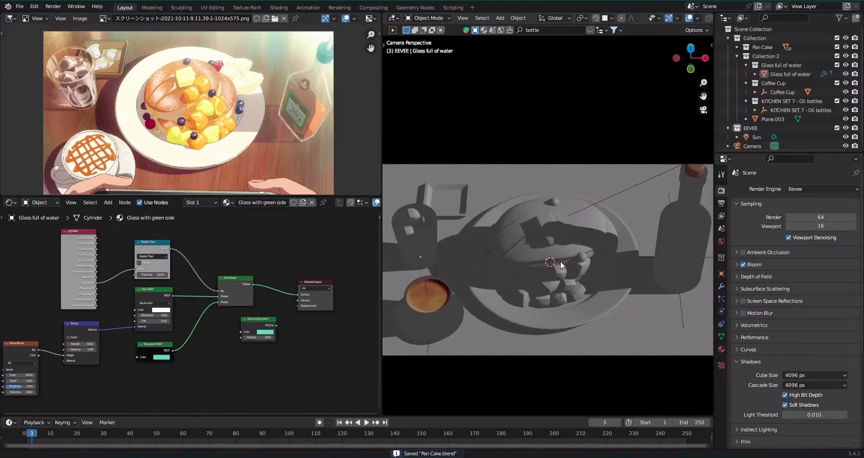
Rotate the sun light about the global Y axis to shorten the objects' shadows, and save the file.
left_click(629, 189)
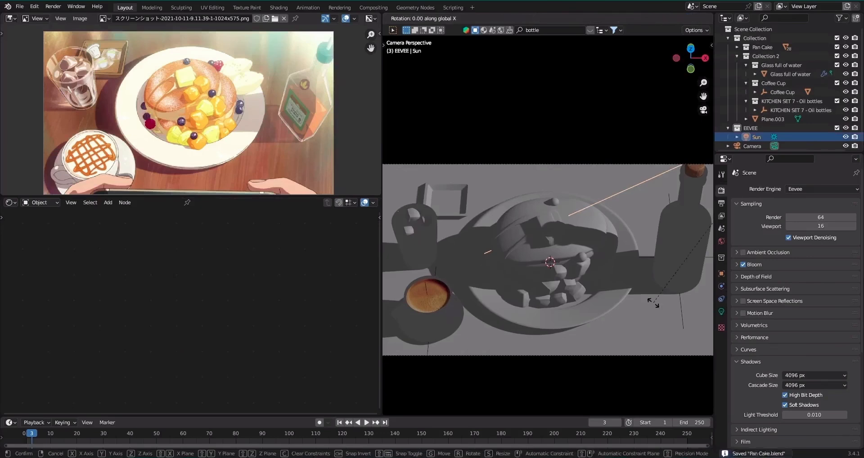
key("r")
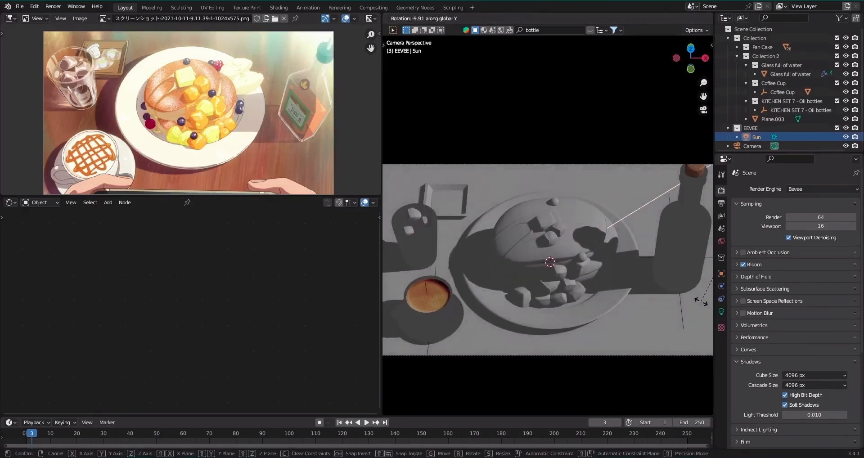
key("y")
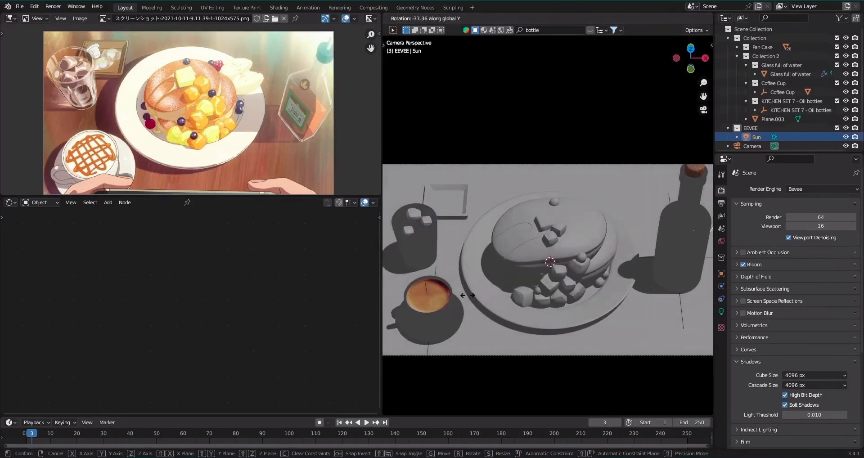
left_click(581, 252)
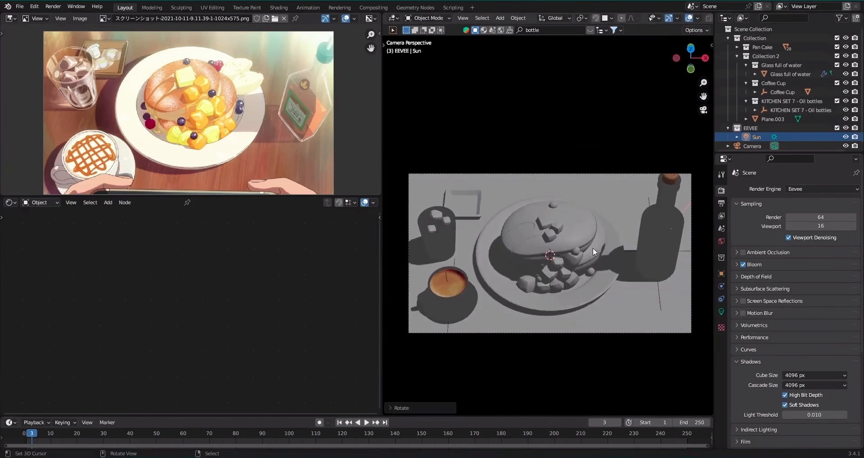
key("ctrl+s")
Create a new material for the plate and delete its default shader node, keeping only the Material Output.
scroll(571, 235, "up", 2)
left_click(594, 322)
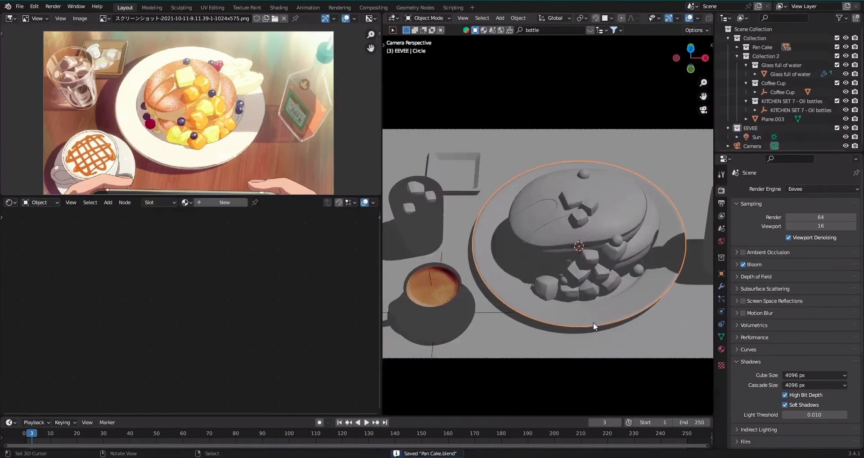
left_click(215, 204)
left_click(164, 300)
key("x")
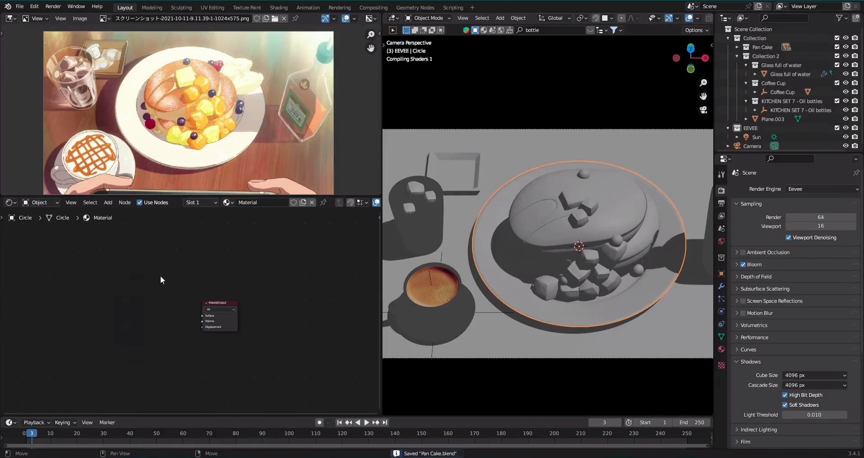
Add a Diffuse BSDF node to the plate's material.
key("shift+a")
left_click(161, 275)
type("di")
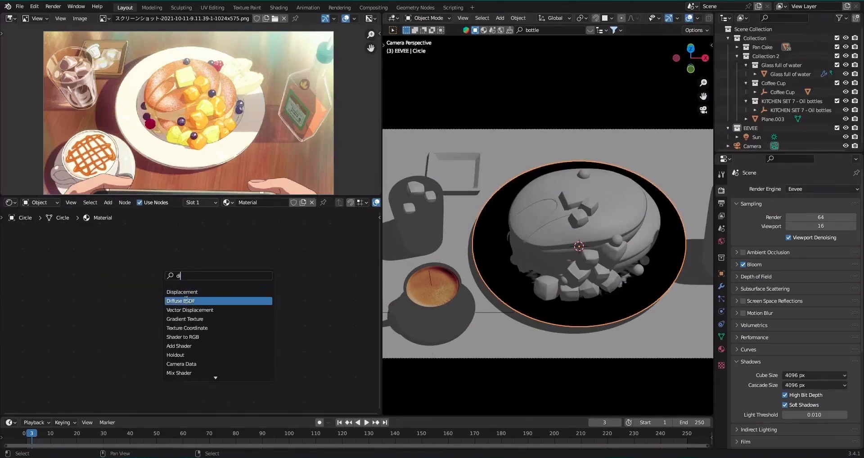
left_click(181, 301)
left_click(53, 311)
Add a Shader to RGB node fed by the Diffuse BSDF.
key("shift+a")
left_click(90, 280)
type("shader")
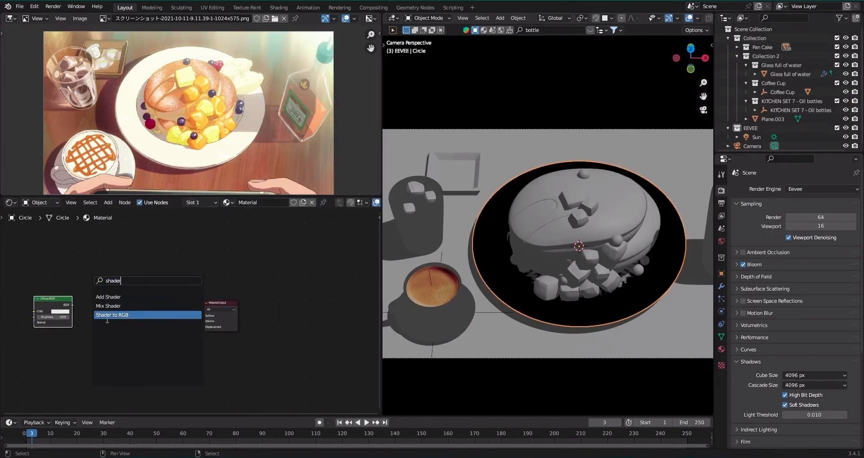
left_click(117, 315)
left_click(101, 300)
Add a Mix node before the Material Output and set its data type to Color.
key("shift+a")
left_click(157, 273)
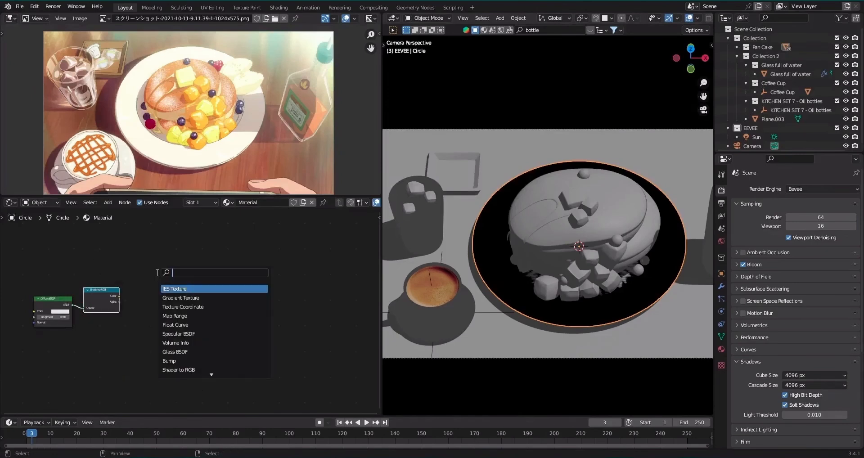
type("mix")
left_click(177, 287)
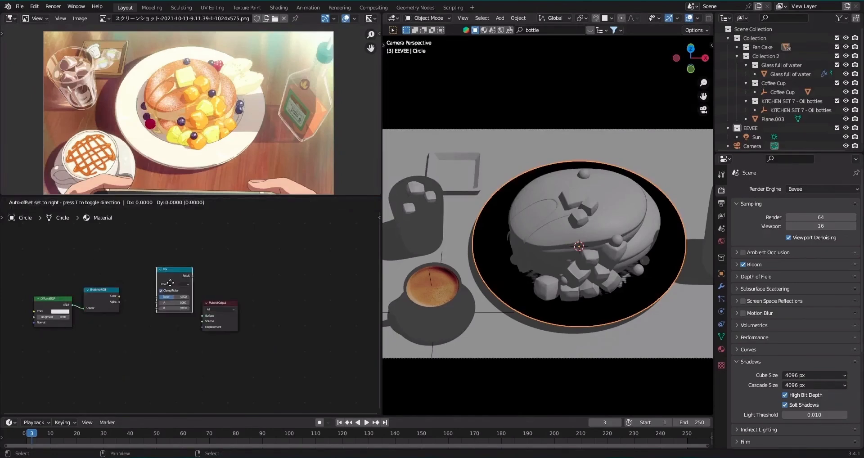
left_click(155, 284)
scroll(156, 284, "up", 3)
left_click(143, 282)
left_click(131, 302)
Connect the Shader to RGB color to the Mix factor and the Mix result to the Material Output's surface.
left_click_drag(100, 292, 119, 312)
left_click(135, 268, "ctrl+shift")
left_click_drag(143, 230, 247, 348)
key("g")
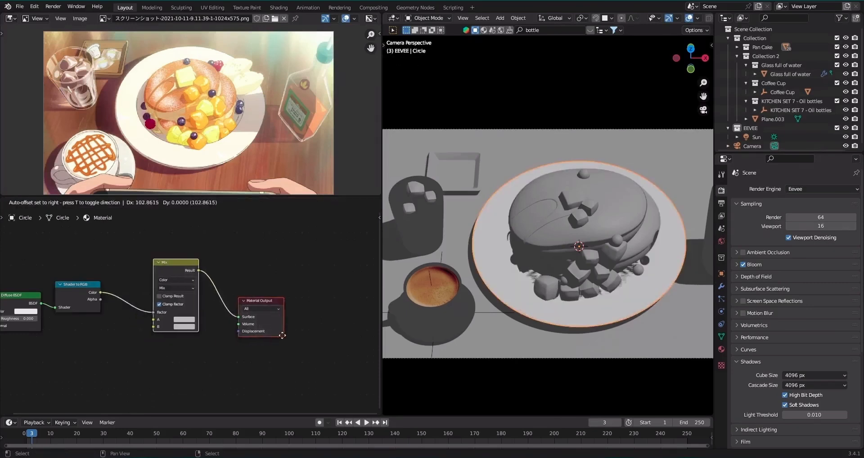
left_click(277, 331)
Insert a ColorRamp node between the Shader to RGB and Mix nodes.
key("shift+a")
left_click(116, 257)
type("c")
left_click(146, 283)
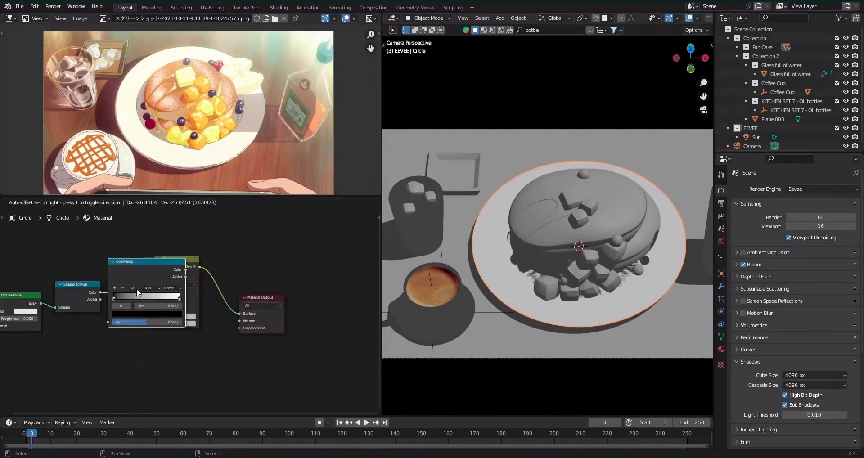
left_click(157, 289)
Set the ColorRamp to Constant interpolation and move its white stop to position 0.073.
left_click(191, 288)
left_click(191, 323)
scroll(156, 287, "up", 3)
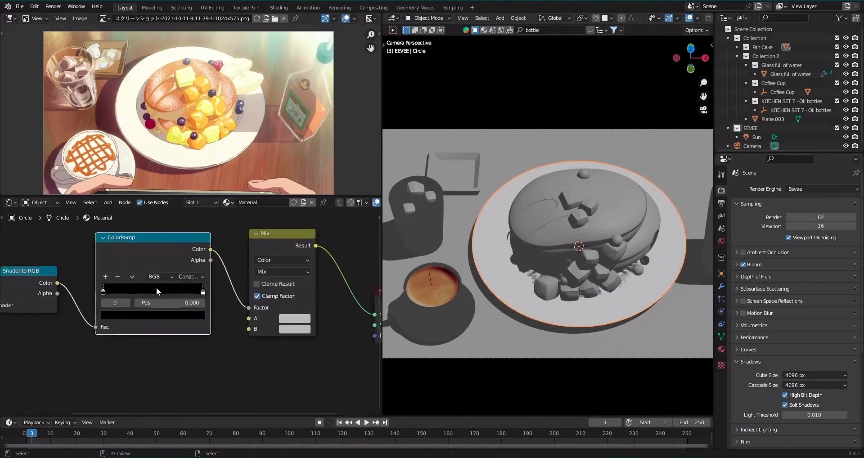
left_click_drag(205, 289, 170, 289)
left_click_drag(116, 287, 97, 284)
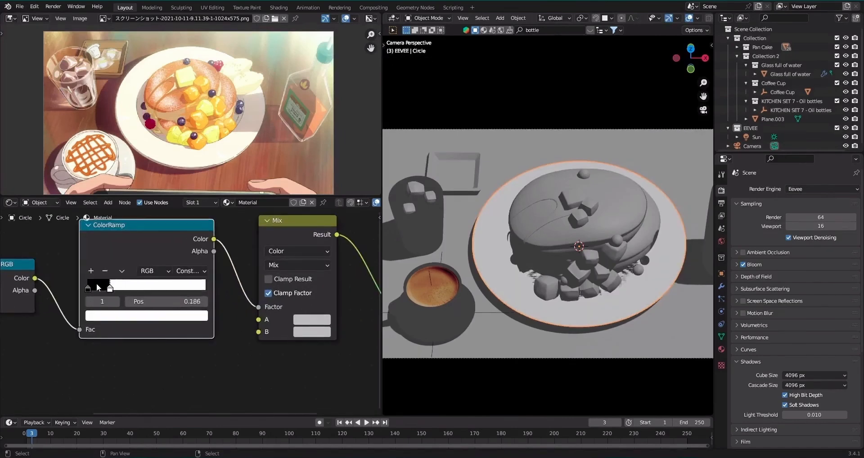
Set the Mix node's B color to black and insert an Invert node between the ColorRamp and the Mix factor.
left_click(312, 331)
scroll(315, 331, "down", 10)
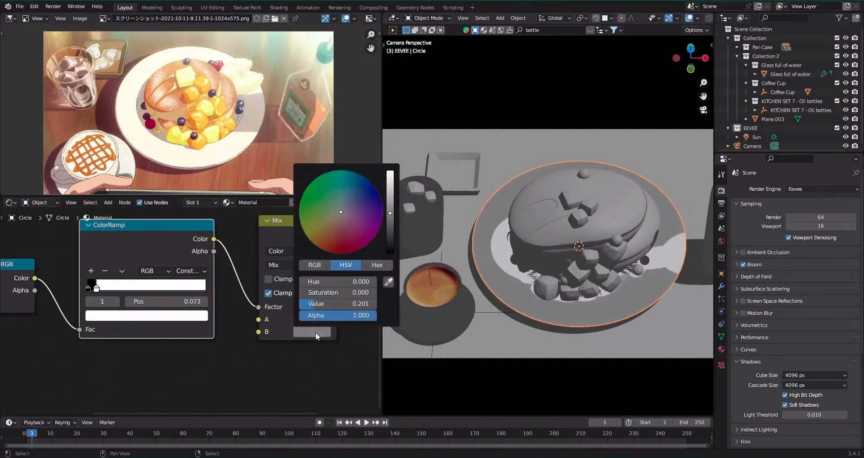
key("shift+a")
left_click(250, 255)
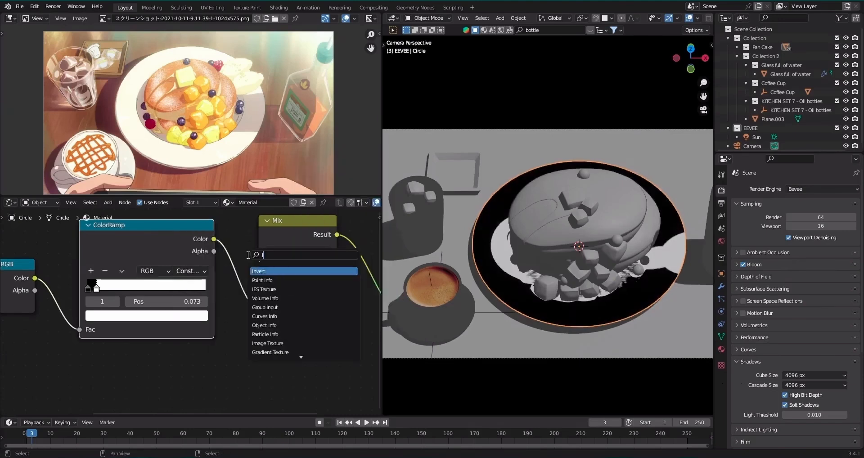
type("inv")
key("Return")
left_click(260, 259)
Move the ColorRamp's white stop to position 0.236.
scroll(101, 283, "down", 1)
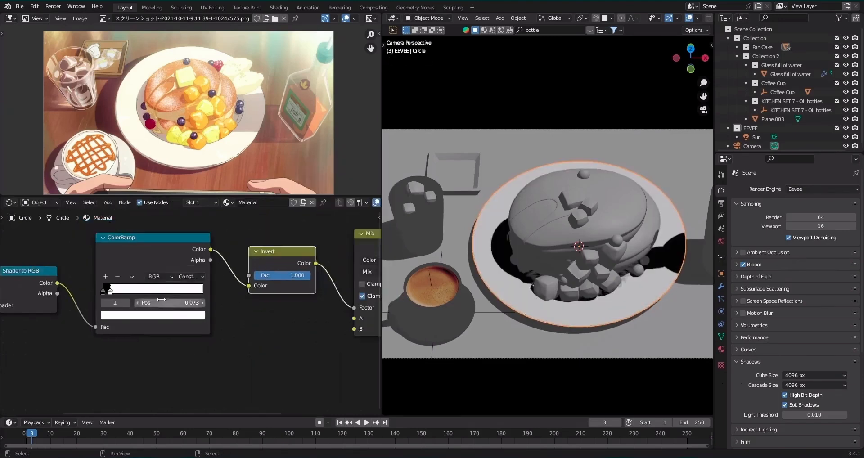
scroll(99, 283, "up", 2)
mouse_move(96, 284)
left_mouse_down()
mouse_move(123, 284)
mouse_move(112, 283)
left_mouse_up()
Sample the plate's cream white from the reference image as the Mix node's A color, and save the file.
middle_click_drag(310, 272, 144, 295)
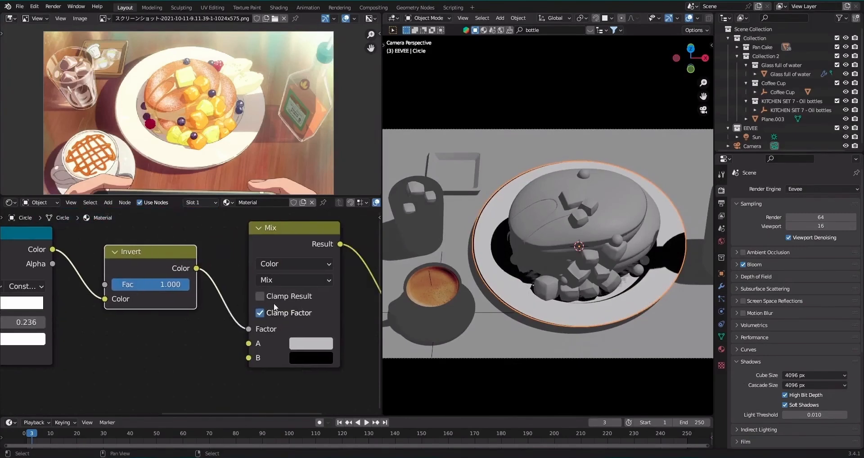
left_click(310, 344)
left_click(399, 286)
left_click(160, 157)
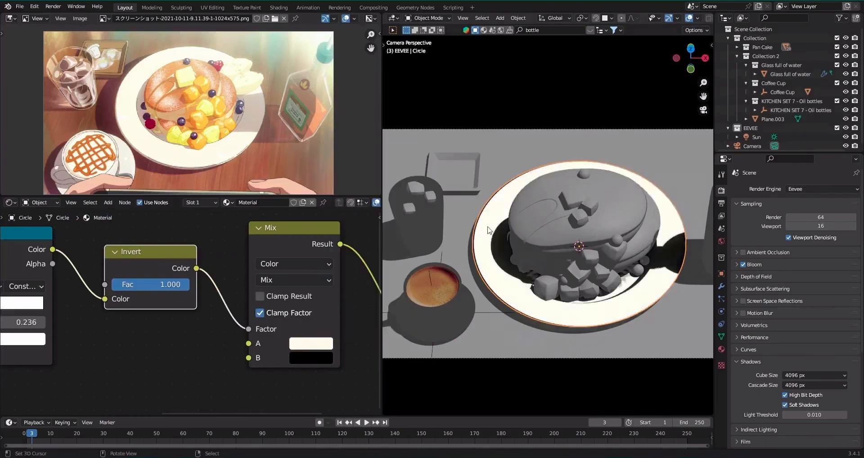
scroll(621, 244, "down", 2)
scroll(607, 243, "up", 1)
key("ctrl+s")
scroll(606, 243, "up", 3)
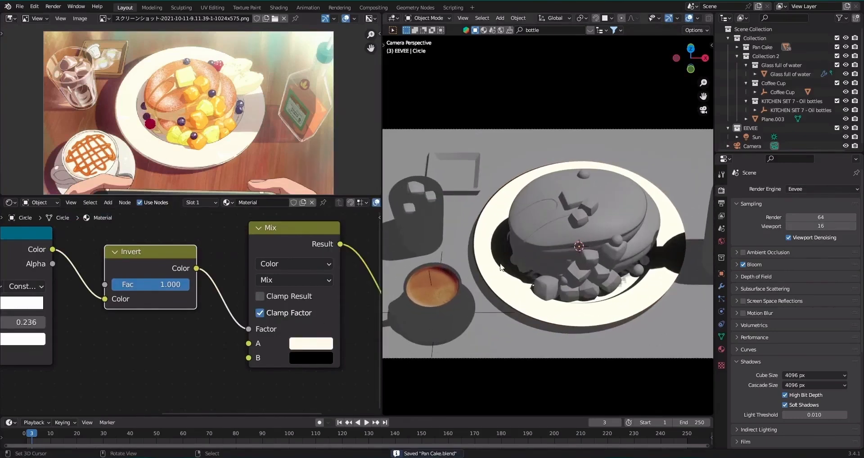
Add a Scene Line Art grease pencil object to the EEVEE collection.
scroll(502, 268, "down", 1)
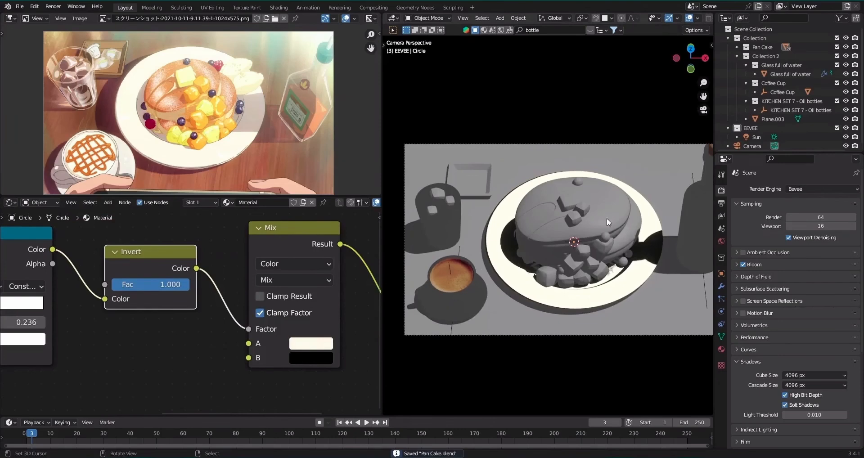
left_click(737, 56)
left_click(756, 65)
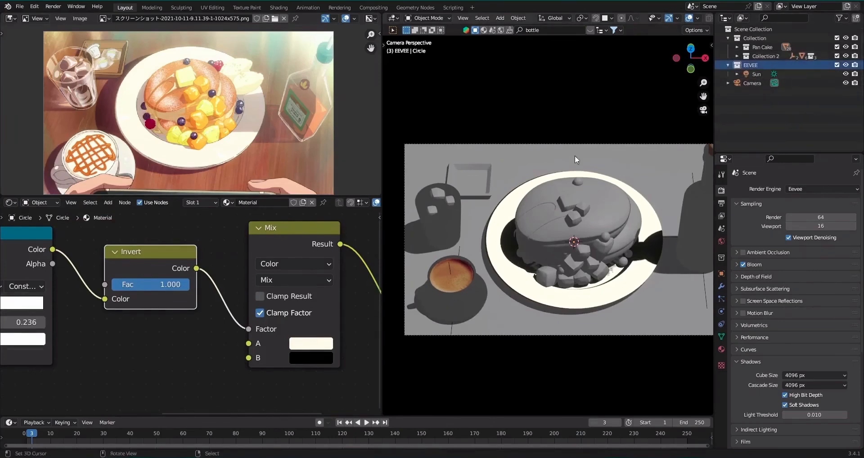
scroll(575, 155, "down", 2)
scroll(569, 202, "up", 1)
key("shift+a")
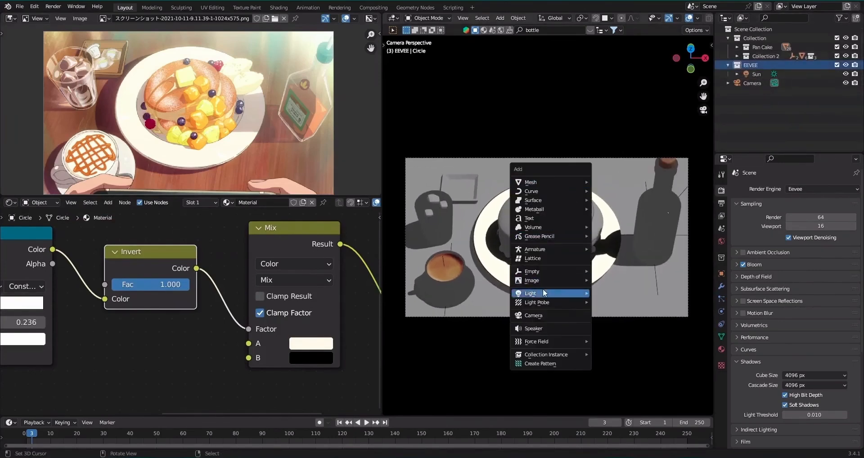
mouse_move(548, 237)
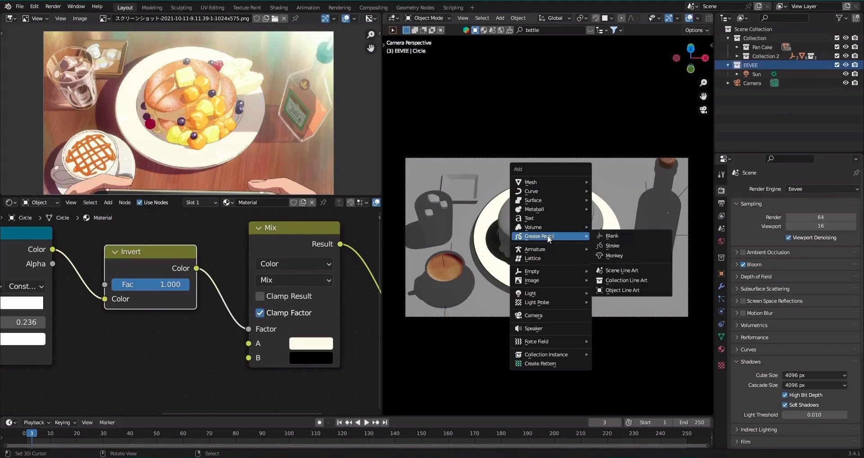
left_click(624, 271)
With the viewport overlays hidden, set the Line Art thickness to 5 and apply the modifier.
left_click(723, 287)
key("shift+alt+z")
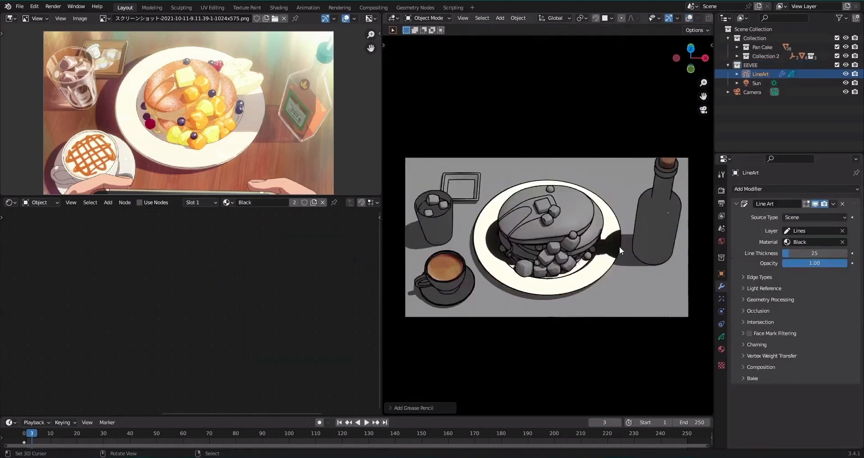
scroll(620, 247, "up", 4)
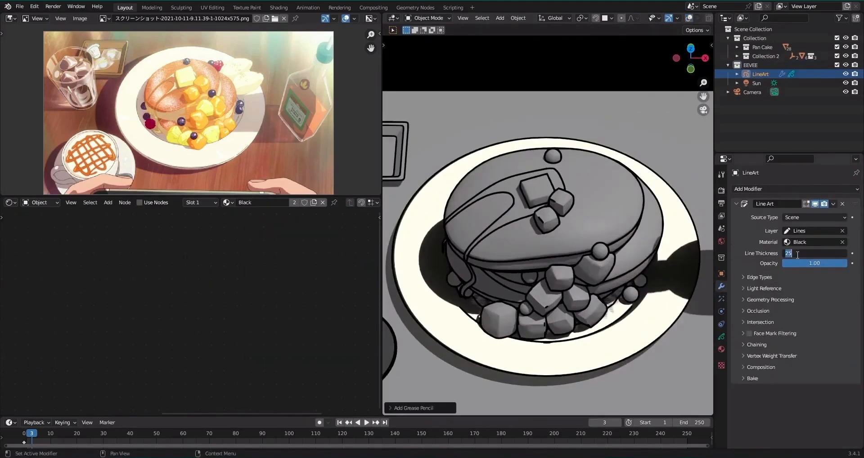
type("5")
key("Return")
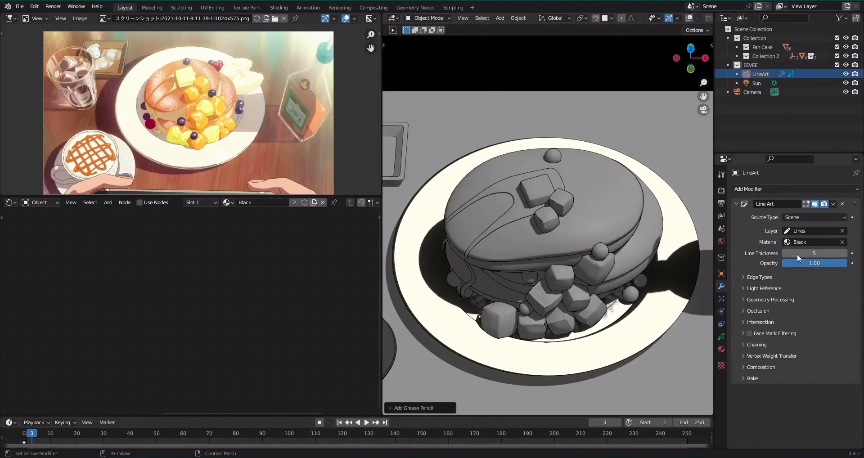
scroll(588, 249, "down", 4)
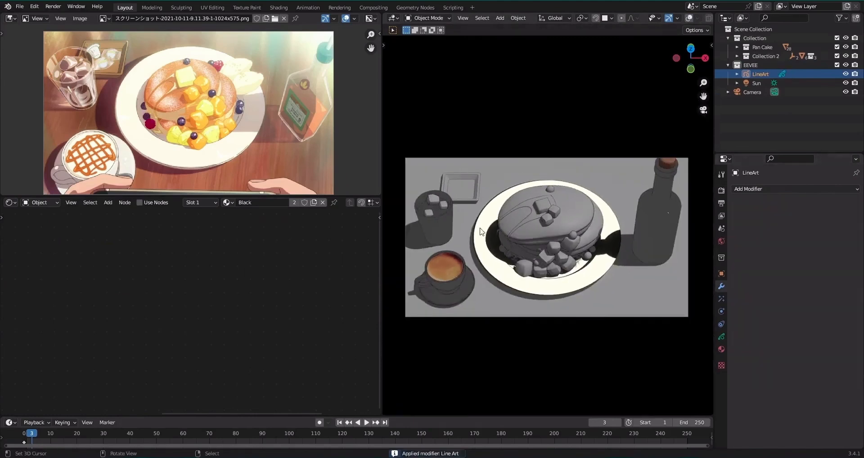
scroll(481, 231, "up", 1)
middle_click_drag(480, 231, 509, 233, "shift")
Show the selectable restriction toggle in the outliner and save the file.
left_click(845, 19)
left_click(783, 47)
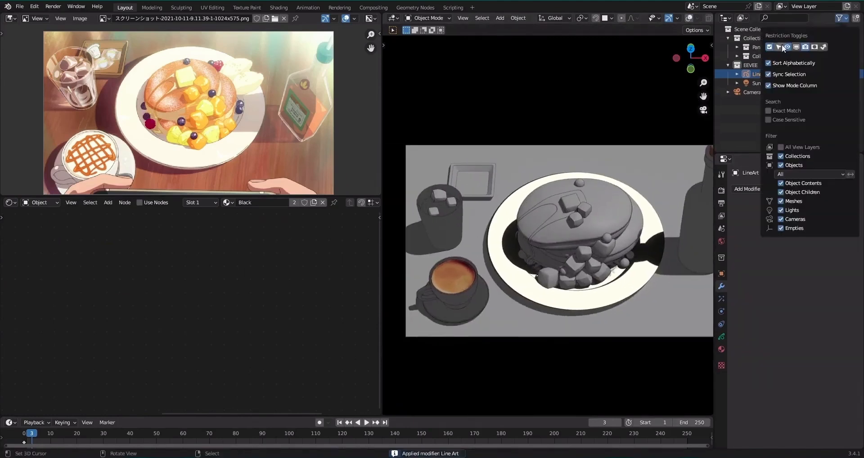
scroll(458, 221, "up", 3)
key("ctrl+s")
Copy the plate's toon shader nodes into a new material on the small cube just below the butter.
scroll(231, 149, "up", 1)
middle_click_drag(585, 255, 582, 187, "shift")
left_click(547, 270)
key("alt+shift+z")
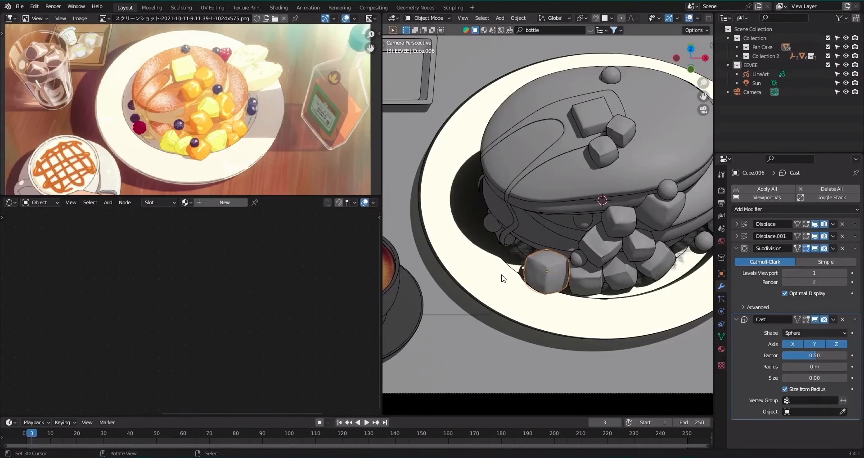
left_click(503, 278)
right_click(263, 276)
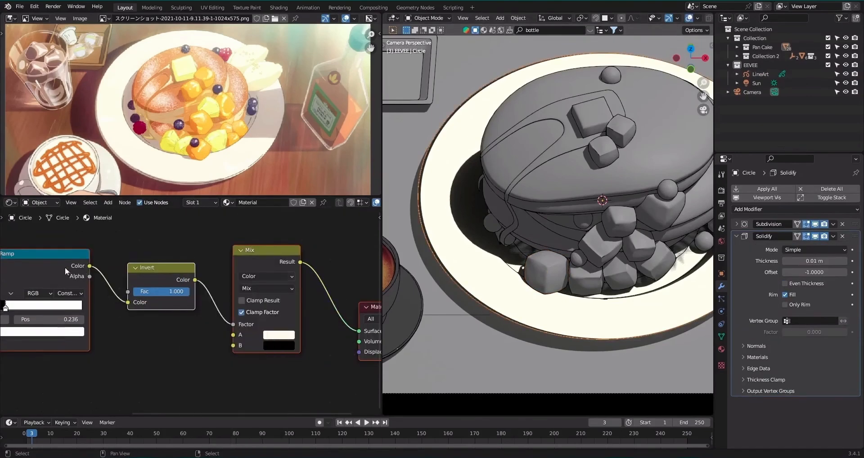
scroll(553, 215, "down", 4)
left_click(571, 202)
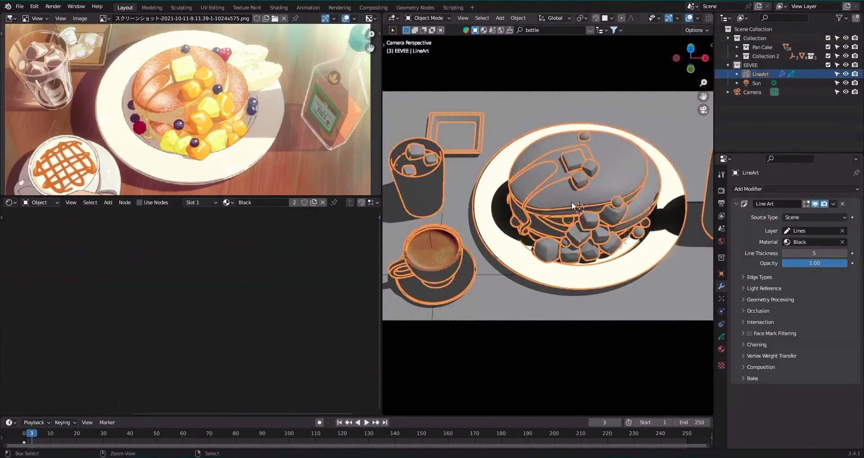
scroll(586, 225, "up", 3)
left_click(606, 257)
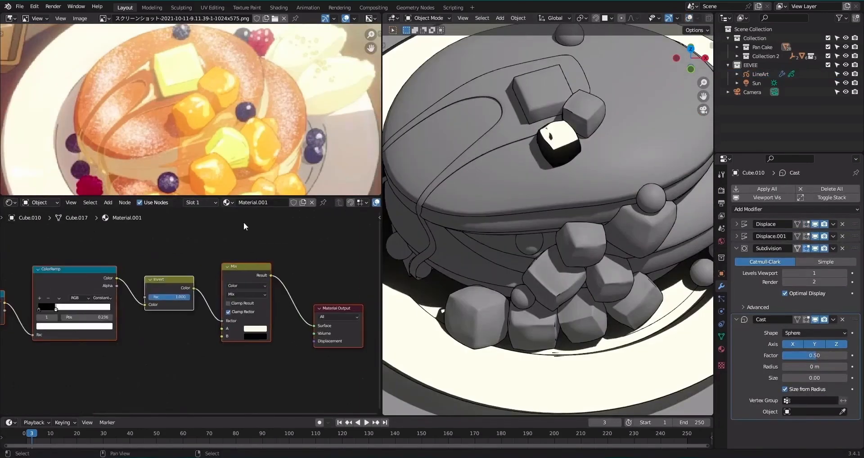
Set the ColorRamp's white stop to position 0.045 in the small cube's material.
scroll(116, 291, "up", 1)
middle_click_drag(116, 292, 265, 292)
scroll(154, 312, "up", 2)
scroll(202, 157, "up", 3)
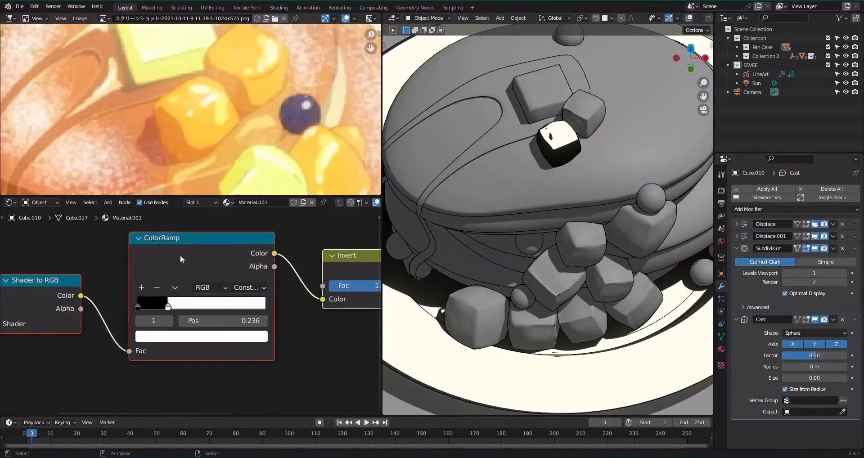
left_click_drag(167, 307, 139, 299)
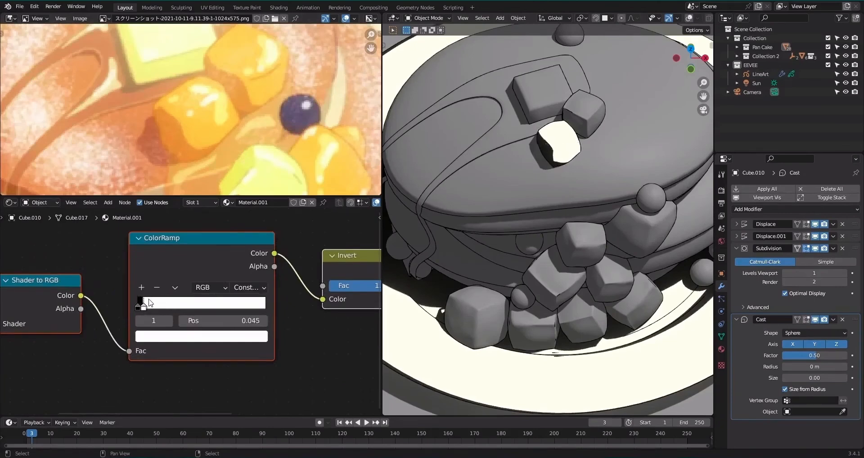
Sample the orange fruit's light and shaded tones from the reference image as the Mix node's A and B colors, and save the file.
middle_click_drag(280, 314, 143, 342)
scroll(180, 309, "down", 4)
middle_click_drag(261, 274, 172, 296)
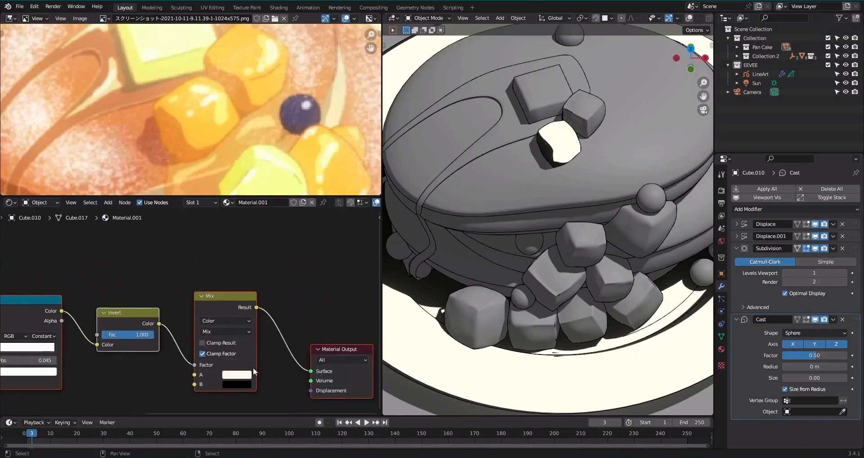
left_click(238, 376)
left_click(297, 335)
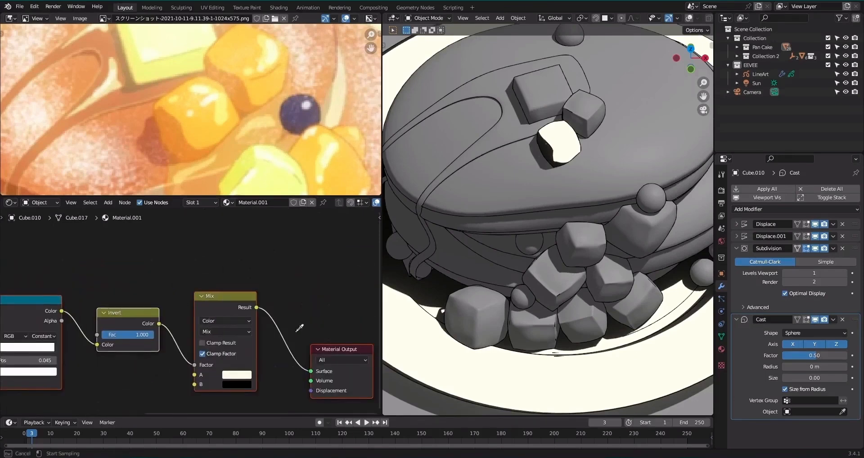
left_click(201, 131)
left_click(234, 385)
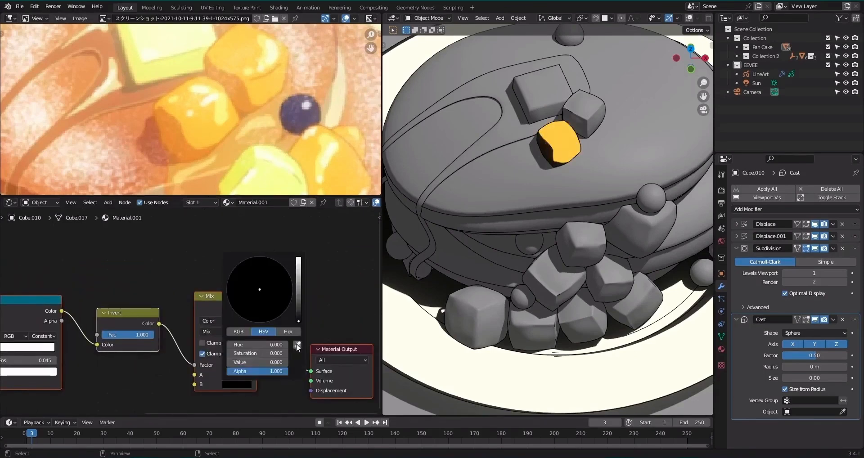
left_click(297, 335)
left_click(180, 129)
key("KP_0")
scroll(571, 213, "up", 5)
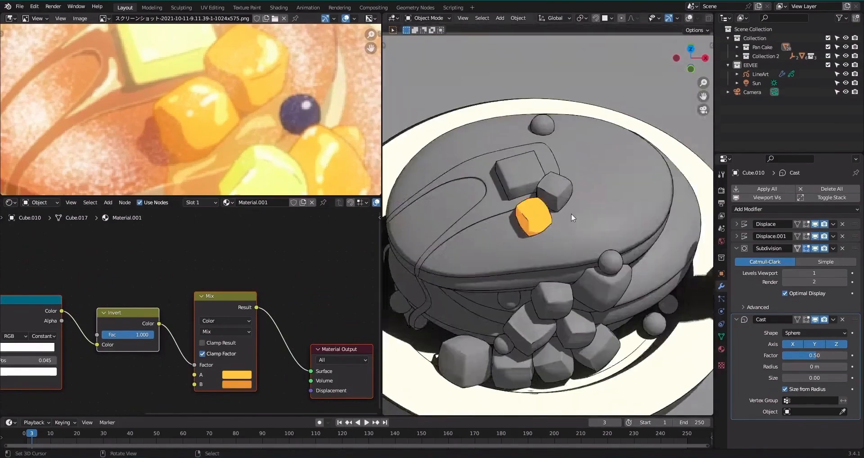
key("ctrl+s")
Add a Glossy BSDF node above the existing ColorRamp in the cube's node tree.
scroll(238, 264, "down", 3)
key("shift+a")
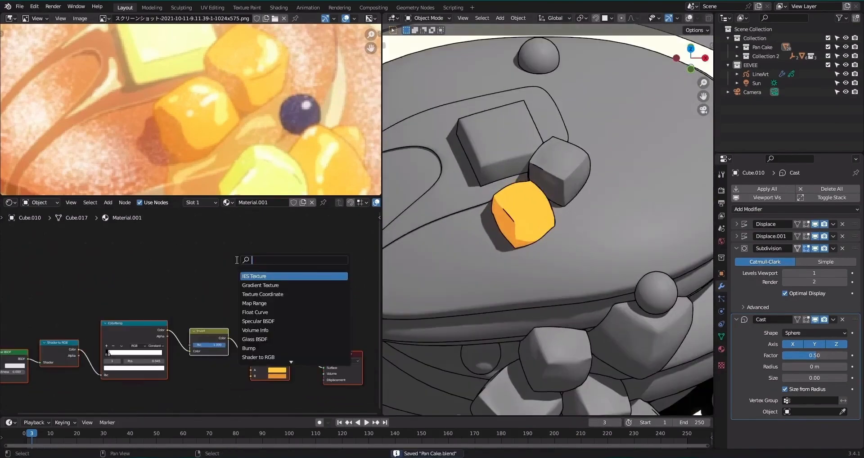
type("glo")
key("Return")
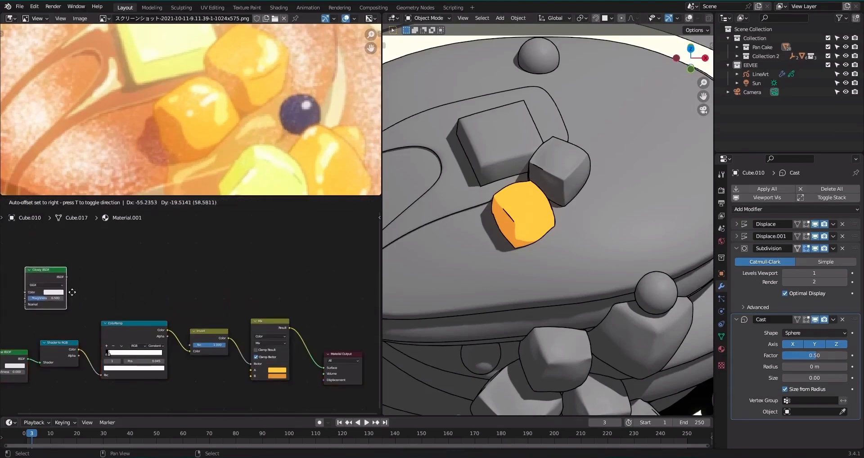
left_click(155, 286)
Duplicate the Shader to RGB and ColorRamp nodes, chain them after the Glossy BSDF, and preview the result on the cube.
left_click(74, 343)
left_click(120, 324, "shift")
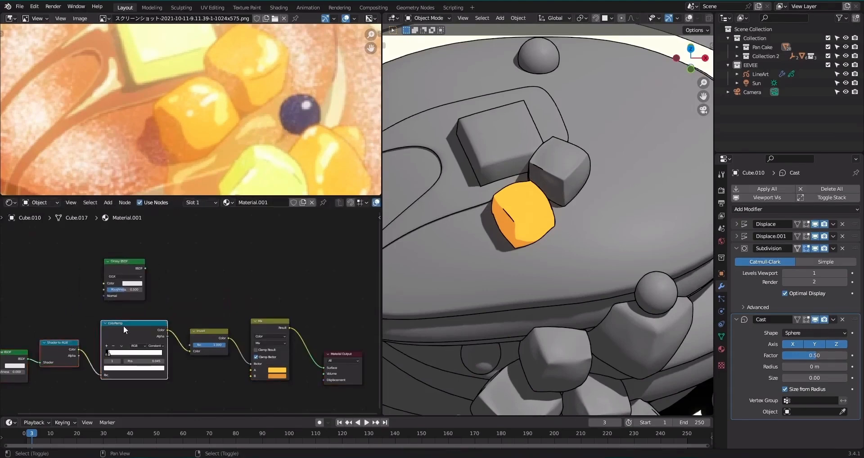
key("shift+d")
left_click(246, 251)
key("BackSpace")
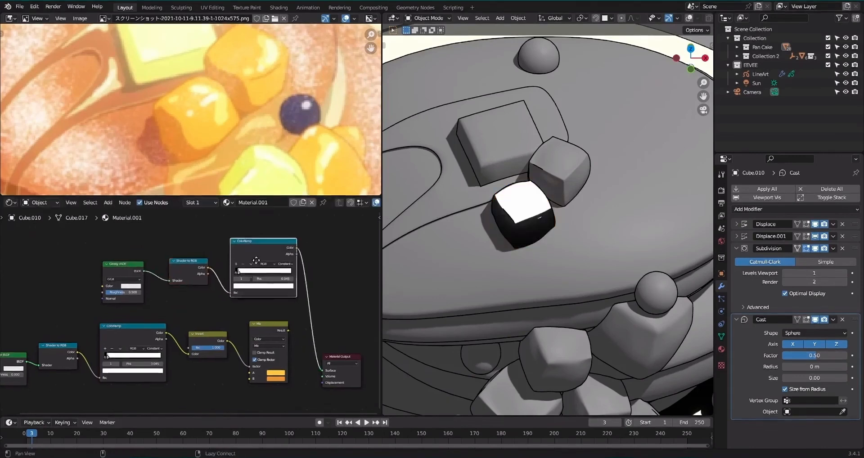
Switch the glossy branch's ColorRamp to Linear interpolation and narrow its stops into a tight highlight, with the white stop at 0.427.
scroll(251, 266, "up", 4)
middle_click_drag(349, 255, 250, 284)
left_click_drag(169, 295, 222, 302)
left_click_drag(292, 295, 215, 294)
scroll(193, 286, "down", 8)
middle_click_drag(152, 285, 197, 244)
left_click_drag(70, 234, 280, 291)
Duplicate the Mix node, set the copy to Add, and combine the glossy highlight with the base color at factor 0.408.
key("g")
left_click(226, 309)
left_click(258, 325)
left_click(258, 325, "ctrl+shift")
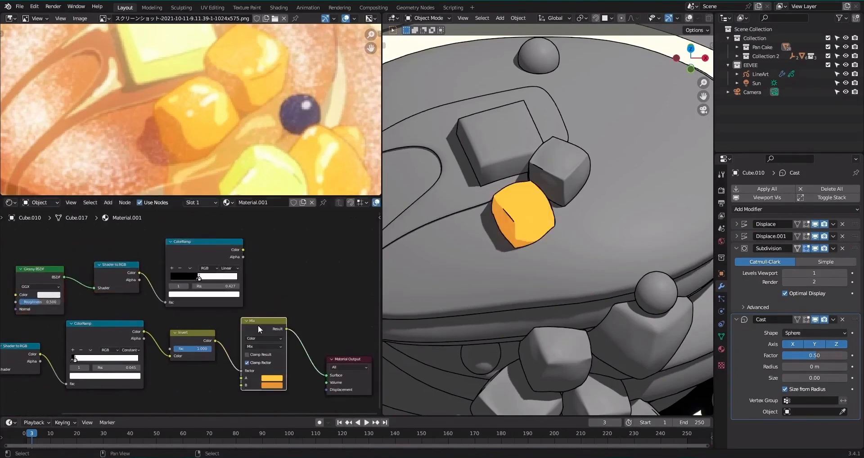
key("shift+d")
left_click(326, 310)
left_click(335, 332)
key("a")
right_click_drag(225, 257, 323, 309, "alt")
scroll(273, 292, "up", 3)
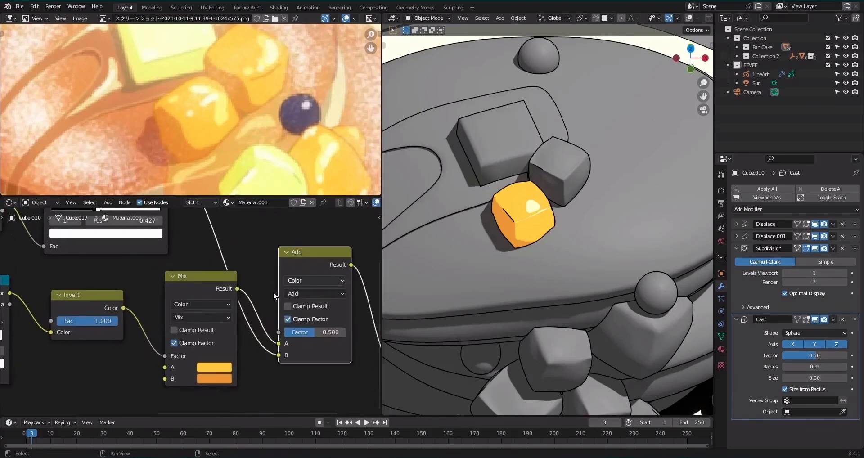
mouse_move(314, 333)
left_mouse_down()
mouse_move(328, 333)
mouse_move(315, 333)
left_mouse_up()
Add a Layer Weight node in the empty space below the Mix and Invert nodes.
scroll(180, 277, "down", 2)
key("shift+a")
type("l")
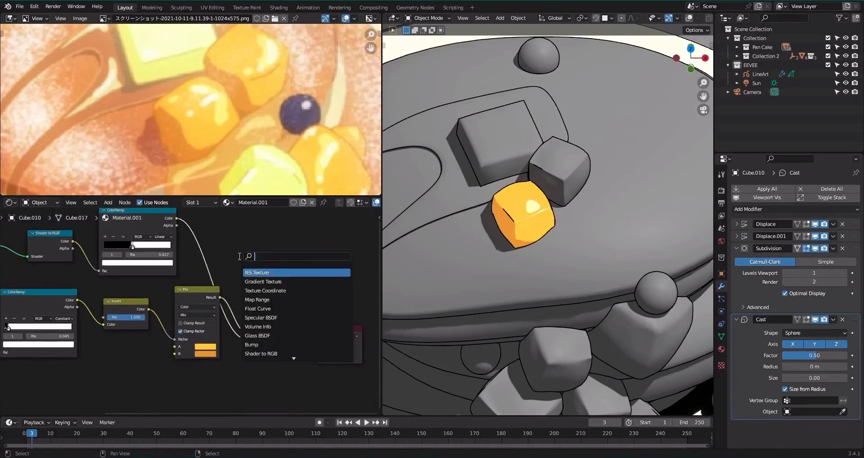
type("ayer")
key("Return")
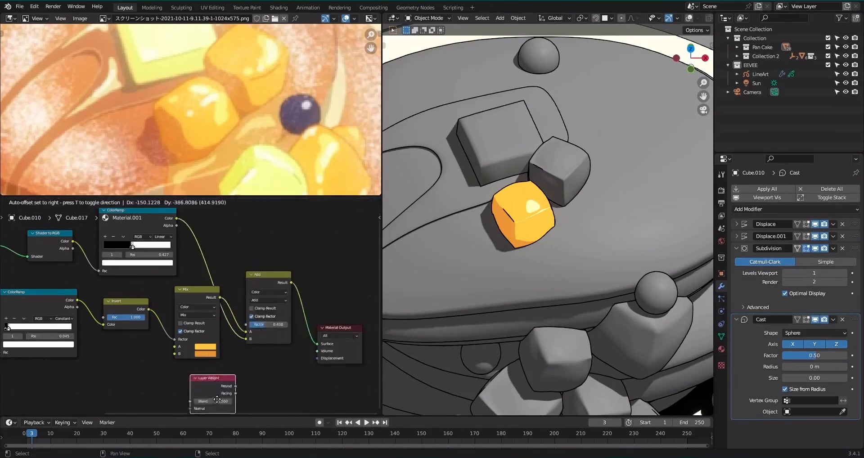
left_click(184, 389)
middle_click_drag(184, 389, 195, 315)
key("g")
left_click(120, 331)
Add a ColorRamp node fed by the Layer Weight's Fresnel output and preview it on the cube.
scroll(189, 313, "up", 3)
key("shift+a")
type("sc")
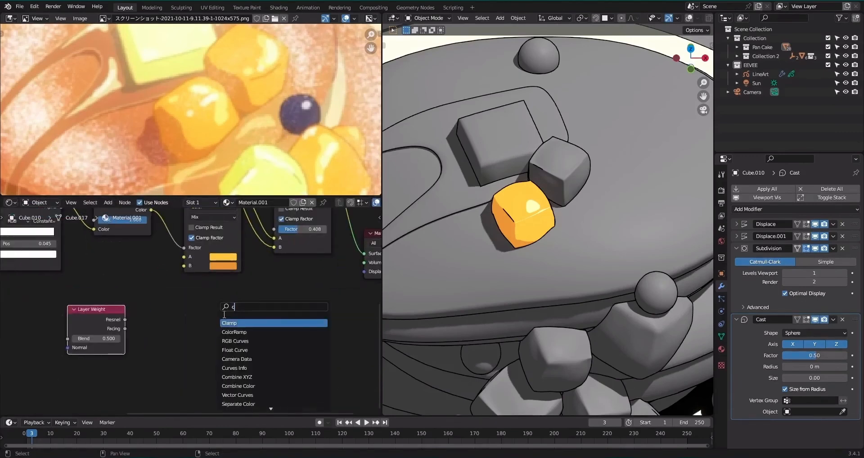
left_click(236, 334)
left_click(187, 342)
left_click_drag(124, 319, 167, 386)
left_click(226, 320, "ctrl+shift")
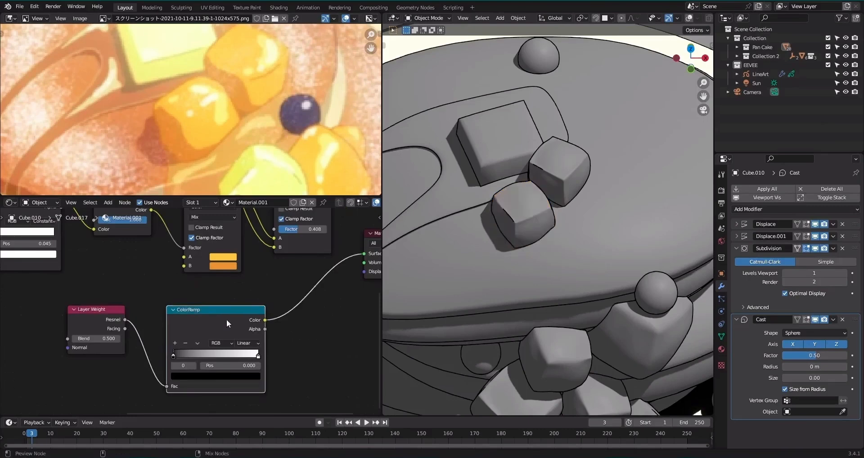
Set the Fresnel ColorRamp to Constant interpolation with the white stop at 0.114, and try the Facing output as its input.
scroll(293, 333, "up", 3)
scroll(293, 333, "up", 1)
left_click(268, 355)
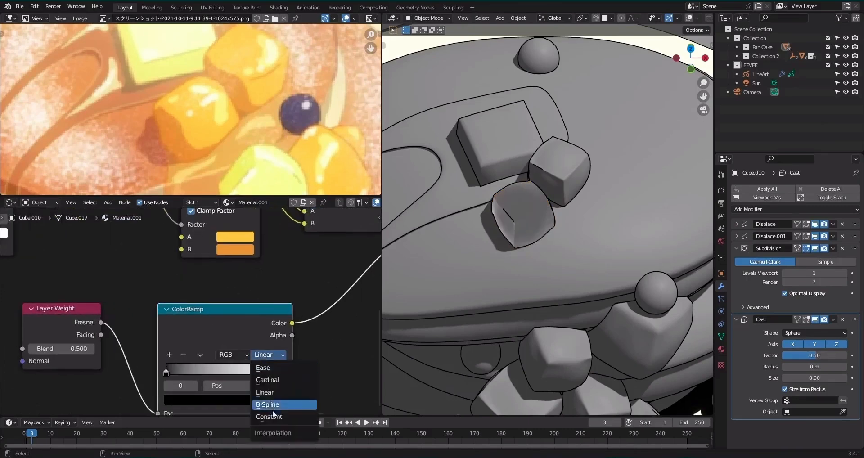
left_click(272, 408)
middle_click_drag(311, 360, 306, 329)
left_click_drag(267, 340, 163, 331)
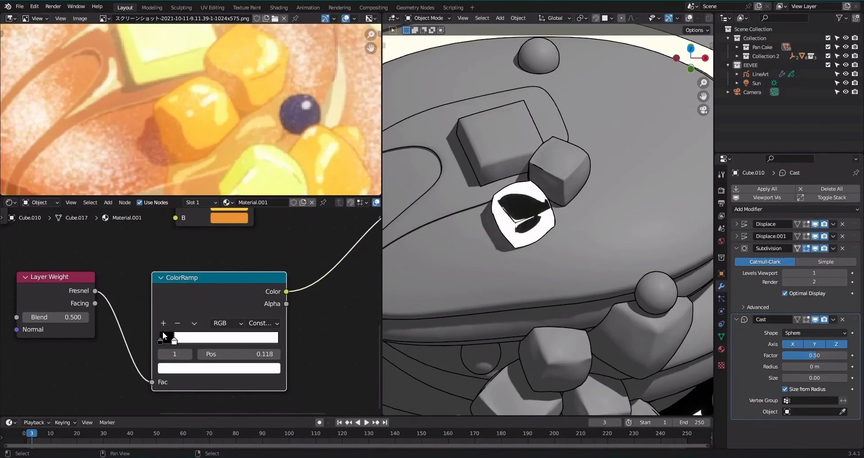
left_click_drag(247, 351, 245, 355)
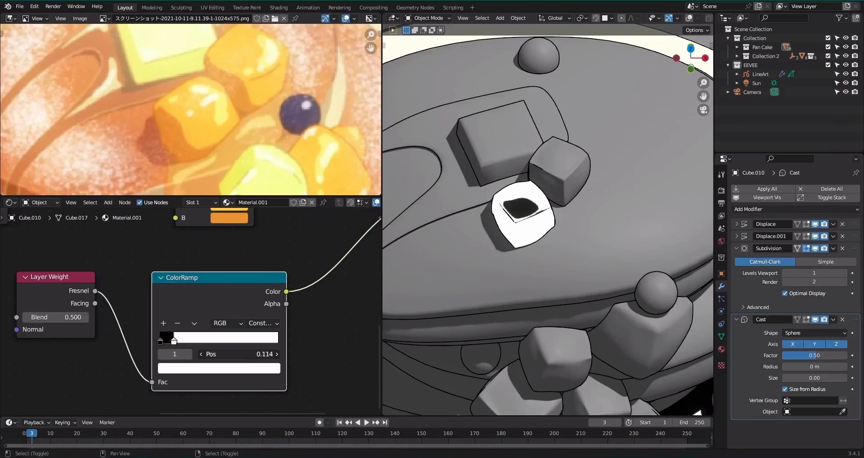
left_click_drag(95, 303, 158, 378)
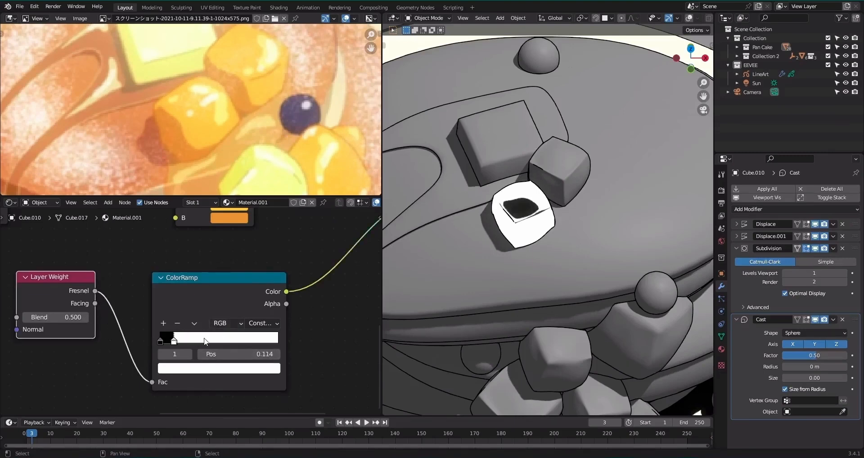
Add an Invert node after the Fresnel ColorRamp.
scroll(228, 311, "down", 5)
middle_click_drag(288, 279, 262, 290)
key("shift+a")
left_click(262, 292)
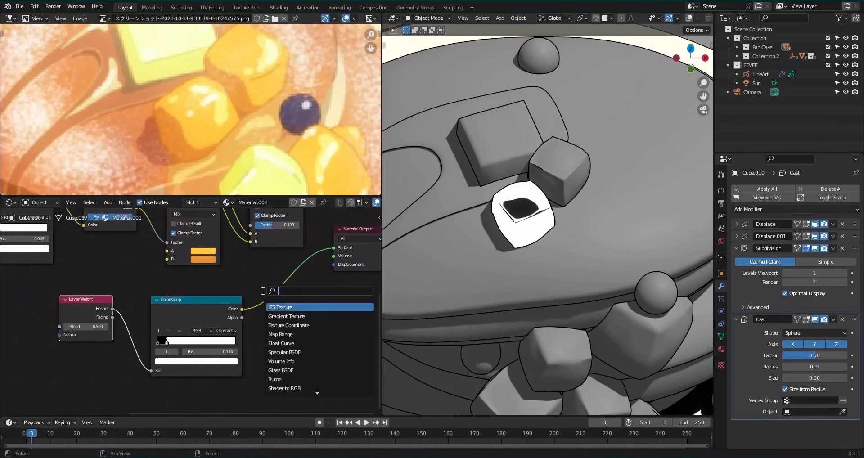
type("inv")
key("Return")
left_click(292, 305)
middle_click_drag(305, 267, 251, 308)
Duplicate the Add node, feed the inverted Fresnel mask into its B input with factor 0.125, and save the file.
left_click(227, 215, "ctrl+shift")
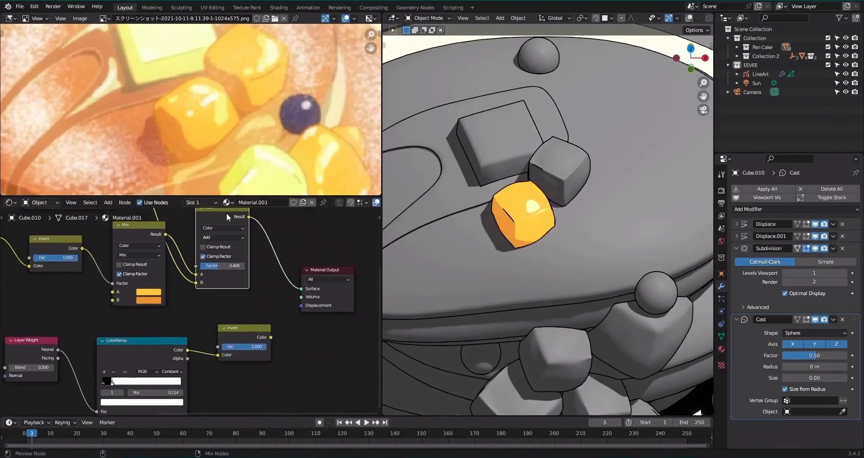
key("shift+d")
left_click(314, 230)
right_click_drag(270, 331, 302, 299, "alt")
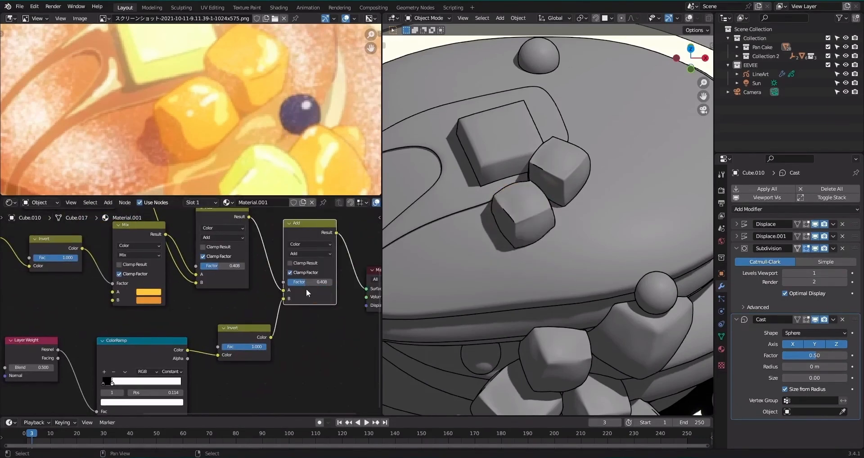
left_click_drag(312, 281, 299, 281)
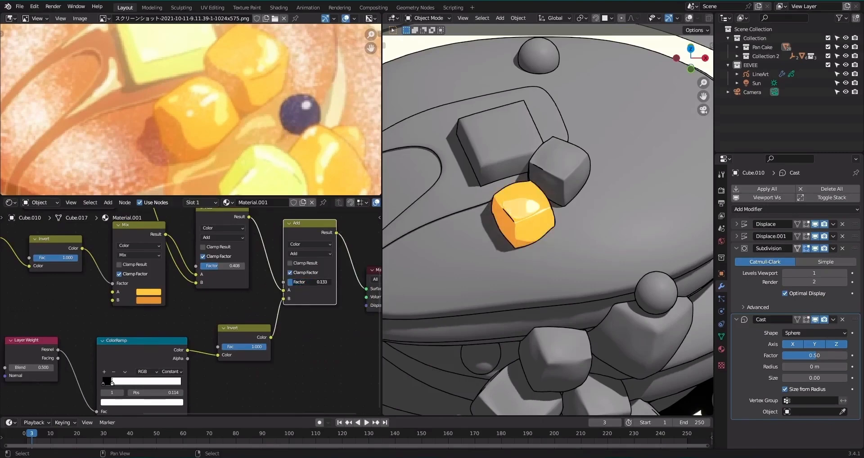
scroll(570, 217, "down", 5)
key("ctrl+s")
Rename the orange cube's material to Cube E.
scroll(570, 218, "up", 10)
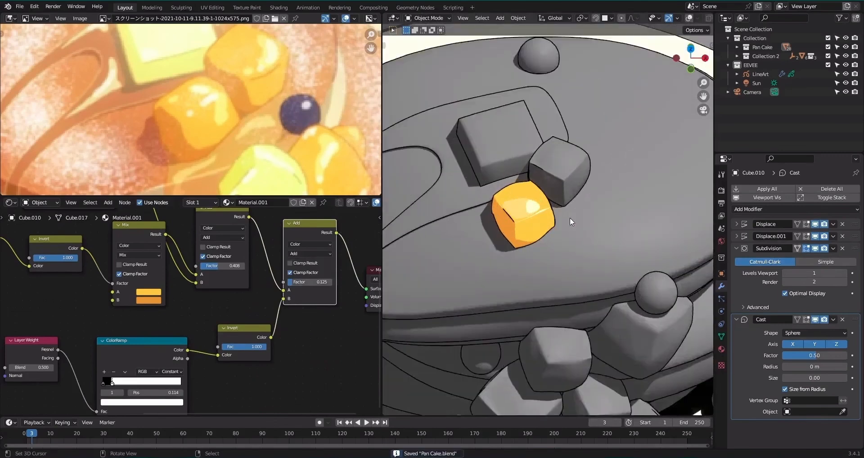
scroll(570, 217, "down", 5)
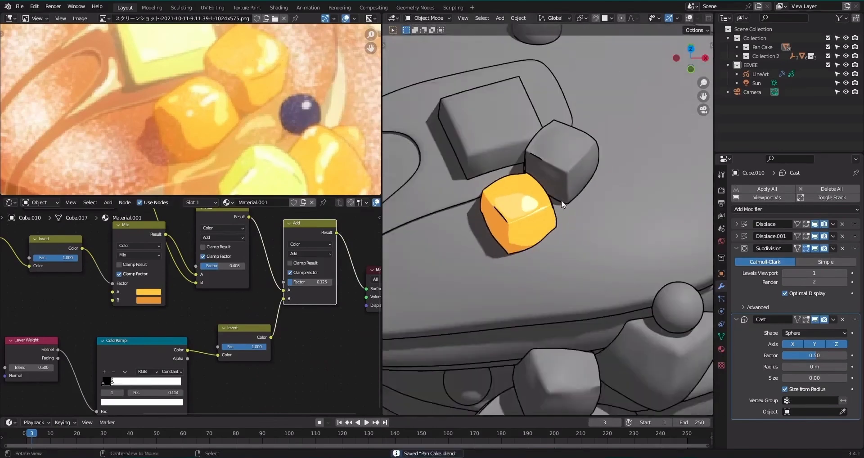
scroll(561, 200, "up", 3)
left_click(253, 202)
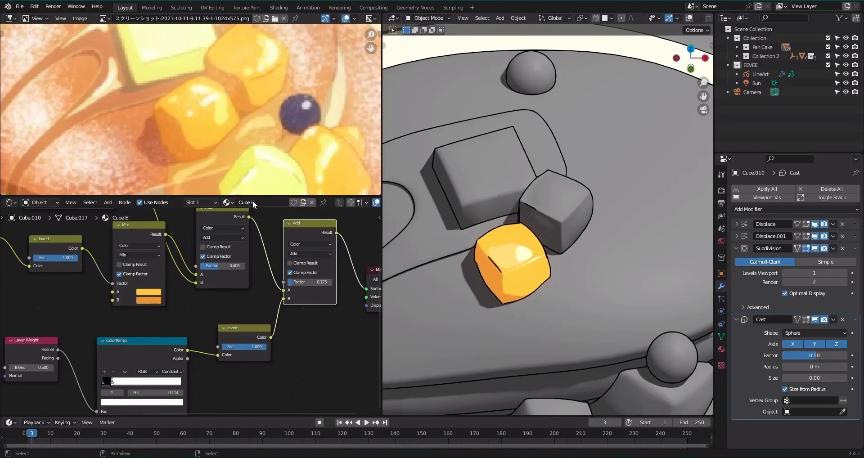
Assign the Cube E material to the adjacent cube beside the butter and save the file.
left_click_drag(549, 216, 548, 215)
scroll(548, 215, "down", 3)
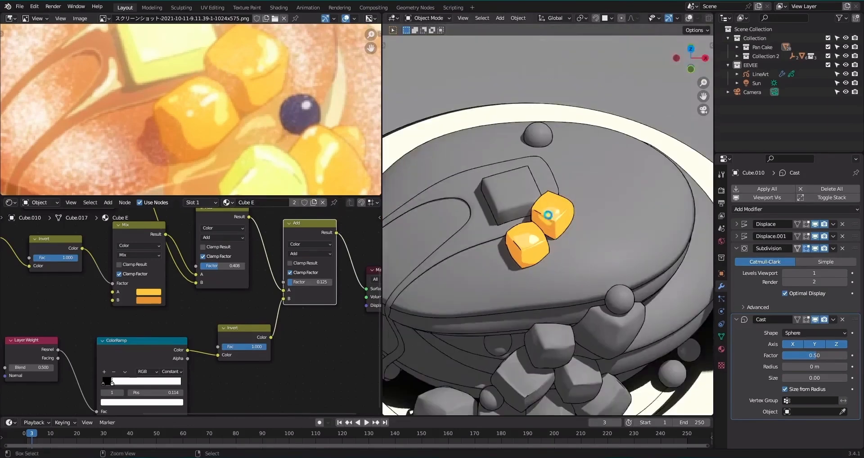
key("ctrl+s")
Using the reference image for the fruit colors, assign the Cube E material to the topmost cube of the pile on the plate.
scroll(548, 216, "down", 3)
scroll(253, 143, "down", 3)
middle_click_drag(303, 143, 281, 84)
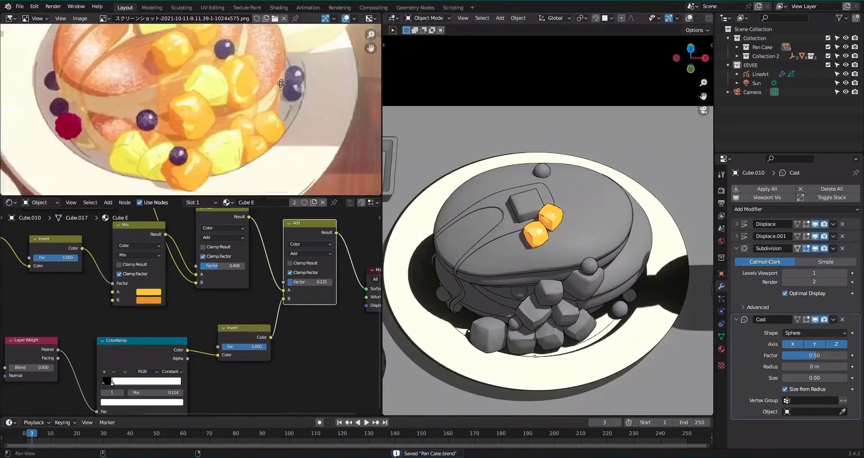
scroll(539, 225, "up", 5)
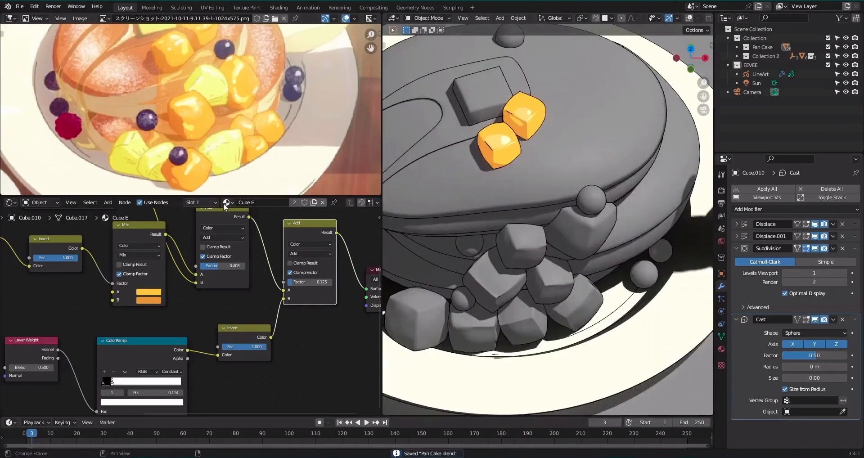
left_click_drag(225, 206, 525, 244)
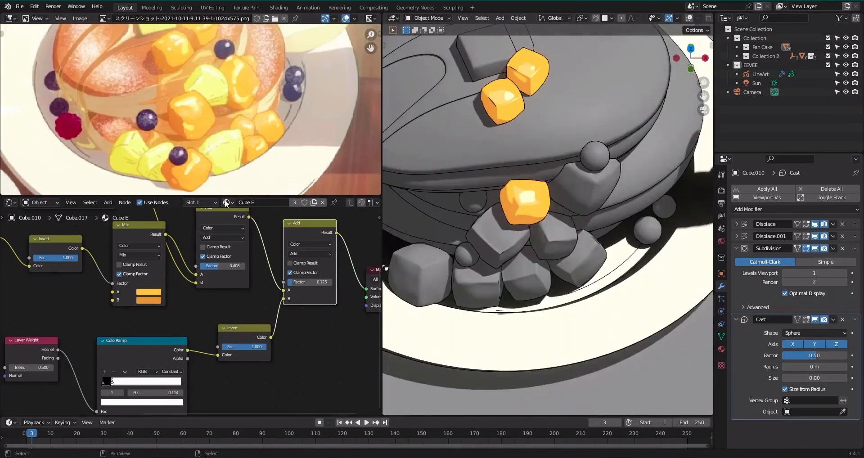
Assign the Cube E material to four more cubes of the pile on the plate.
left_click_drag(486, 283, 485, 284)
left_click_drag(522, 253, 547, 247)
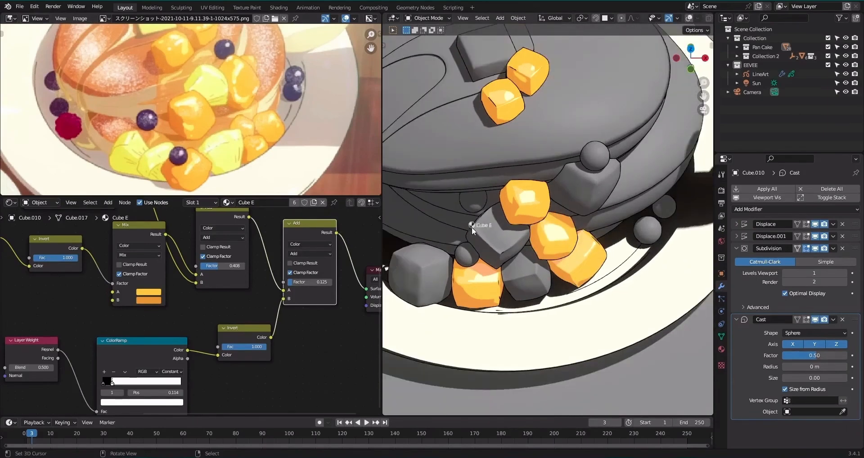
left_click_drag(472, 230, 489, 246)
Make the cube below the topmost one use its own copy of Cube E, and insert a Hue Saturation Value node before the Material Output.
right_click(500, 245)
left_click(291, 205)
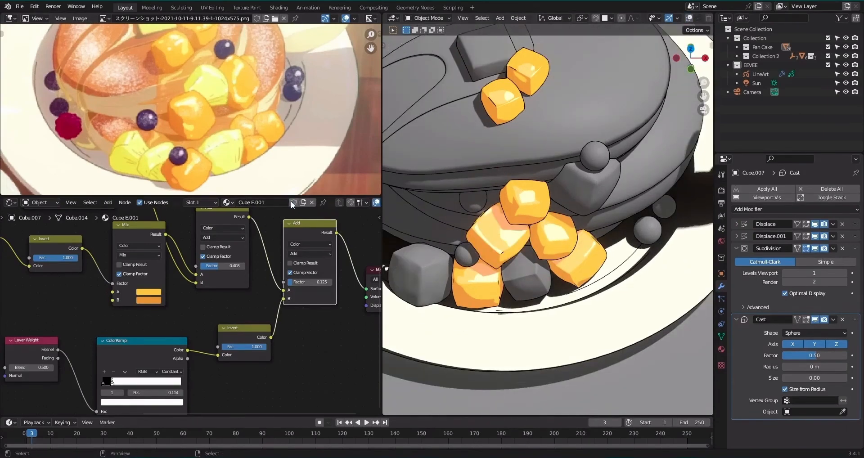
middle_click_drag(260, 289, 181, 309)
key("shift+a")
type("hu")
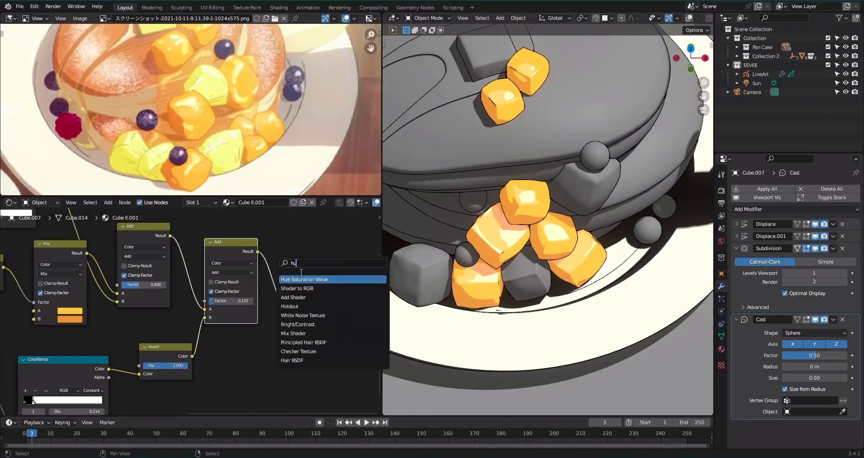
key("Return")
left_click(326, 263)
scroll(316, 274, "up", 4)
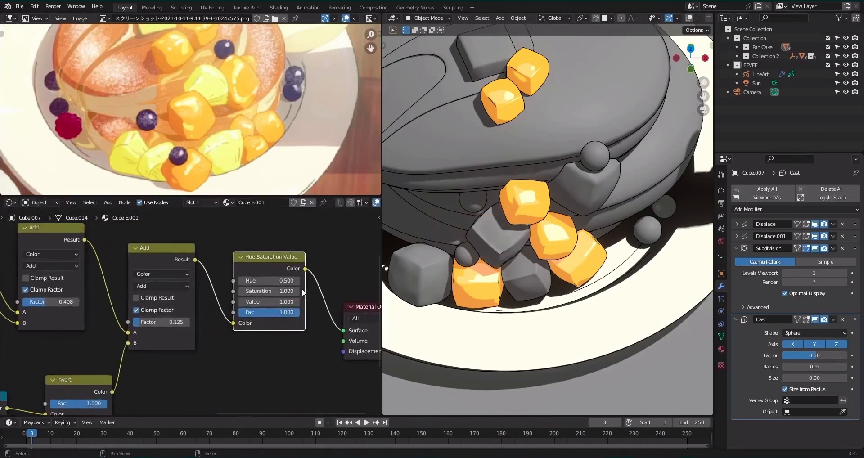
Try a yellow-green tint on the cube with Hue 0.600, resetting Saturation to 1.000 in the Hue Saturation Value node.
left_click_drag(297, 266, 315, 266)
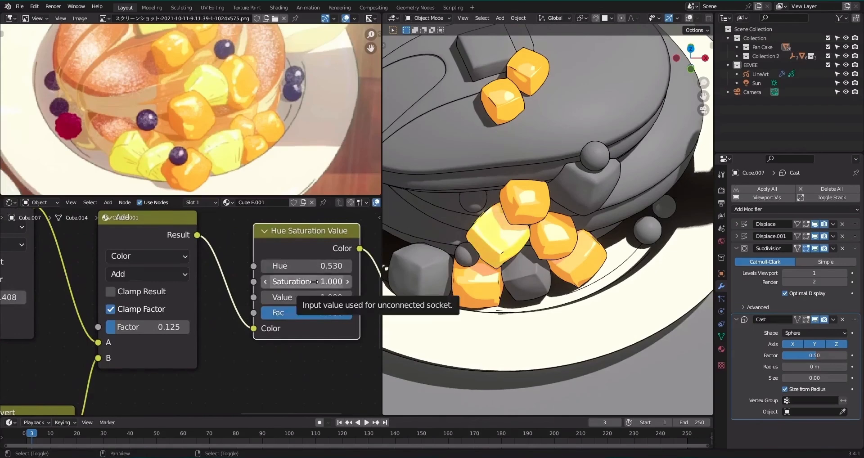
scroll(455, 275, "down", 3)
scroll(455, 275, "up", 4)
left_click_drag(321, 282, 310, 266)
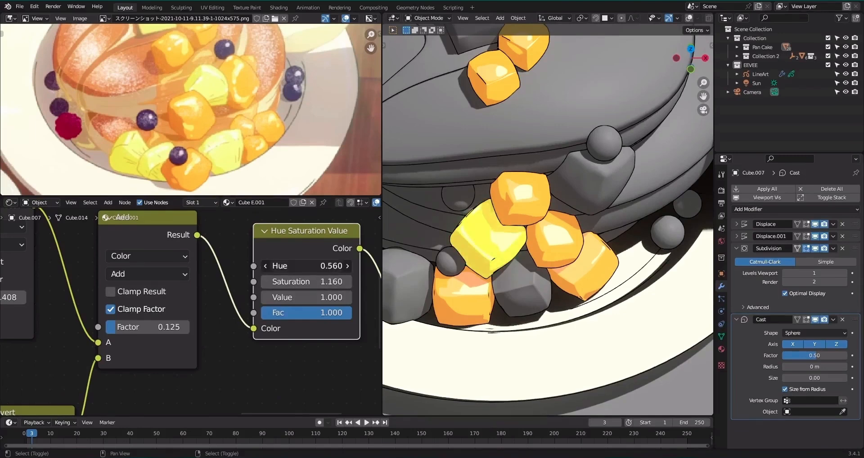
left_click(326, 281)
type("2")
key("Return")
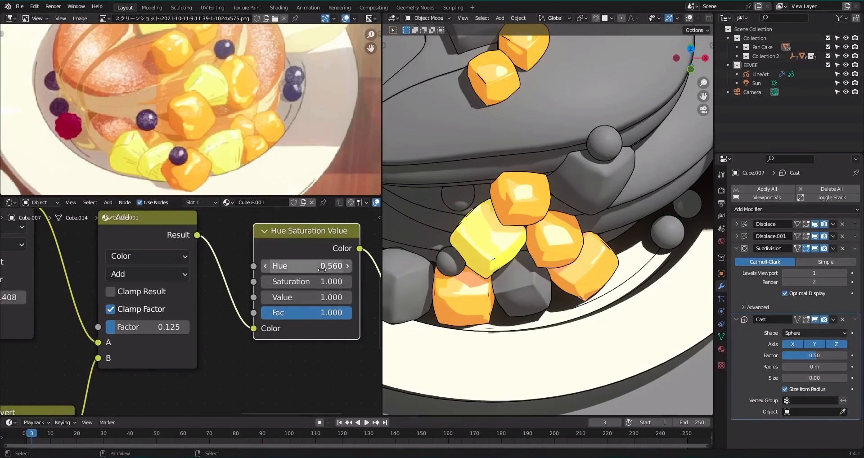
left_click_drag(315, 266, 321, 266)
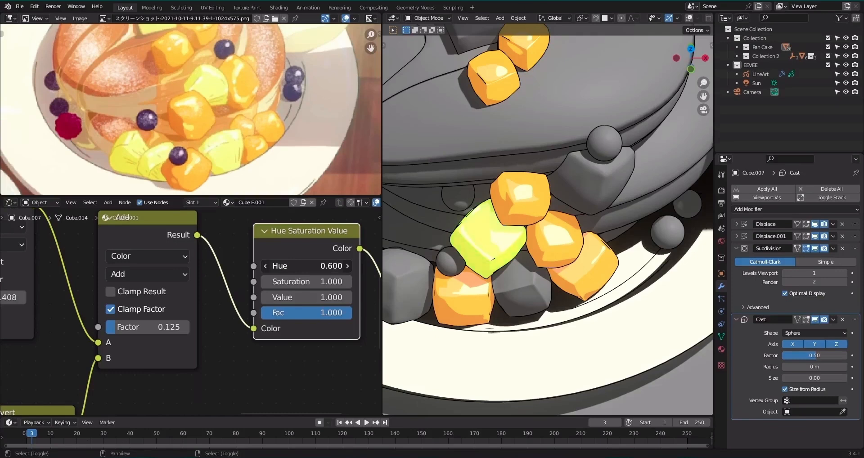
Save the file and assign the Cube E.001 material to the large gray cube at the outer edge of the pile.
scroll(624, 242, "down", 4)
middle_click_drag(600, 242, 620, 258, "shift")
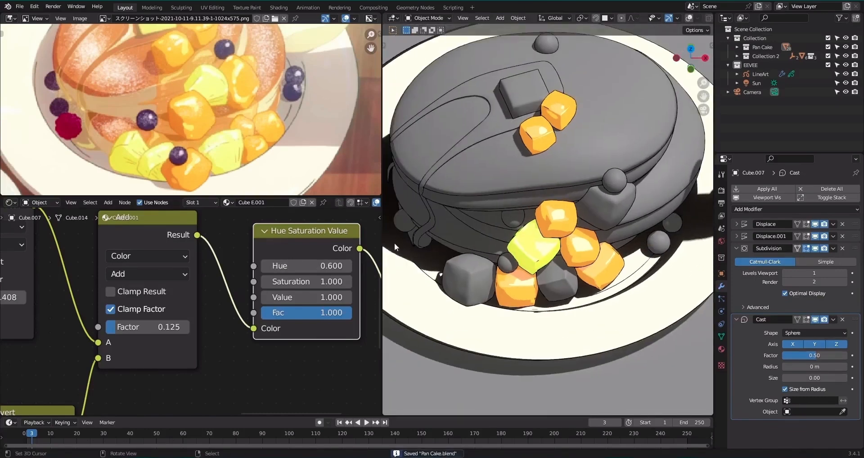
left_click_drag(431, 273, 464, 277)
scroll(501, 271, "up", 5)
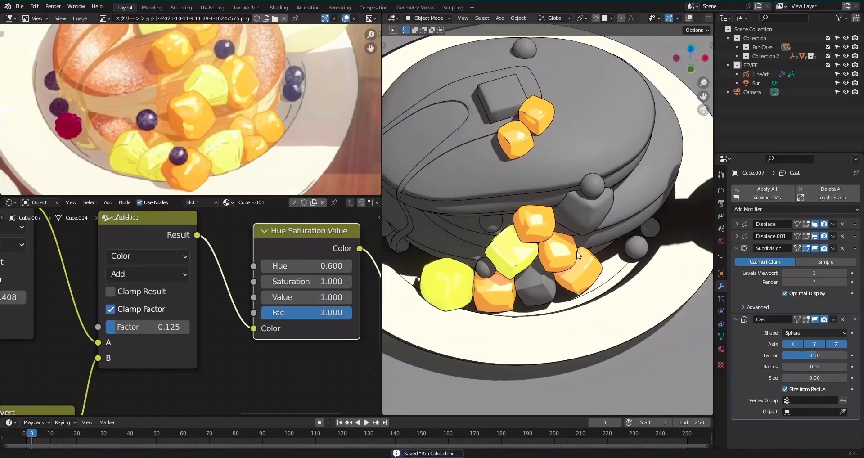
scroll(501, 271, "down", 5)
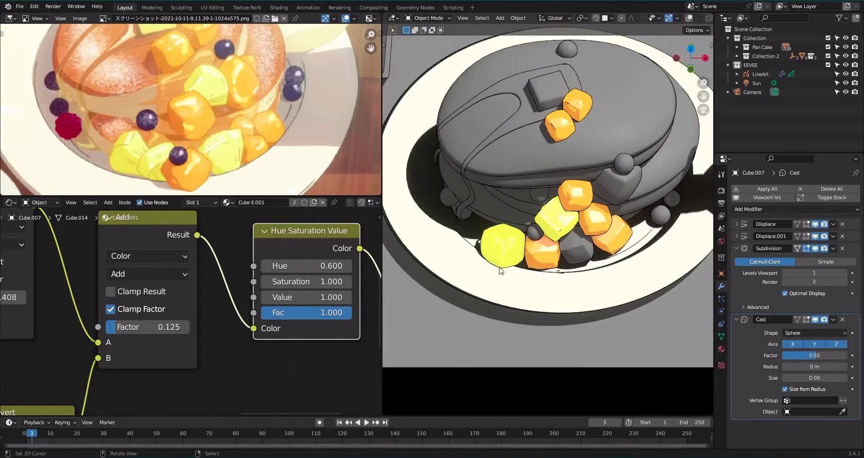
Set the Hue of the Hue Saturation Value node to 0.55.
middle_click_drag(530, 251, 544, 253, "shift")
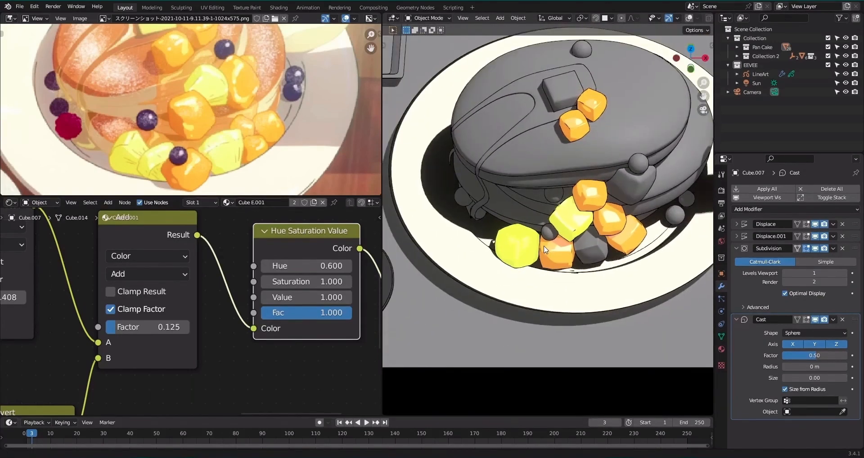
left_click(324, 265)
type(".55")
key("Return")
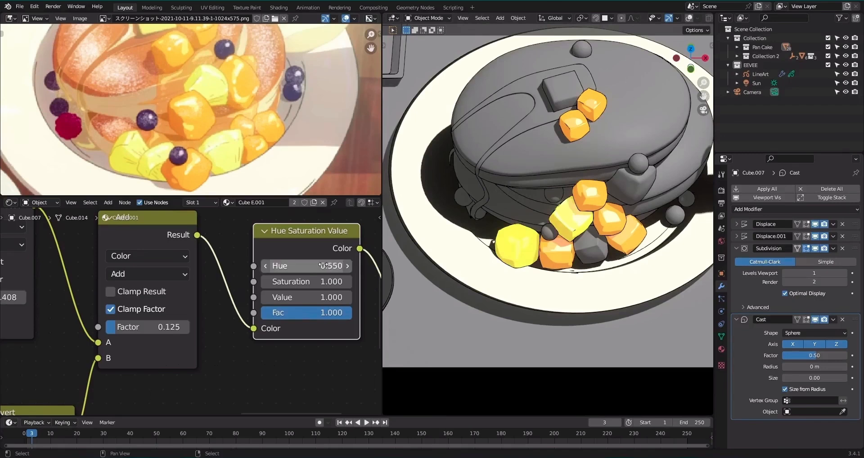
Assign the Cube E.001 material to the gray cube in the pile's front row and the one against the pancakes, and save the file.
scroll(483, 247, "up", 4)
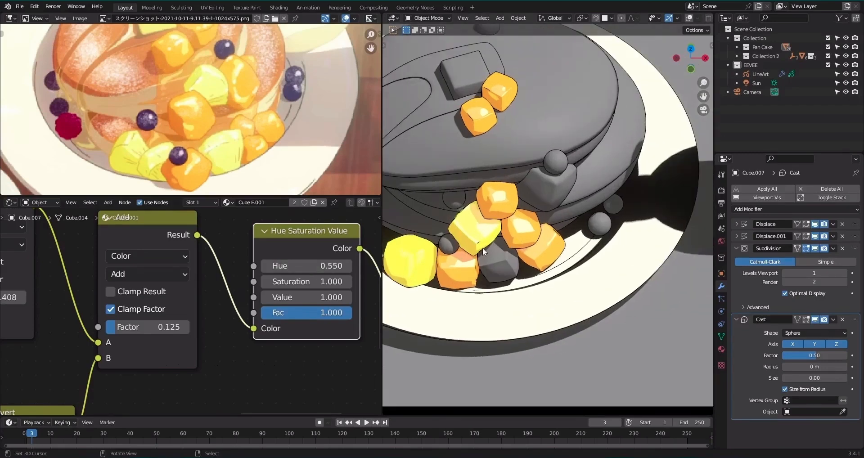
left_click_drag(472, 266, 495, 268)
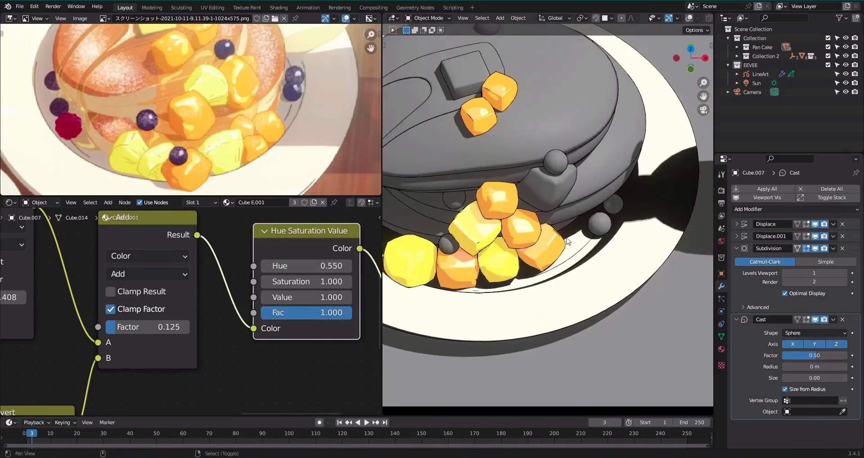
middle_click_drag(566, 240, 546, 278, "shift")
scroll(529, 271, "up", 3)
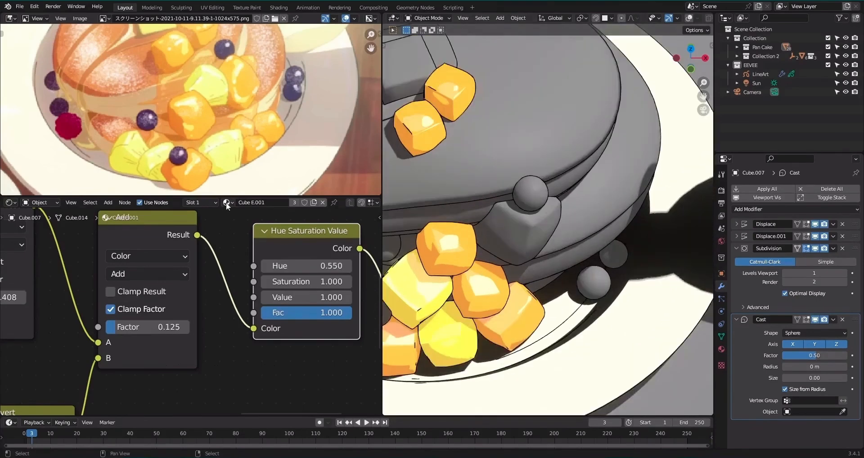
left_click_drag(499, 247, 499, 248)
scroll(499, 247, "down", 5)
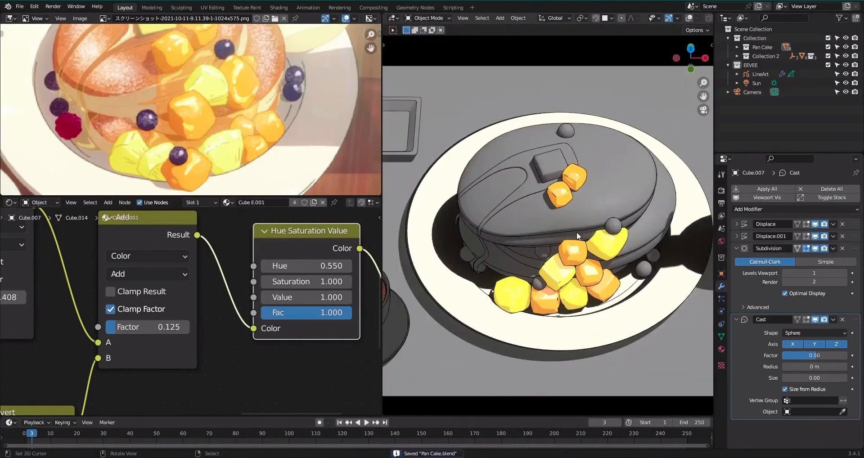
Copy all Cube E.001 nodes into a new material on the small sphere at the back of the top pancake.
middle_click_drag(547, 192, 492, 225, "shift")
scroll(249, 284, "down", 5)
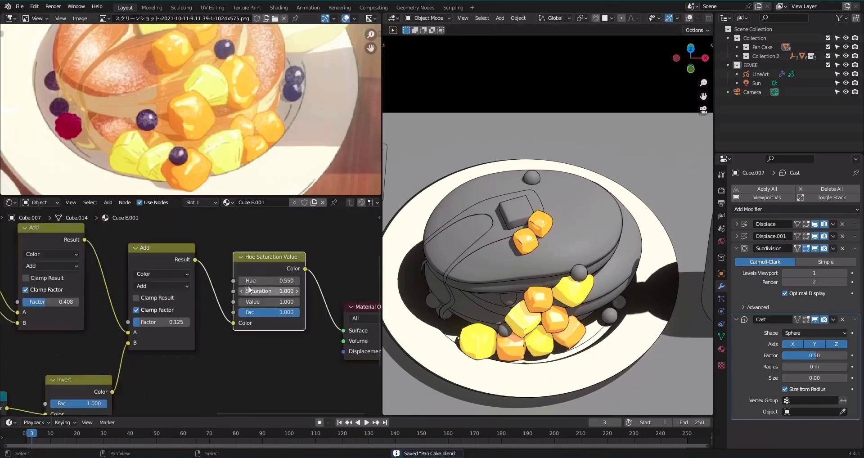
key("a")
right_click(290, 264)
left_click(290, 264)
left_click(535, 176)
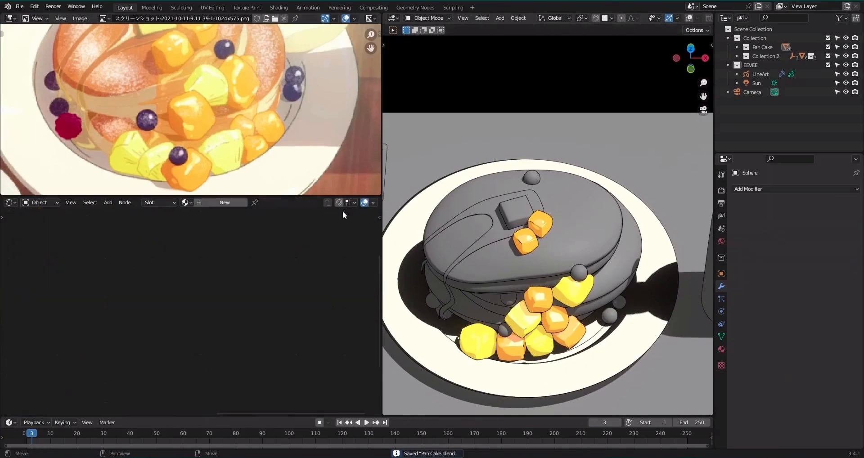
left_click(228, 204)
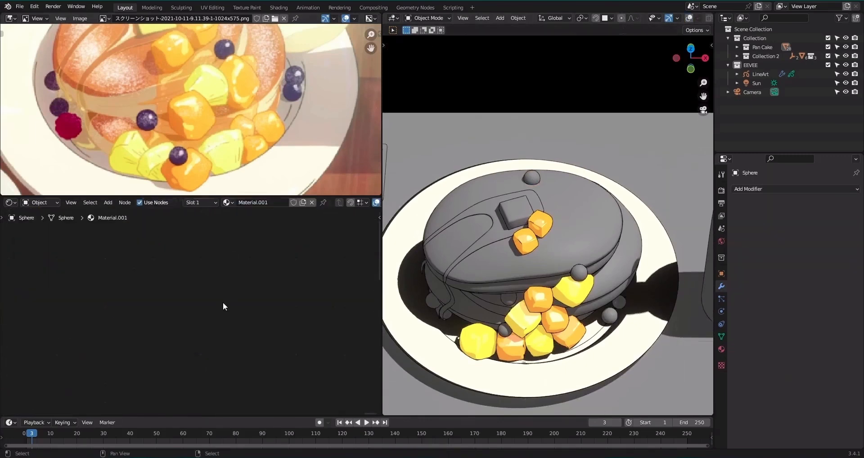
key("ctrl+v")
scroll(228, 299, "down", 2)
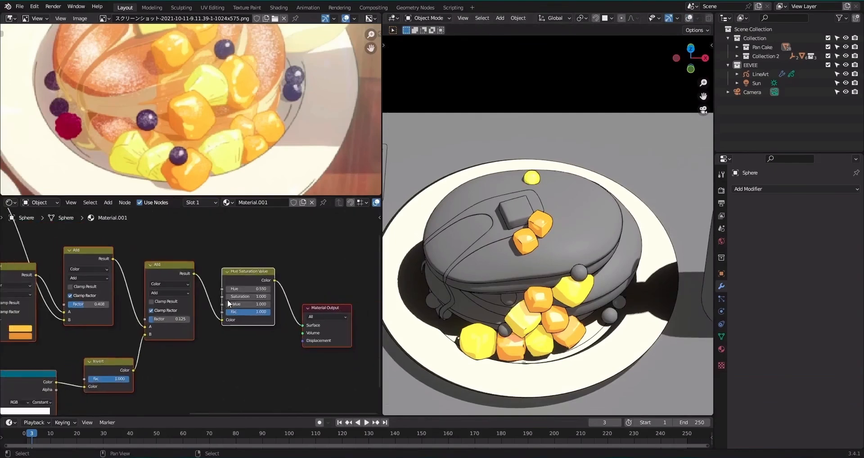
Remove the Hue Saturation Value node from the sphere's material while keeping the Add node linked to the Material Output.
left_click_drag(227, 299, 249, 302, "alt")
left_click(261, 282)
key("ctrl+x")
middle_click_drag(96, 297, 173, 318)
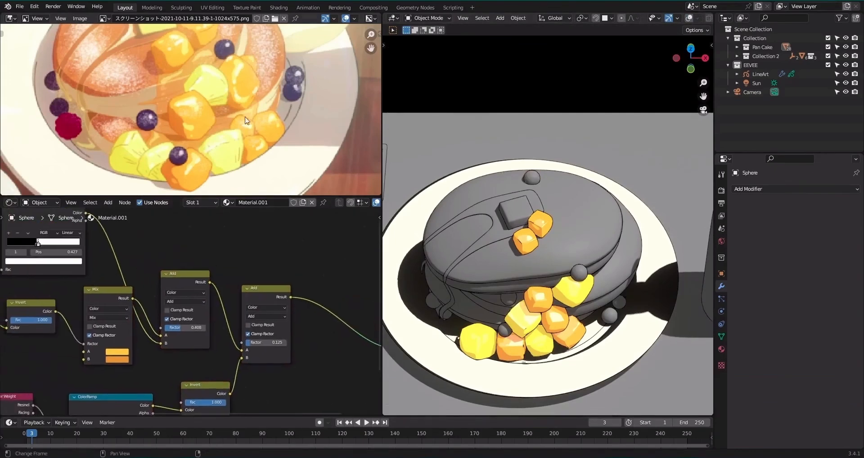
Sample the Mix node's A and B colors from the purple blueberry tones in the reference image.
left_click_drag(218, 158, 161, 221, "alt")
left_click_drag(176, 138, 295, 65, "alt")
scroll(194, 115, "up", 4)
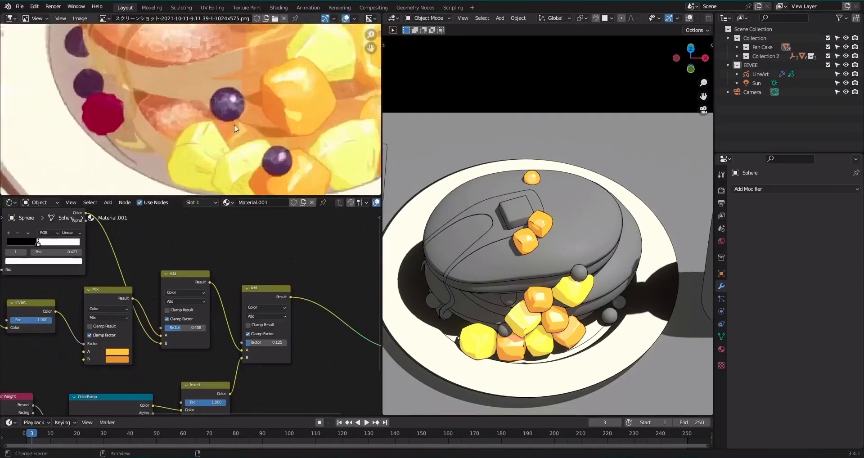
scroll(196, 296, "up", 3)
left_click(212, 351)
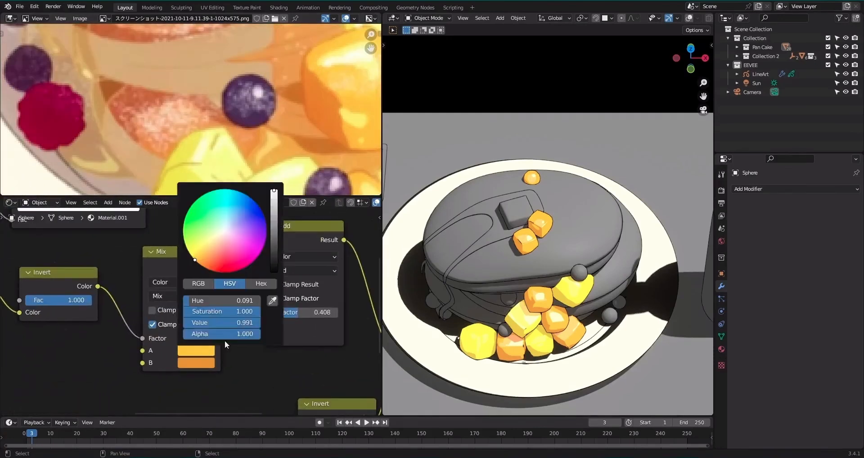
left_click(272, 301)
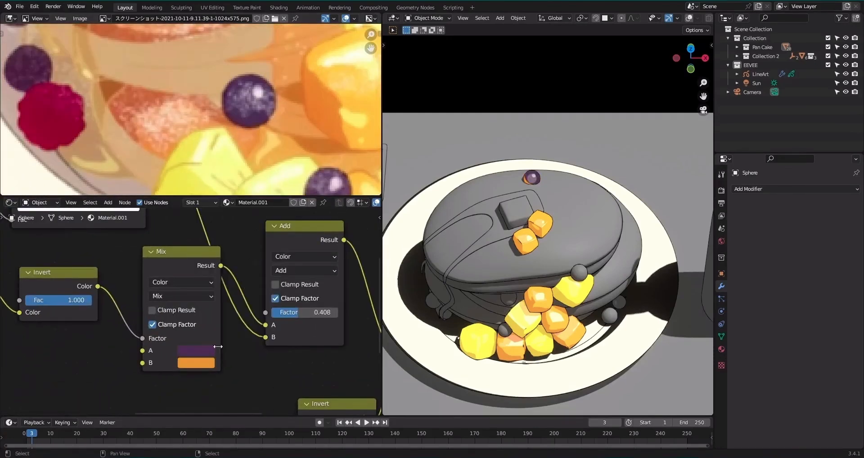
left_click(211, 350)
left_click(275, 313)
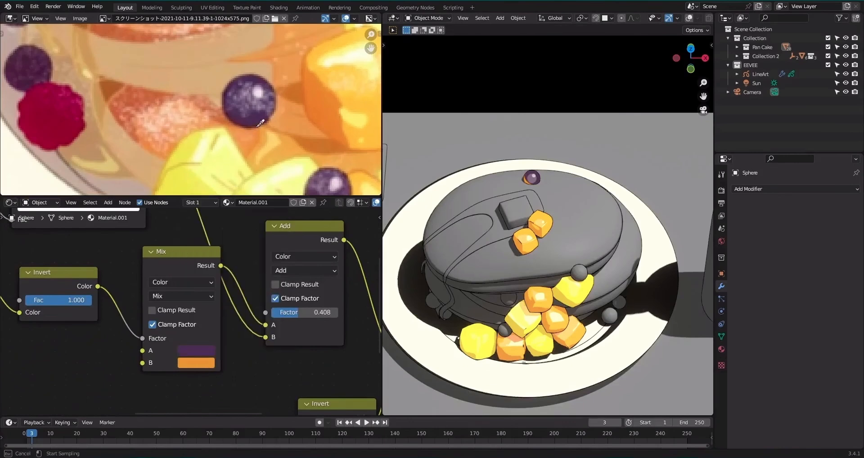
left_click(237, 116)
Preview the inverted Fresnel mask on the sphere, and return the preview to the final Add node.
scroll(525, 195, "up", 10)
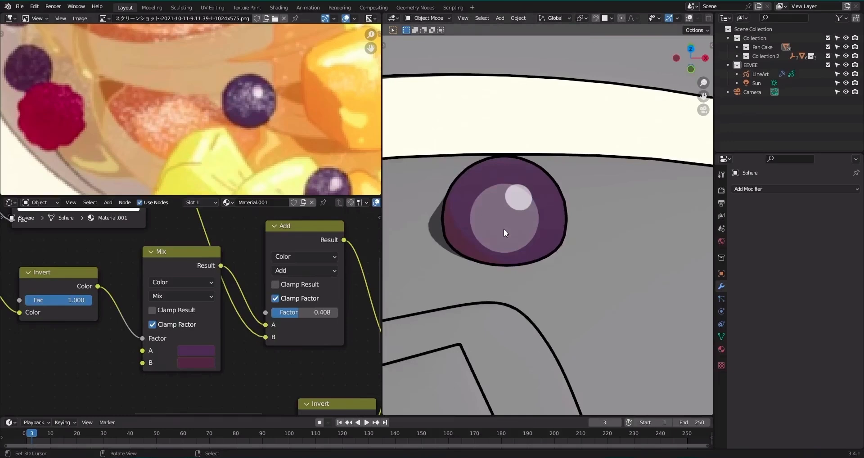
scroll(504, 229, "down", 3)
scroll(503, 229, "up", 3)
scroll(216, 263, "down", 5)
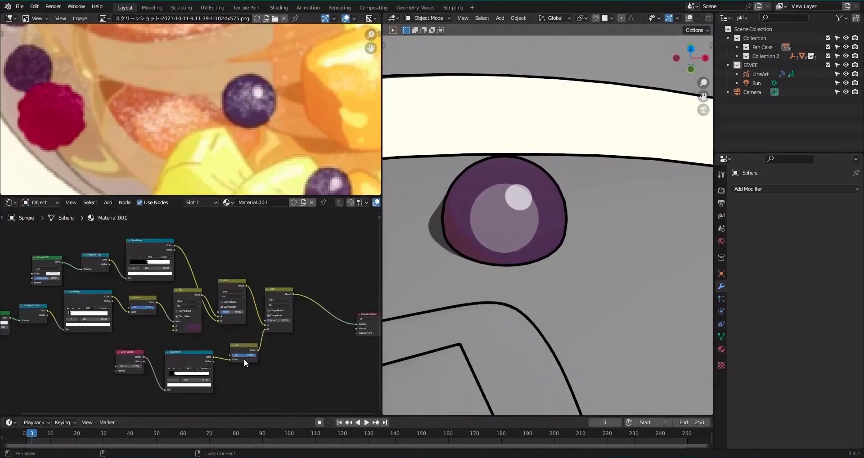
middle_click_drag(245, 357, 235, 315)
left_click(275, 320, "ctrl+shift")
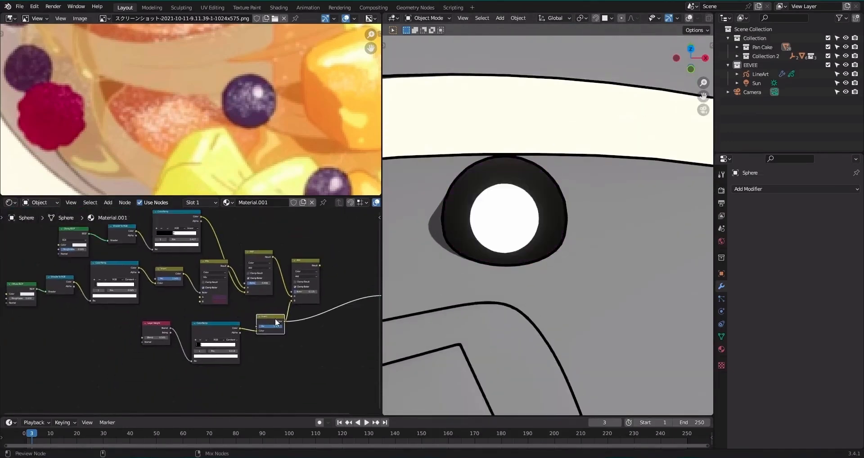
left_click(304, 265, "ctrl+shift")
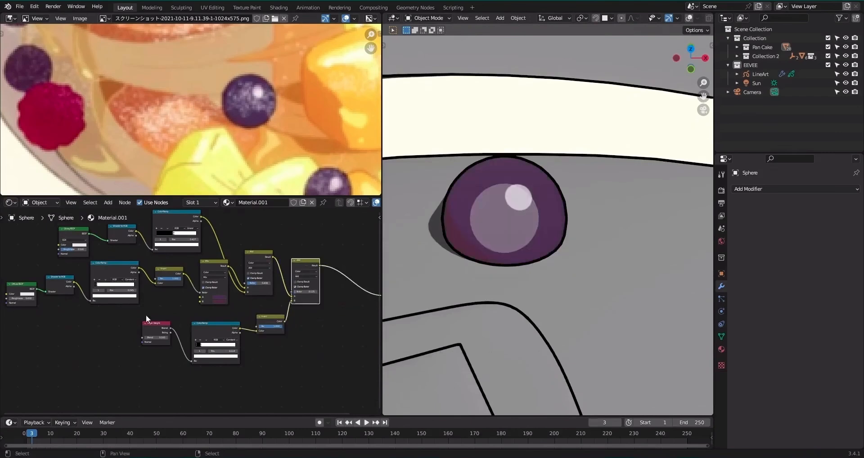
Move the Layer Weight branch down and the highlight nodes up to make room in the node tree.
left_click_drag(146, 314, 305, 356)
key("g")
left_click(270, 379)
mouse_move(257, 252)
left_mouse_down()
mouse_move(267, 228)
mouse_move(266, 243)
left_mouse_up()
middle_click_drag(171, 257, 270, 329)
Add a Noise Texture node and place it below the Layer Weight branch.
key("shift+a")
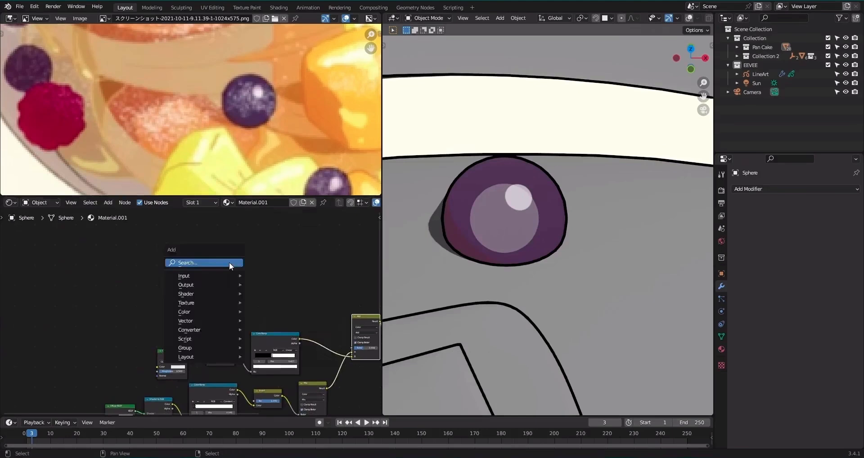
left_click(229, 262)
type("noi")
left_click(252, 279)
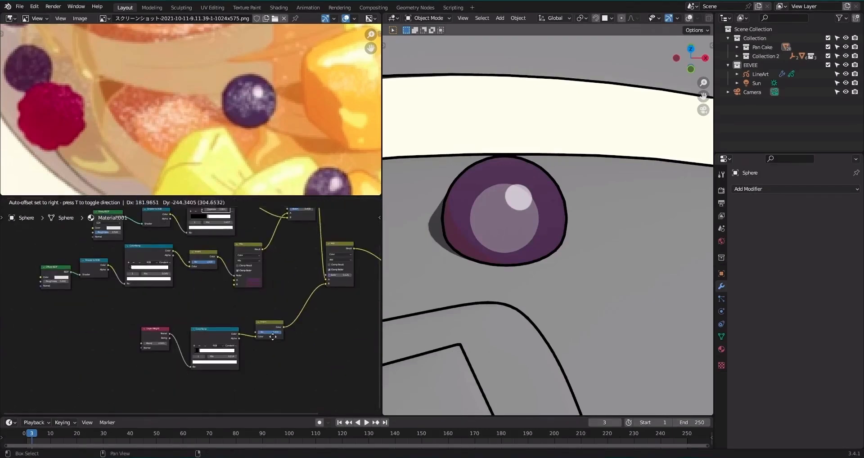
left_click(307, 397)
middle_click_drag(277, 285, 258, 343)
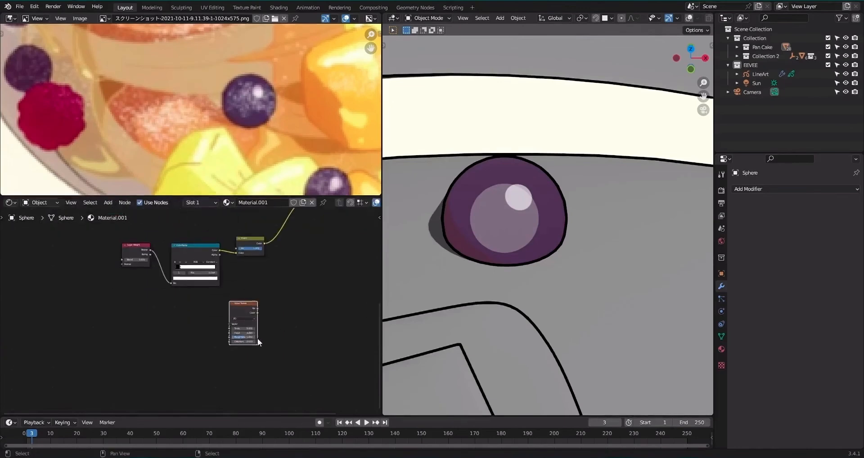
left_click_drag(256, 341, 269, 298)
Preview the Noise Texture's Fac output on the sphere.
scroll(278, 301, "up", 3)
scroll(235, 304, "up", 2)
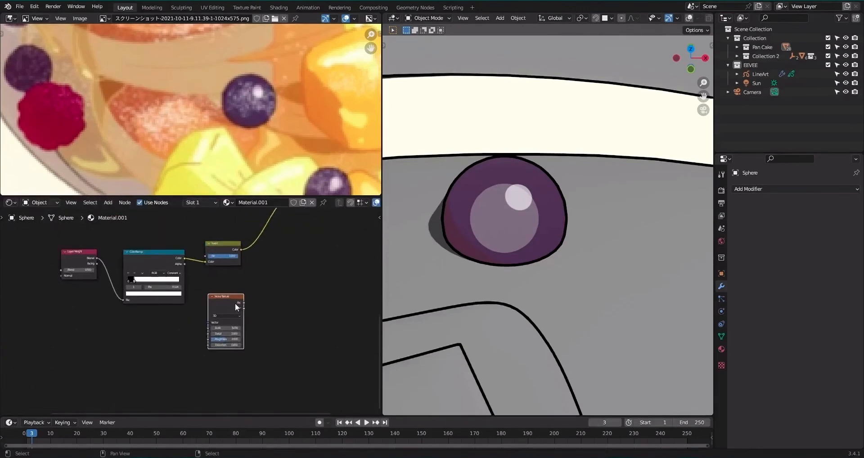
left_click(235, 303, "ctrl+shift")
middle_click_drag(285, 288, 274, 297)
scroll(270, 296, "up", 1)
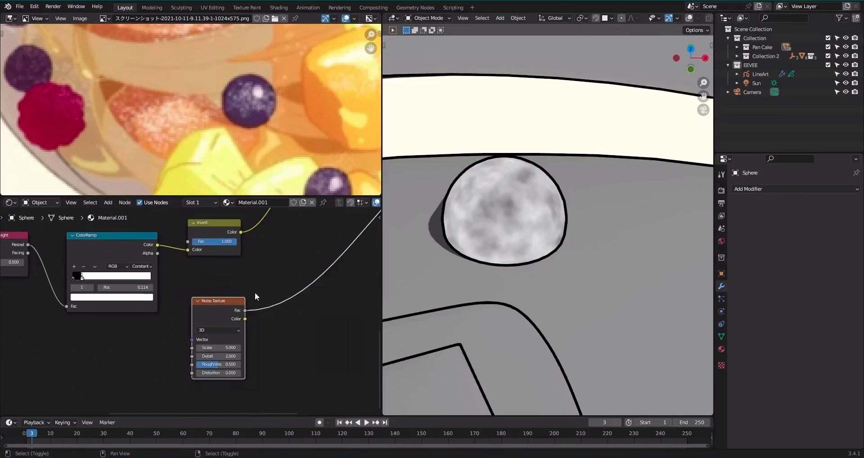
Add a ColorRamp between the Noise Texture's Fac output and the preview, with its black stop at 0.373.
key("shift+a")
type("sra")
key("Return")
left_click(294, 311)
left_click_drag(281, 322, 315, 329)
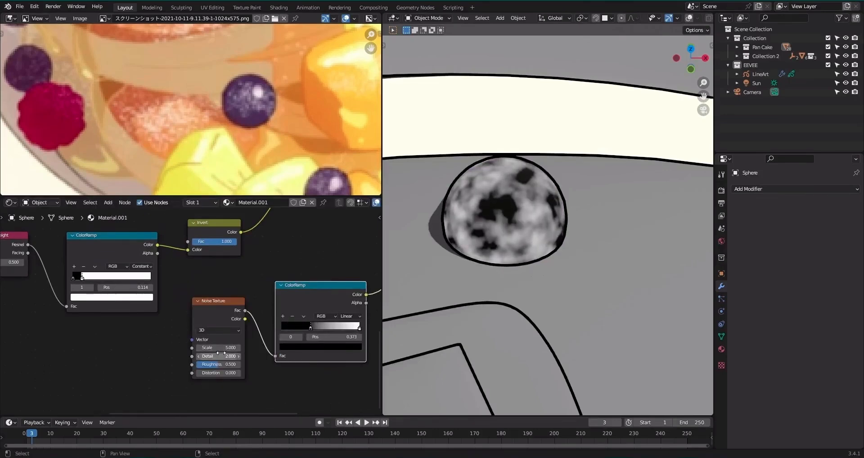
Set the Noise Texture's Detail to 3.900 and Scale to 9.700, and move the noise ColorRamp's white stop to 0.573.
left_click_drag(219, 355, 225, 355)
left_click_drag(310, 327, 295, 328)
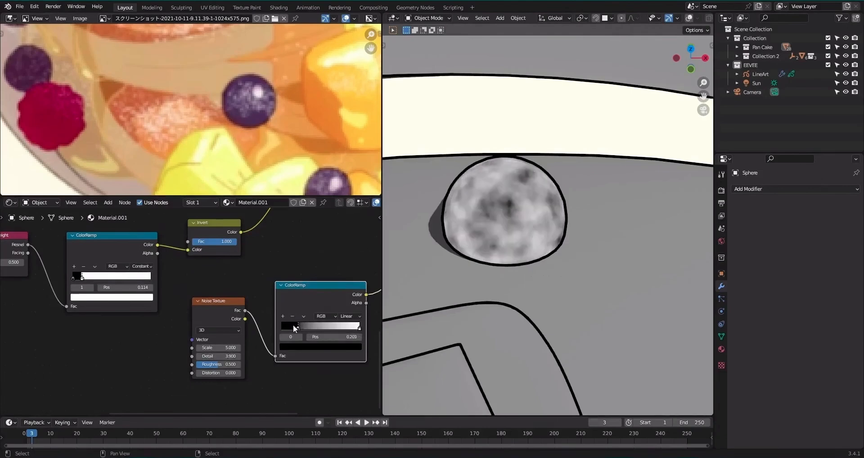
left_click_drag(355, 327, 330, 324)
left_click_drag(220, 346, 254, 346)
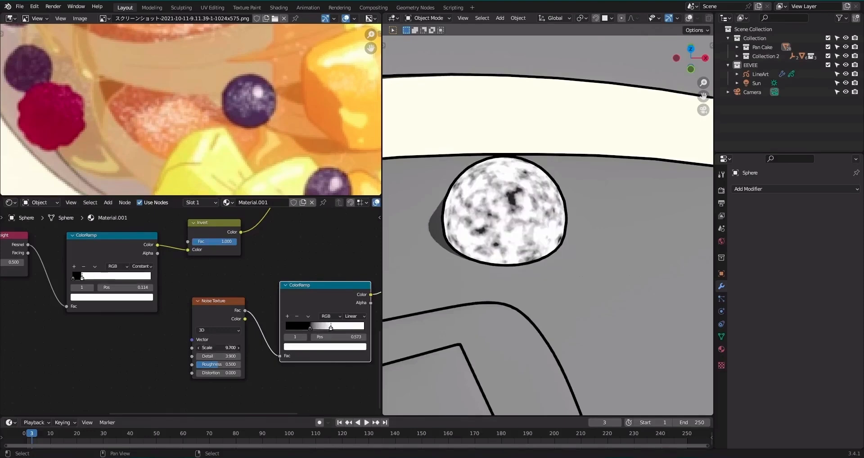
Move the Noise Texture and its ColorRamp together below the Layer Weight branch.
left_click_drag(248, 295, 306, 317)
key("g")
left_click(202, 343)
left_click_drag(313, 220, 301, 297, "alt")
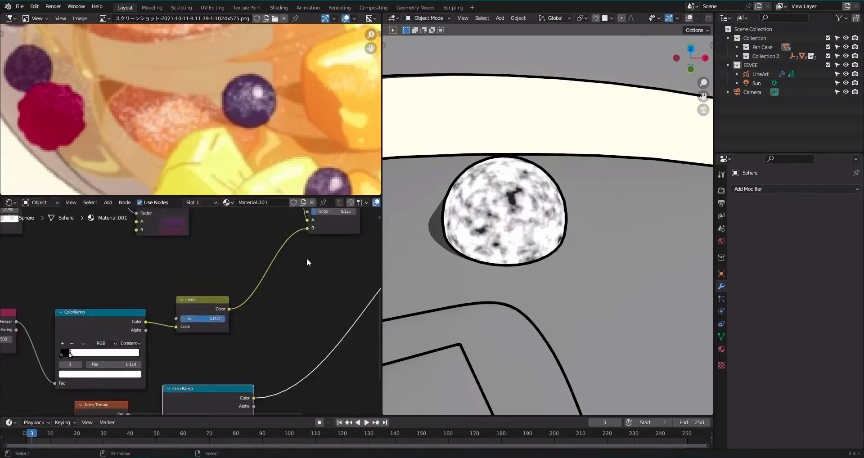
scroll(306, 258, "down", 4)
left_click_drag(306, 262, 281, 292, "alt")
key("shift+a")
left_click(270, 301)
type("mi")
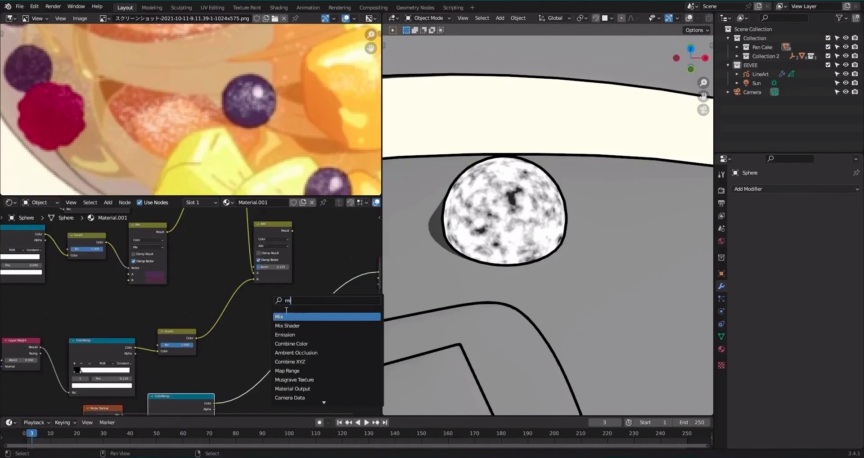
key("Return")
left_click(332, 356)
Insert a duplicate of the Add node after the Invert node, set it to Multiply, and feed the noise ColorRamp into its B input.
key("shift+d")
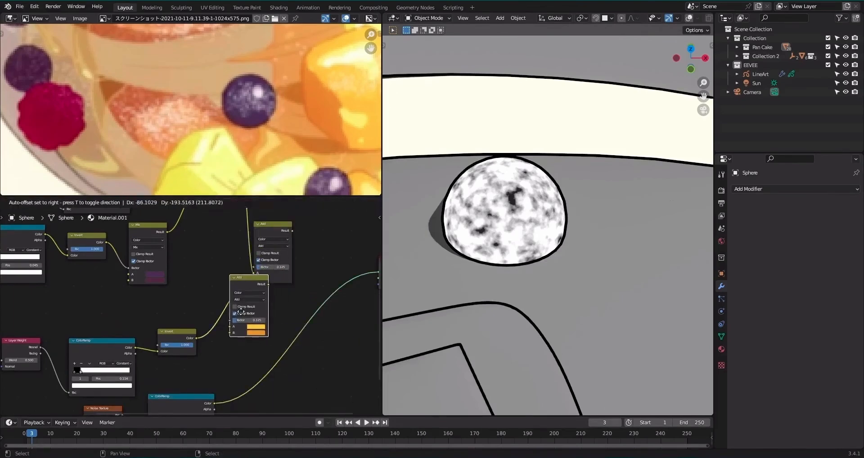
left_click(254, 303)
left_click(248, 282, "ctrl+shift")
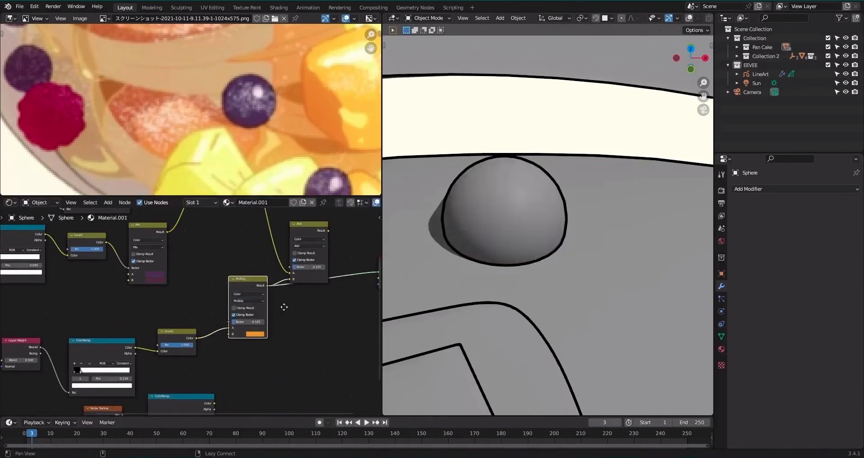
middle_click_drag(283, 306, 310, 261)
right_click_drag(229, 357, 269, 287, "alt")
Set the new Multiply node's Factor to 1.000 and check the masked noise on the sphere up close.
scroll(295, 269, "up", 5)
middle_click_drag(261, 283, 267, 304)
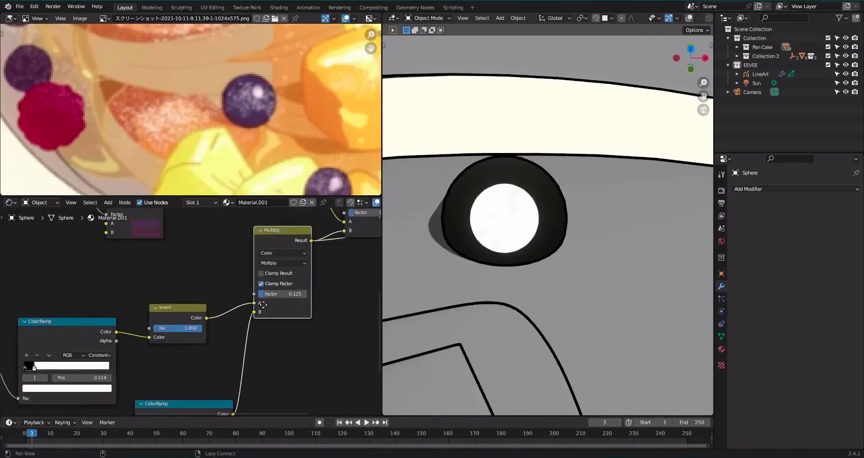
scroll(270, 304, "up", 1)
left_click_drag(280, 294, 317, 293)
scroll(556, 237, "up", 4)
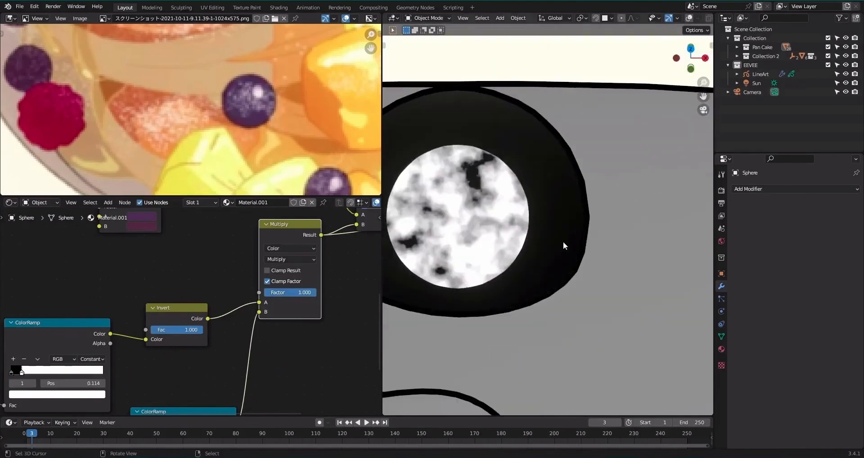
middle_click_drag(497, 243, 530, 245, "shift")
Move the noise ColorRamp's white stop to 0.645 and switch the Multiply node's blend mode to Overlay.
middle_click_drag(272, 347, 328, 209)
scroll(202, 315, "up", 1)
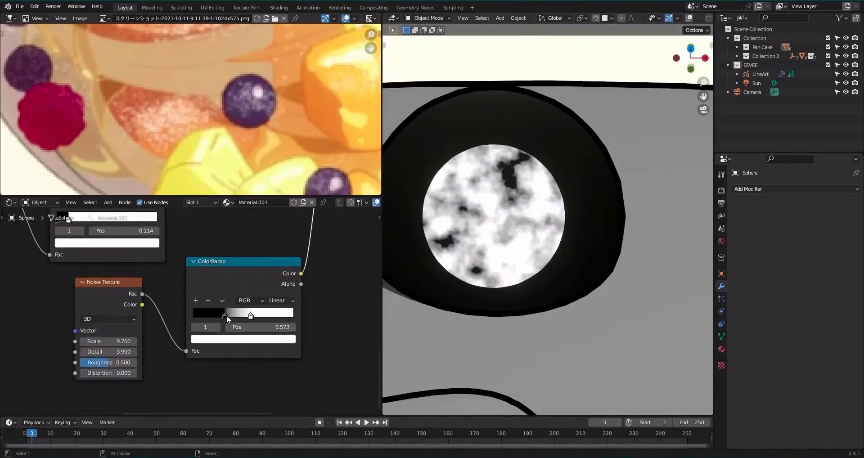
left_click_drag(226, 315, 260, 315)
middle_click_drag(289, 212, 297, 268)
left_click(296, 259)
key("o")
Preview the noise ColorRamp on the sphere, then set its black stop to 0.395 and its white stop at the ramp's end.
scroll(263, 359, "down", 2)
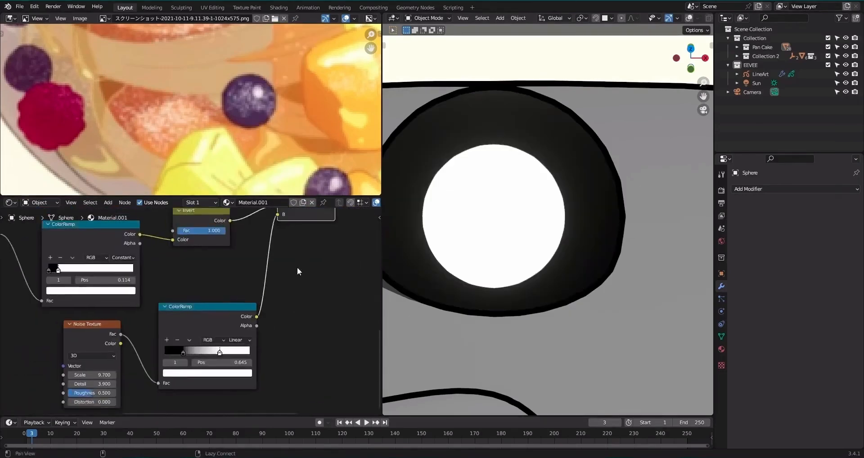
scroll(189, 325, "up", 1)
left_click(174, 359)
left_click_drag(182, 359, 160, 359)
left_click(212, 310, "ctrl+shift")
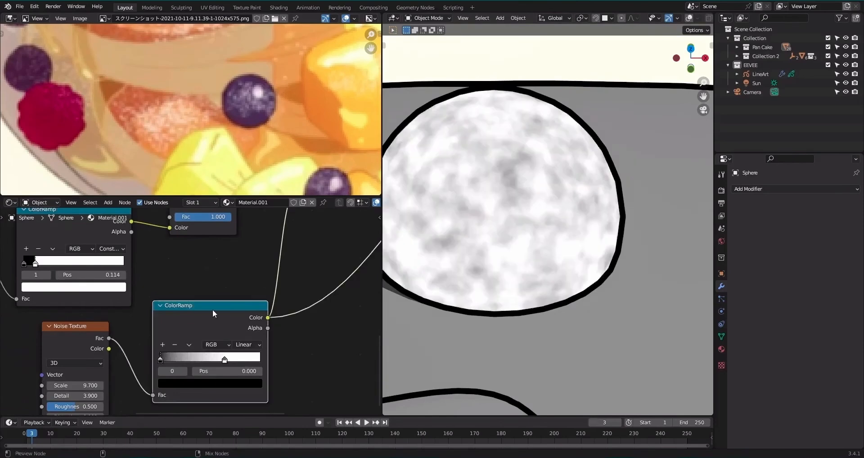
left_click_drag(225, 362, 281, 357)
left_click_drag(167, 357, 204, 365)
Change the Overlay node's blend mode to Add with a Factor of 0.592 and preview it on the sphere.
middle_click_drag(268, 249, 229, 337)
scroll(229, 336, "down", 1)
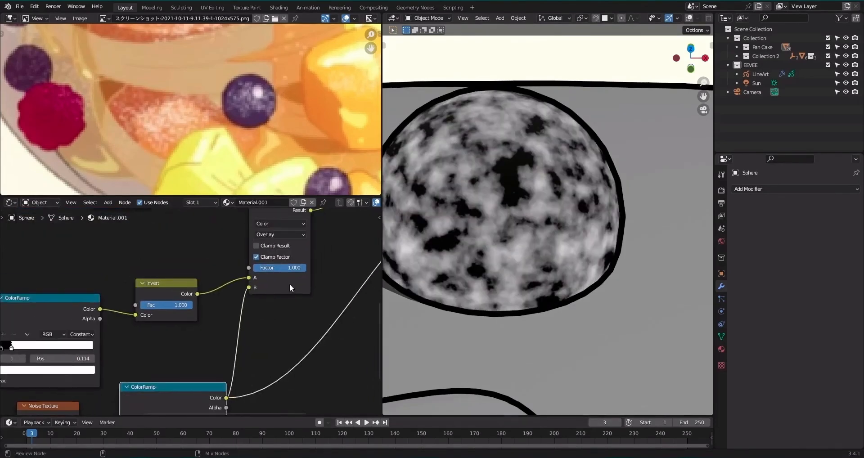
left_click(290, 284, "ctrl+shift")
left_click(283, 233)
left_click(283, 233)
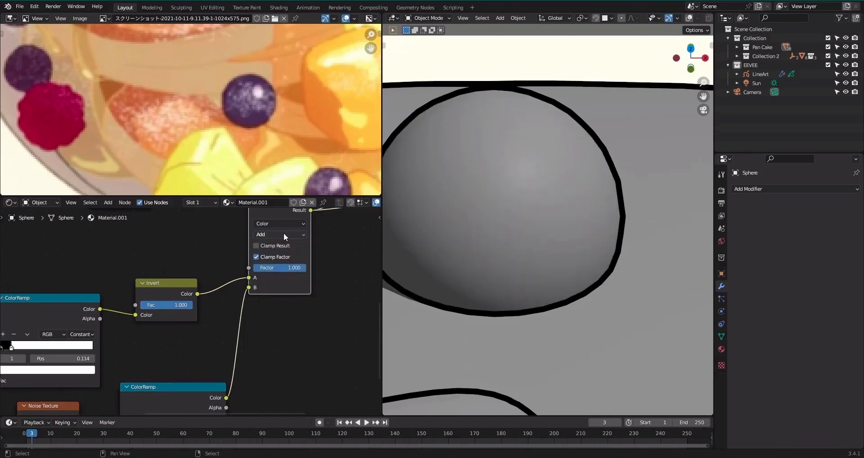
scroll(290, 279, "up", 1)
left_click_drag(290, 266, 203, 327)
scroll(322, 252, "down", 3)
scroll(277, 249, "down", 4)
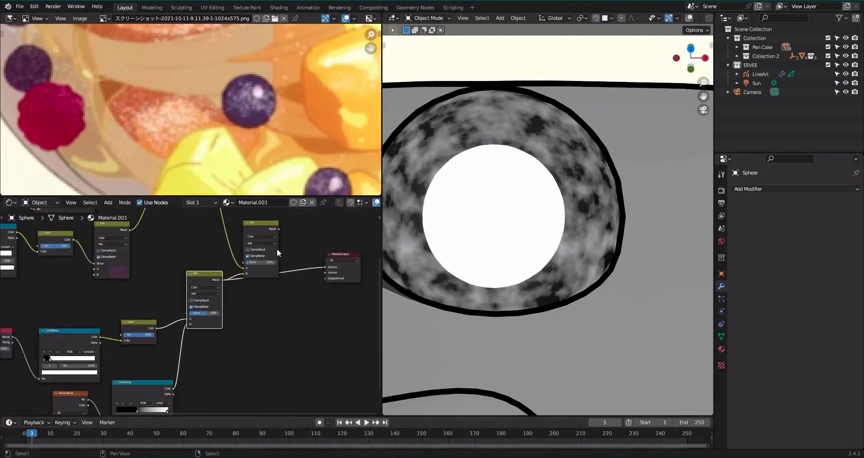
Try combining the noise again by duplicating the lower Add node as Multiply and feeding the noise ColorRamp into its B input.
left_click_drag(262, 230, 304, 209)
left_click(217, 280, "ctrl+shift")
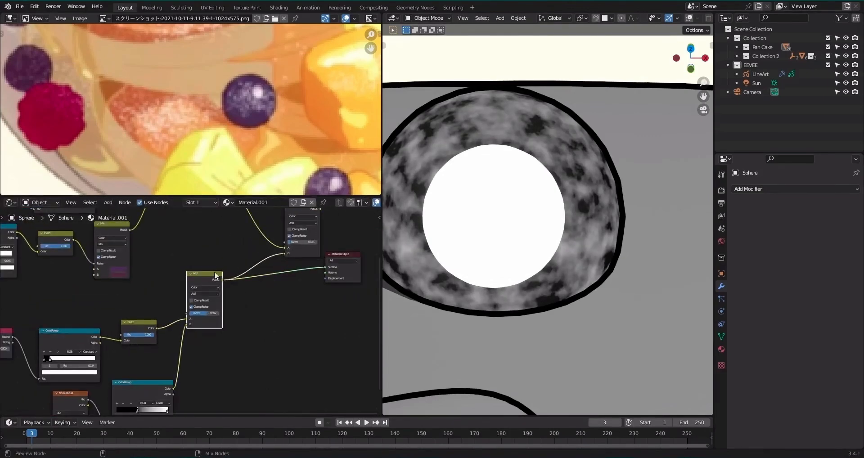
key("shift+d")
left_click(254, 271)
left_click(260, 290)
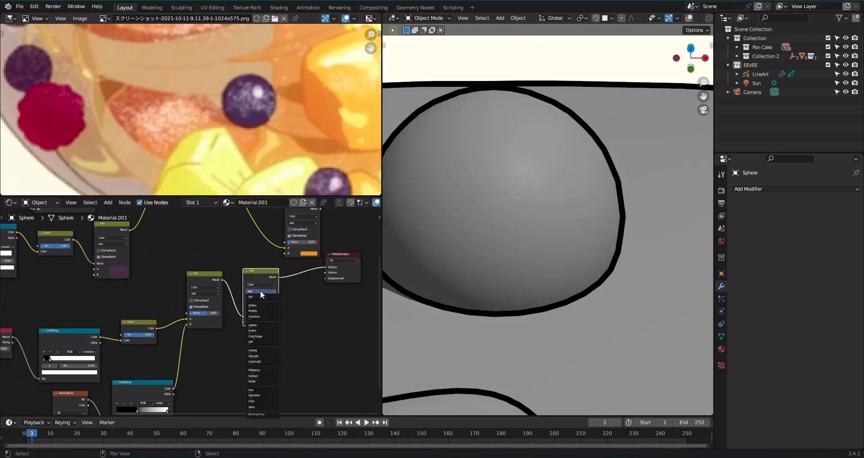
left_click(263, 310)
middle_click_drag(184, 388, 229, 354)
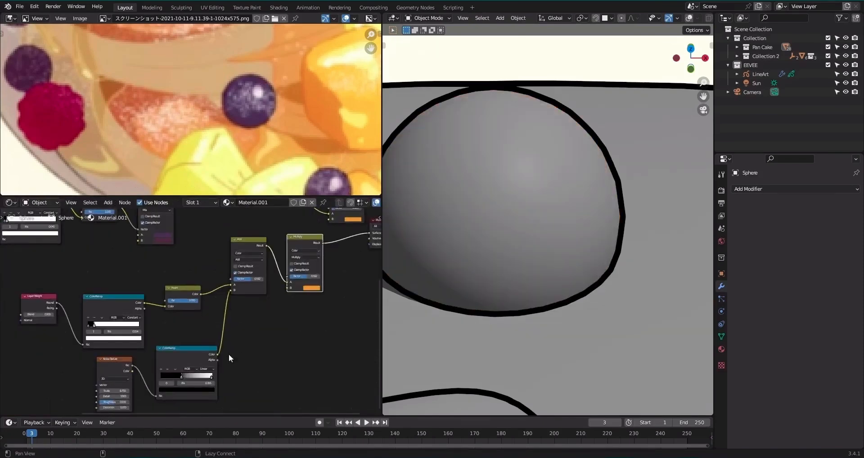
left_click_drag(218, 354, 287, 288)
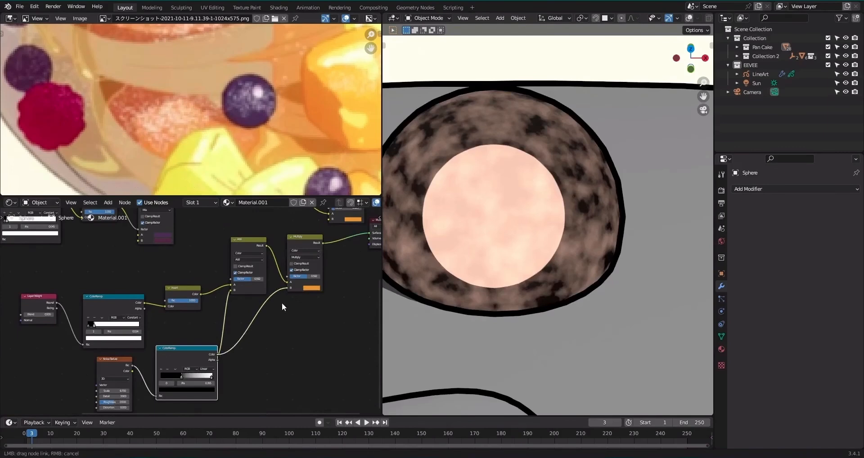
Delete the extra Multiply node while keeping the lower Add node connected to the output.
scroll(282, 302, "up", 2)
middle_click_drag(269, 323, 276, 289)
scroll(199, 365, "up", 2)
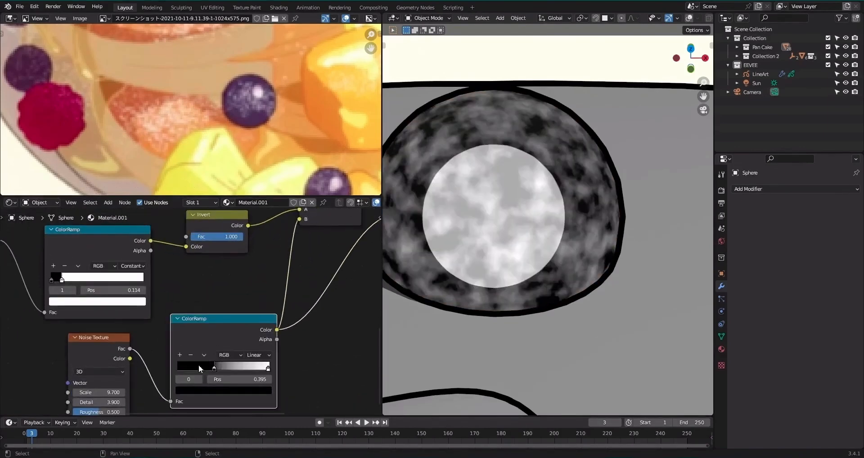
left_click_drag(199, 364, 217, 360)
scroll(243, 292, "down", 3)
middle_click_drag(284, 258, 237, 334)
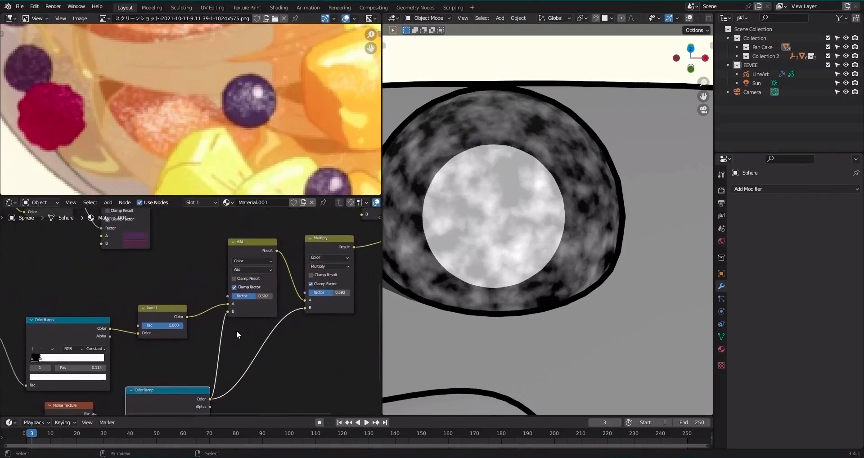
scroll(233, 328, "down", 3)
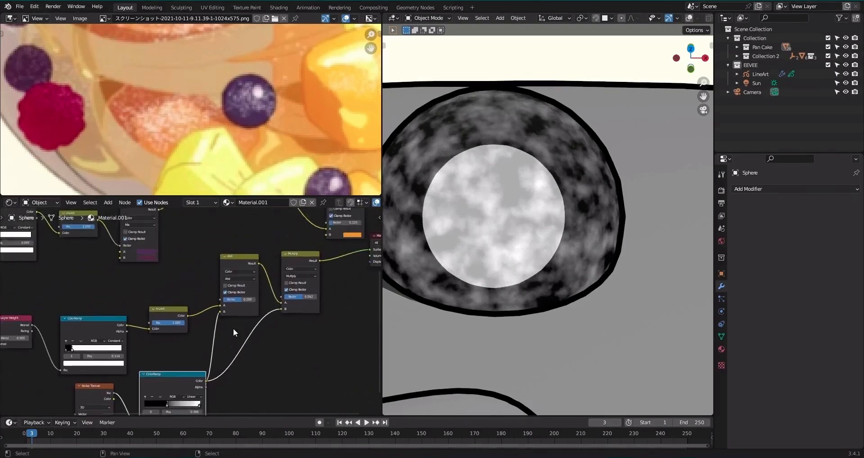
left_click(273, 261)
key("ctrl+x")
Connect the noise ColorRamp to the lower Add node's Factor input and disconnect it from B.
scroll(234, 333, "up", 4)
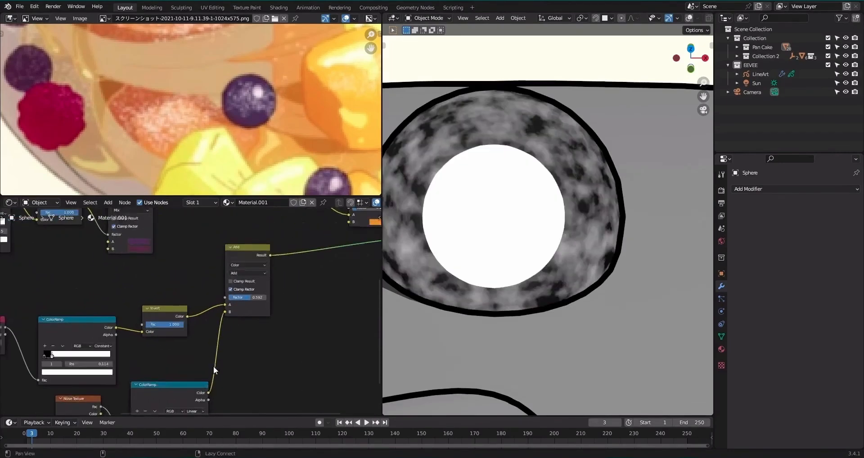
middle_click_drag(213, 391, 237, 349)
left_click_drag(236, 349, 253, 253)
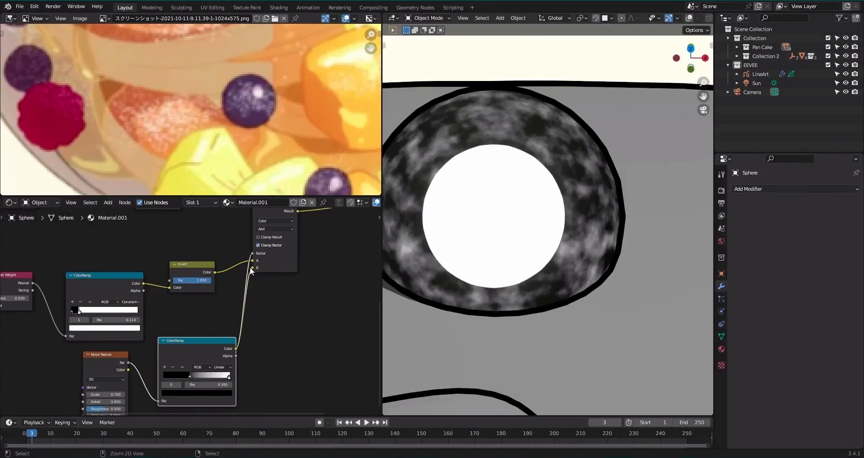
left_click_drag(252, 268, 345, 271)
Set the lower Add node's B color to pure white, with saturation 0.000 and value 1.000.
left_click(314, 289)
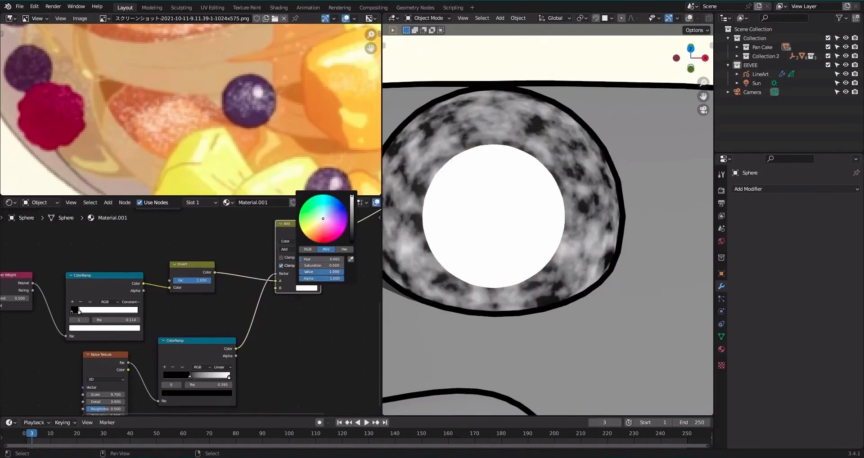
left_click(311, 288)
scroll(311, 288, "down", 8)
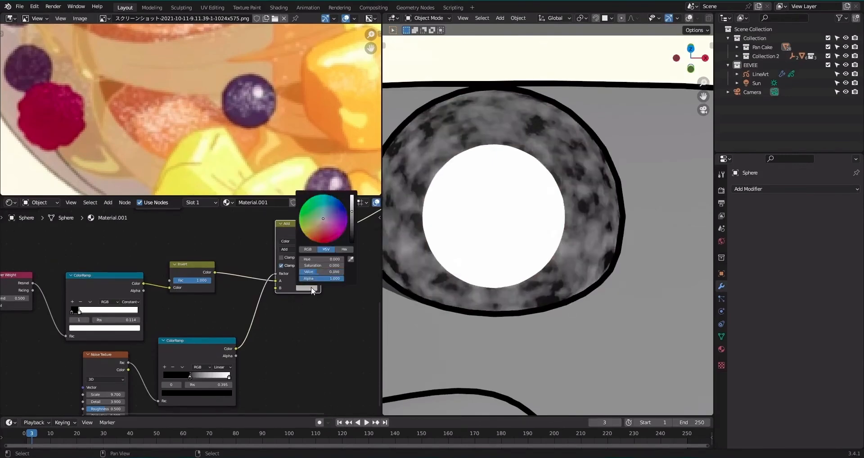
scroll(312, 288, "up", 3)
scroll(312, 290, "up", 2)
scroll(190, 338, "up", 3)
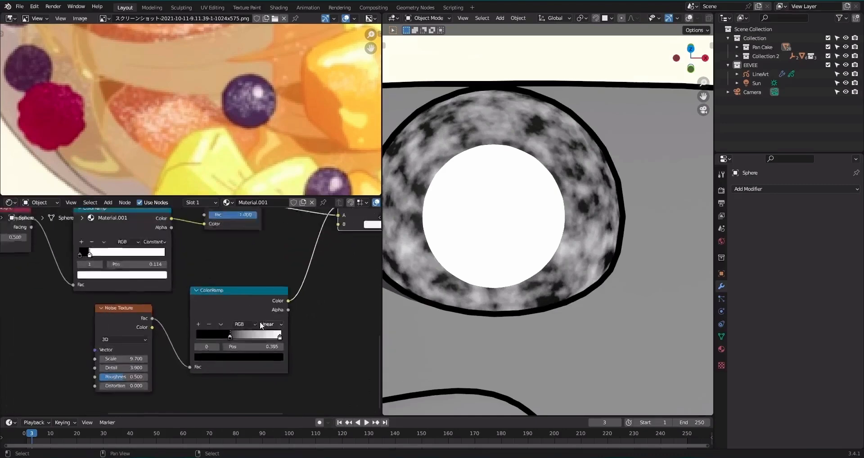
Switch the noise ColorRamp to Constant interpolation, with the black stop at the start and the white stop at 0.477.
left_click_drag(233, 342, 196, 343)
left_click(290, 322)
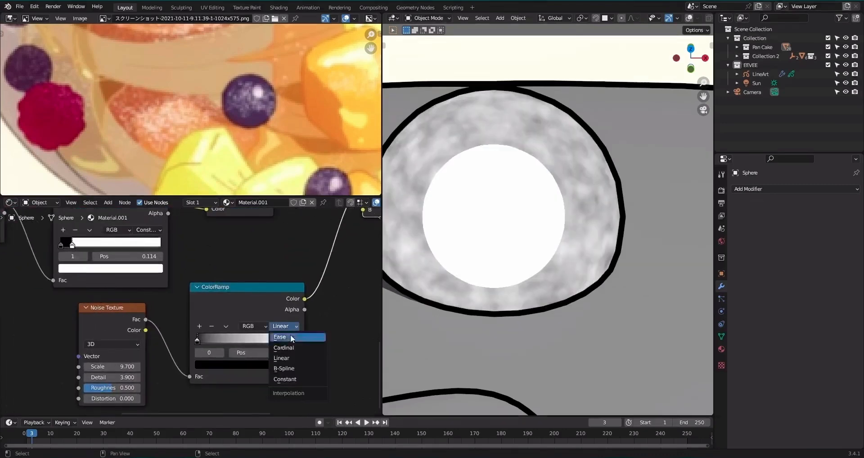
left_click(290, 379)
left_click_drag(287, 339, 241, 337)
Duplicate the lower Add node after itself, set the copy to Multiply, and connect the noise ColorRamp to its B input.
scroll(243, 336, "down", 2)
middle_click_drag(289, 261, 223, 313)
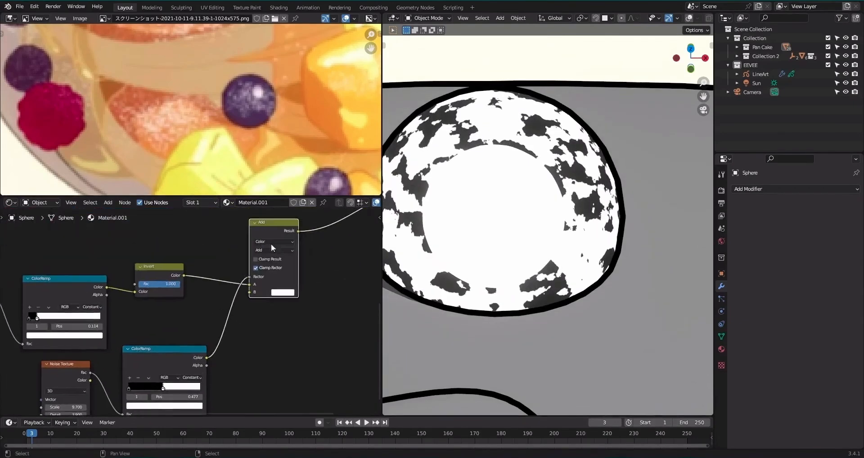
key("shift+d")
left_click(354, 232)
left_click(350, 246)
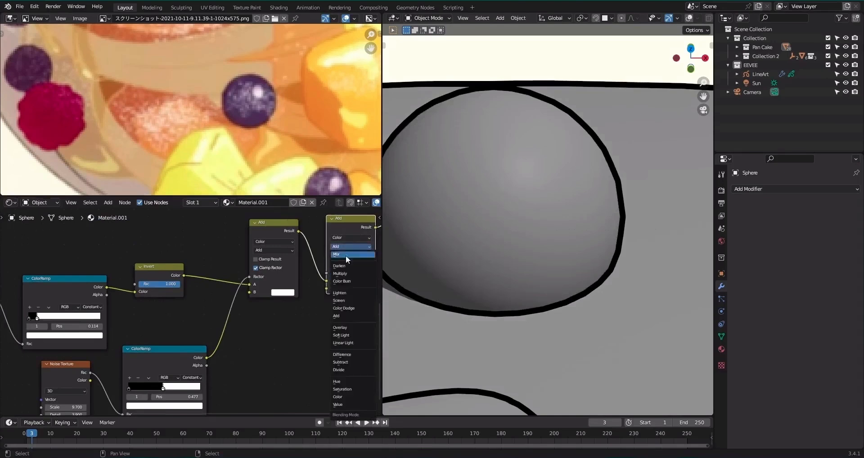
left_click(346, 274)
left_click_drag(207, 357, 326, 288)
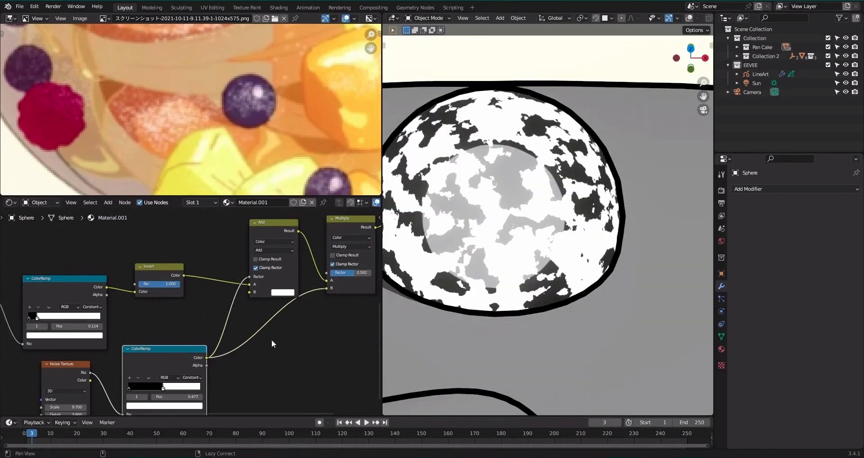
Raise the noise ColorRamp's white stop to leave only scattered white patches, and set the new Multiply node's Factor to 1.000.
middle_click_drag(267, 341, 306, 307)
scroll(268, 339, "up", 2)
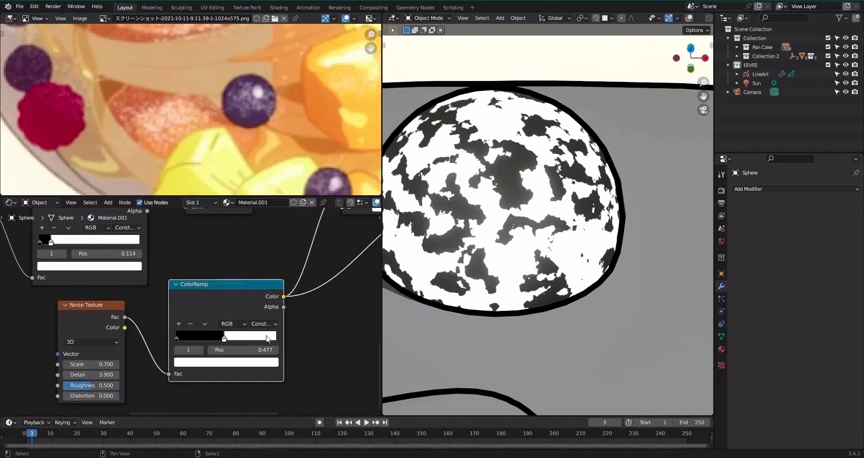
mouse_move(234, 338)
left_mouse_down()
mouse_move(209, 339)
mouse_move(257, 339)
mouse_move(242, 339)
left_mouse_up()
middle_click_drag(321, 266, 152, 385)
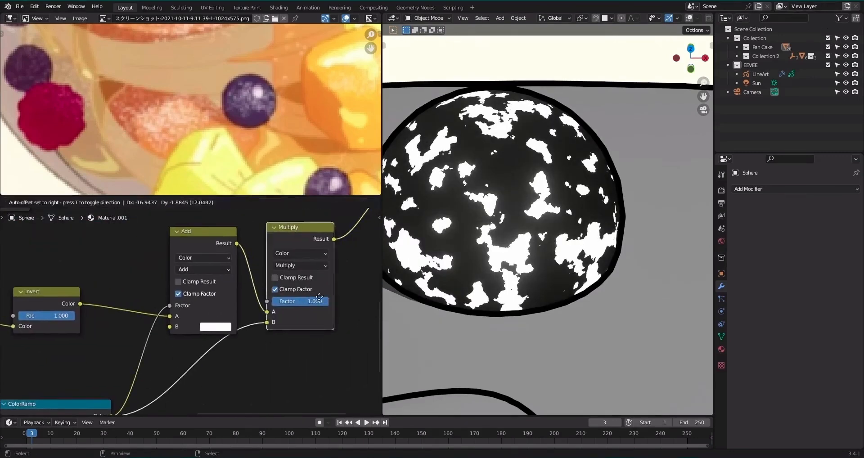
mouse_move(324, 301)
left_mouse_down()
mouse_move(306, 301)
mouse_move(327, 301)
left_mouse_up()
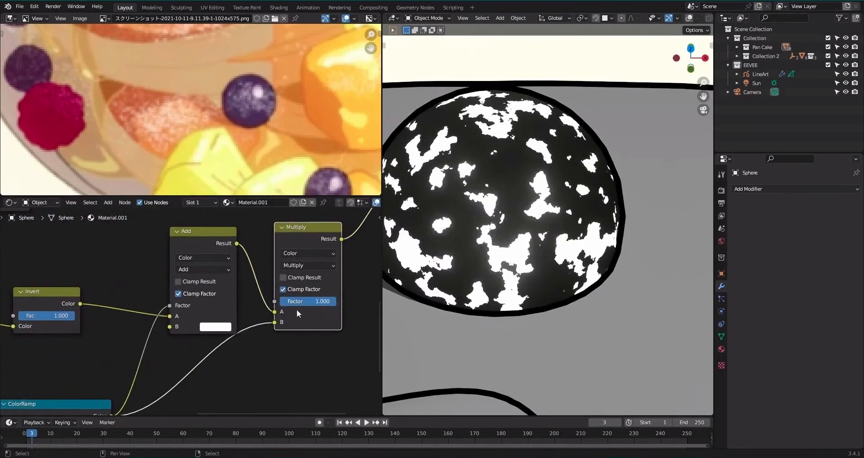
scroll(232, 312, "down", 5)
scroll(231, 311, "down", 2)
scroll(475, 250, "down", 4)
scroll(499, 250, "up", 3)
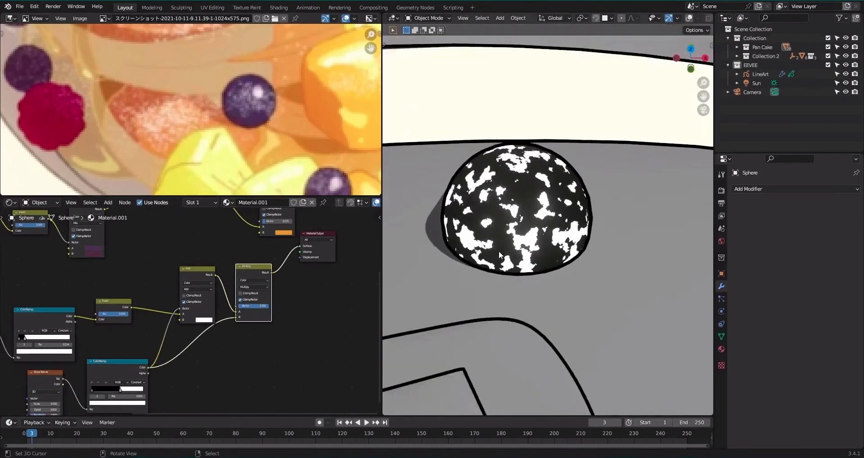
Feed the noise ColorRamp into the lower Add node's B input, disconnect its Factor input, and set Factor to 0.000.
scroll(498, 250, "up", 1)
scroll(498, 250, "down", 2)
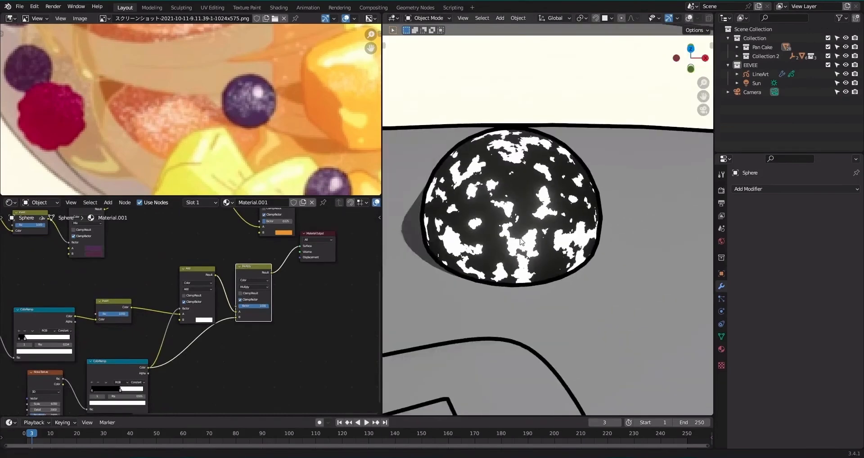
scroll(546, 254, "down", 2)
scroll(545, 253, "up", 3)
scroll(266, 284, "down", 3)
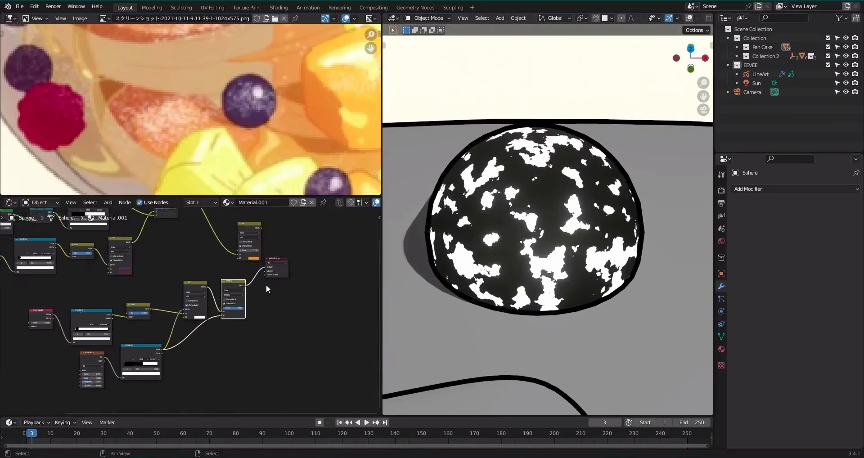
scroll(264, 284, "up", 2)
scroll(265, 285, "up", 2)
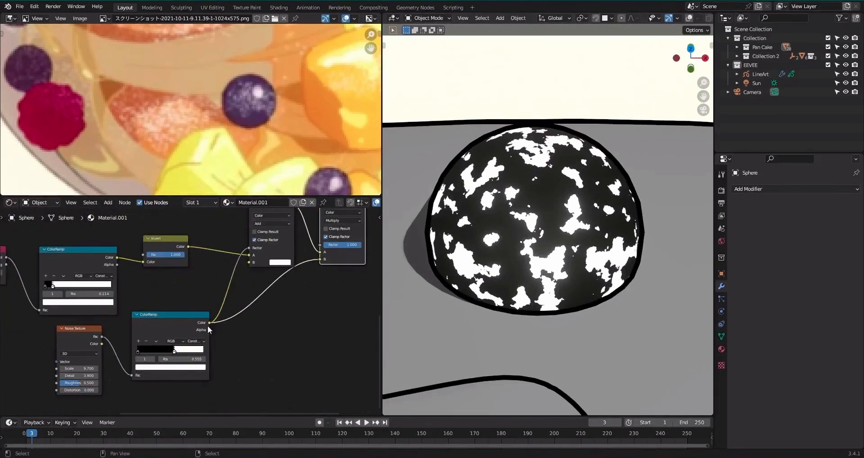
left_click_drag(208, 330, 241, 263)
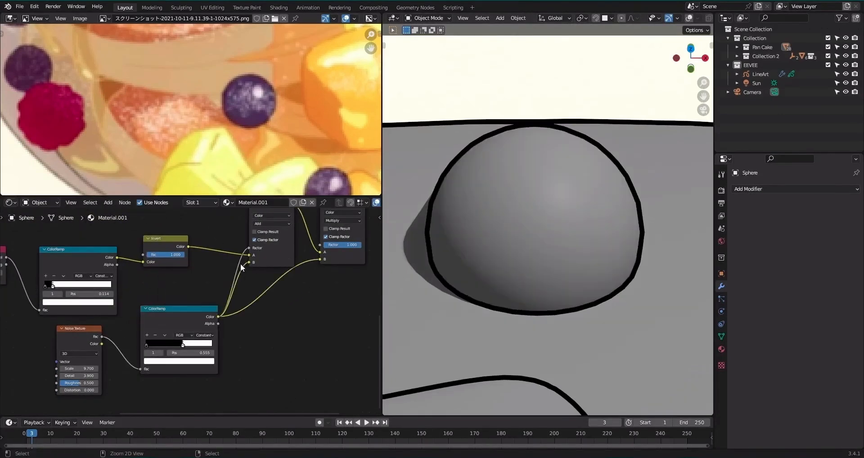
right_click_drag(240, 264, 217, 259, "ctrl")
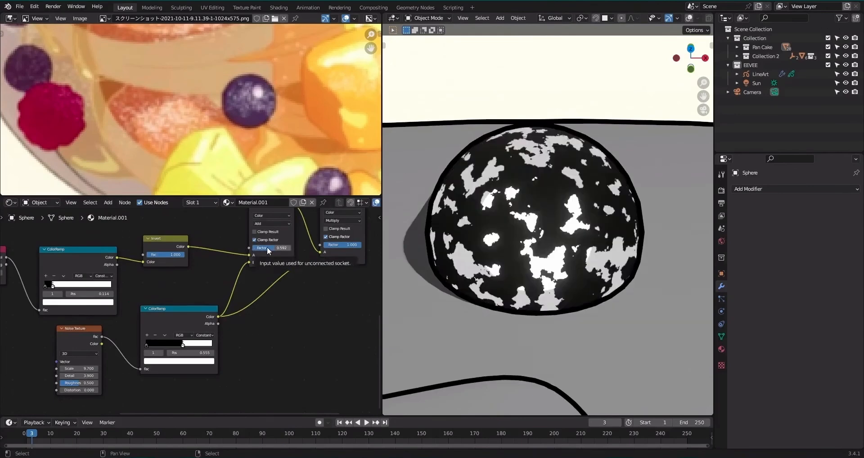
left_click_drag(267, 248, 244, 248)
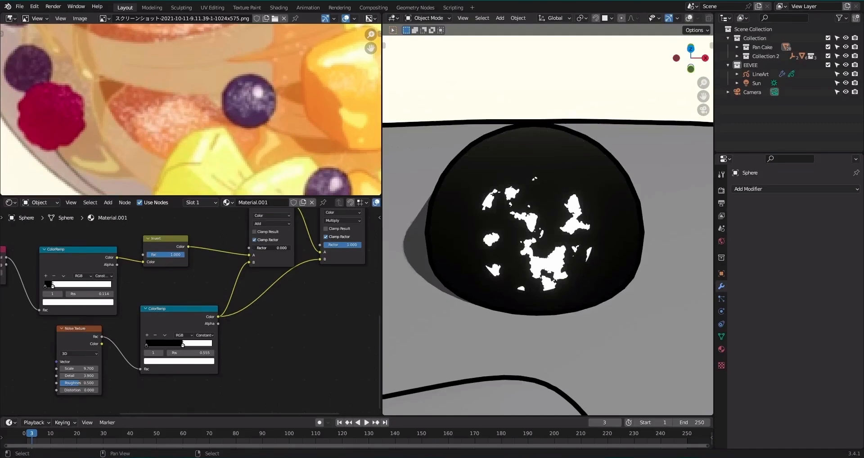
Move the noise ColorRamp's white stop to 0.532 and set the Noise Texture to scale 15.400, detail 9.100 and roughness 0.758.
scroll(191, 314, "up", 2)
mouse_move(181, 349)
left_mouse_down()
mouse_move(171, 349)
mouse_move(178, 350)
left_mouse_up()
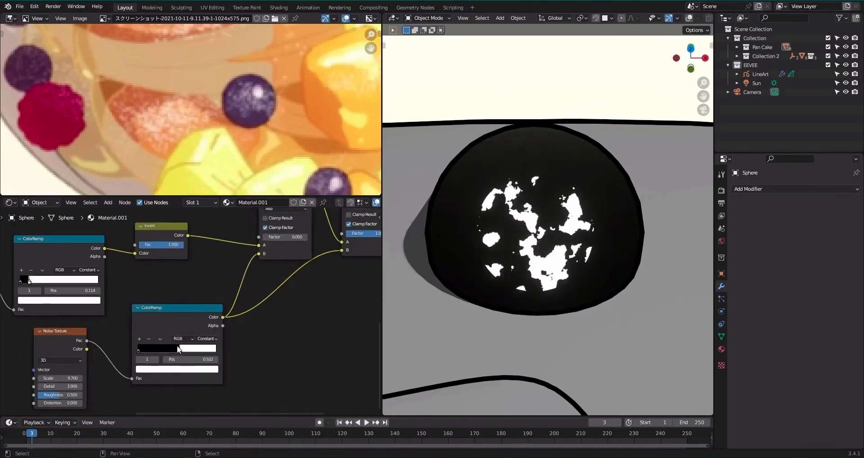
middle_click_drag(60, 385, 116, 323)
scroll(116, 323, "up", 1)
left_click_drag(123, 317, 136, 335)
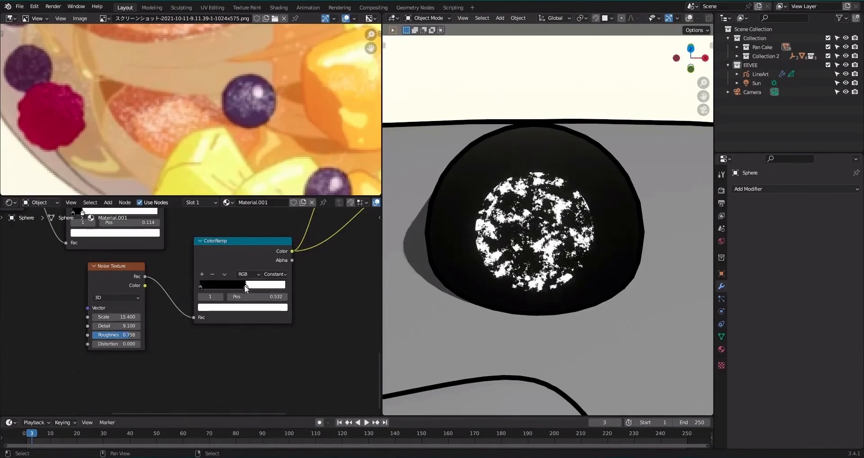
Move the noise ColorRamp's white stop to 0.577 and set the lower Add node's Factor to 0.050.
mouse_move(246, 289)
left_mouse_down()
mouse_move(230, 289)
mouse_move(250, 288)
left_mouse_up()
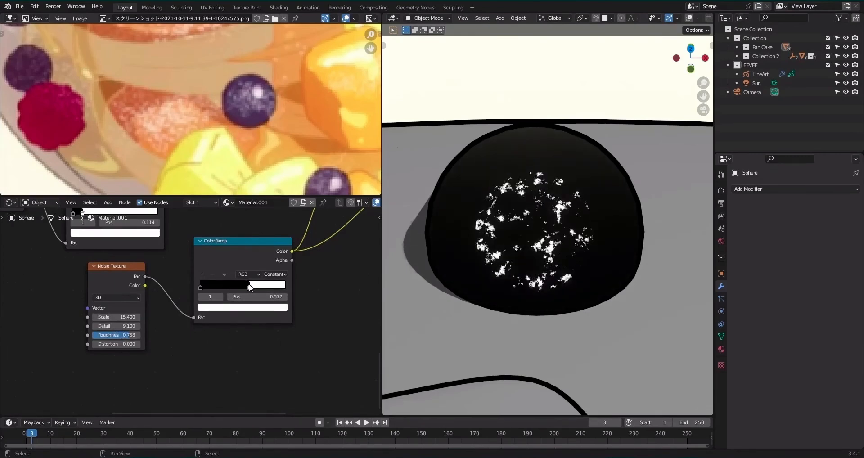
middle_click_drag(268, 253, 242, 348)
left_click_drag(315, 259, 316, 259)
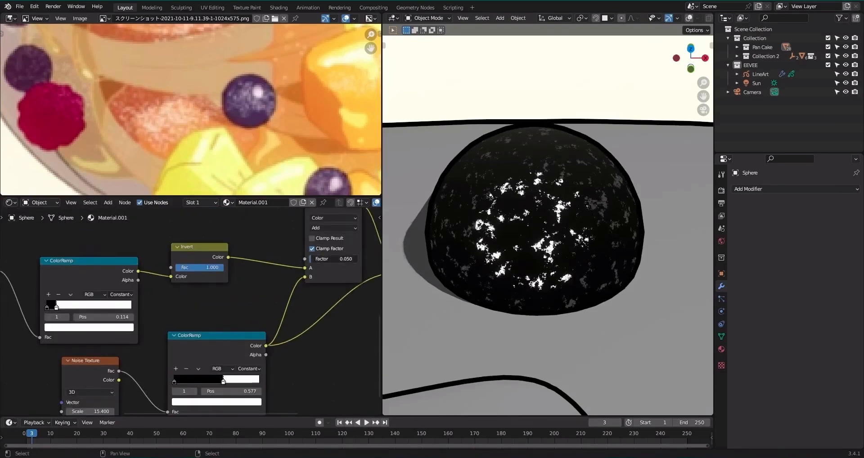
Connect the Multiply result to the final Add node's B input, and link that Add node to the Material Output, repositioned beside it.
scroll(233, 280, "down", 5)
middle_click_drag(233, 280, 115, 352)
middle_click_drag(198, 296, 142, 367)
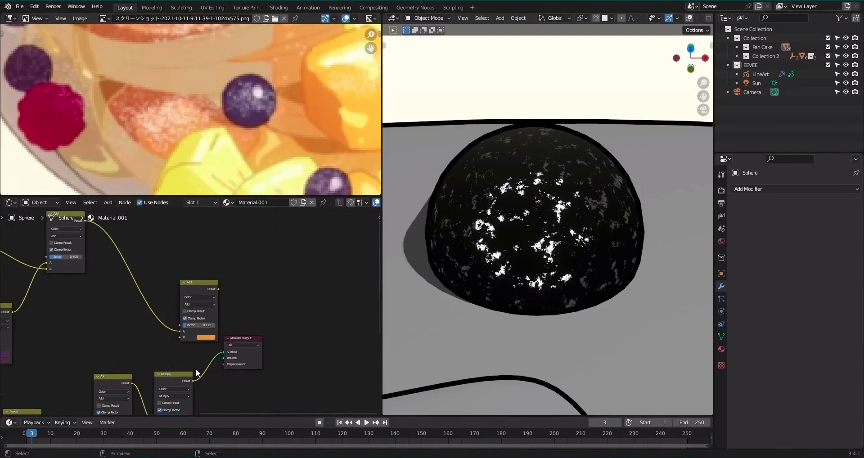
left_click_drag(193, 380, 180, 337)
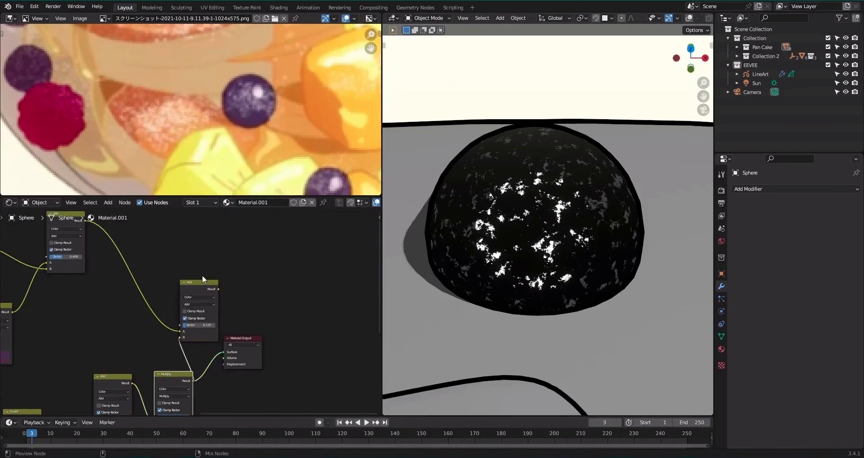
left_click(205, 285, "ctrl+shift")
left_click_drag(261, 341, 295, 280)
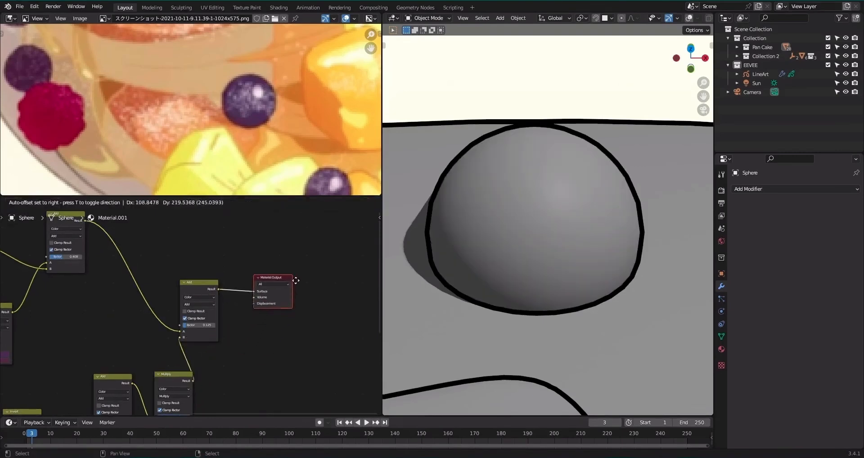
left_click(296, 280)
mouse_move(282, 253)
left_mouse_down()
mouse_move(188, 311)
mouse_move(280, 300)
left_mouse_up()
key("g")
left_click(294, 317)
Lower the final Add node's Factor until the speckles are hidden.
scroll(550, 245, "down", 1)
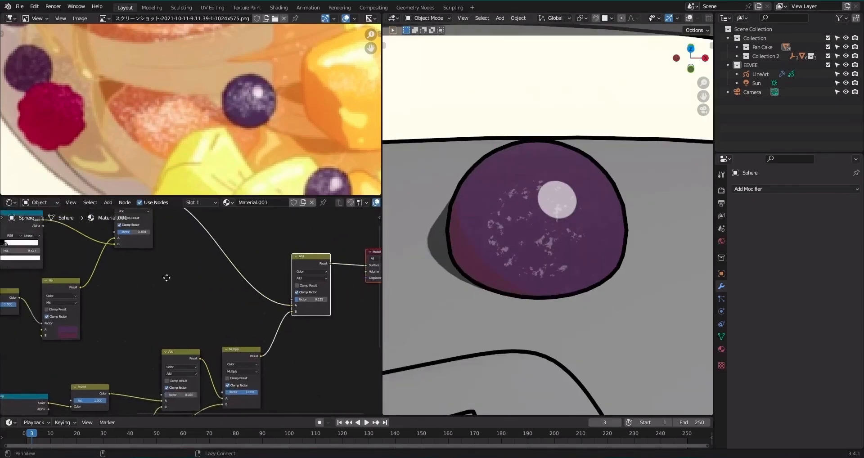
mouse_move(168, 278)
left_mouse_down("alt")
mouse_move(282, 270)
mouse_move(264, 300)
mouse_move(137, 306)
left_mouse_up("alt")
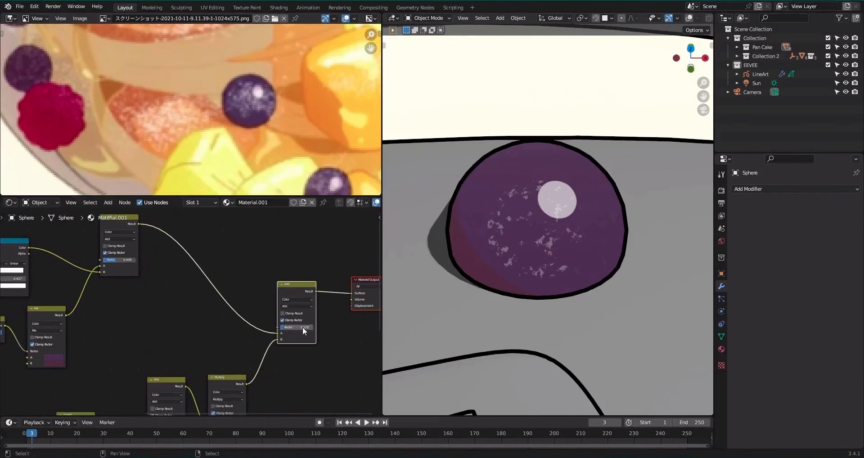
left_click_drag(304, 332, 279, 328)
Insert a Hue Saturation Value node after the Mix node with saturation 1.290 and value 0.530, and set the highlight Add node's Factor to 0.650.
left_click_drag(64, 336, 199, 322, "alt")
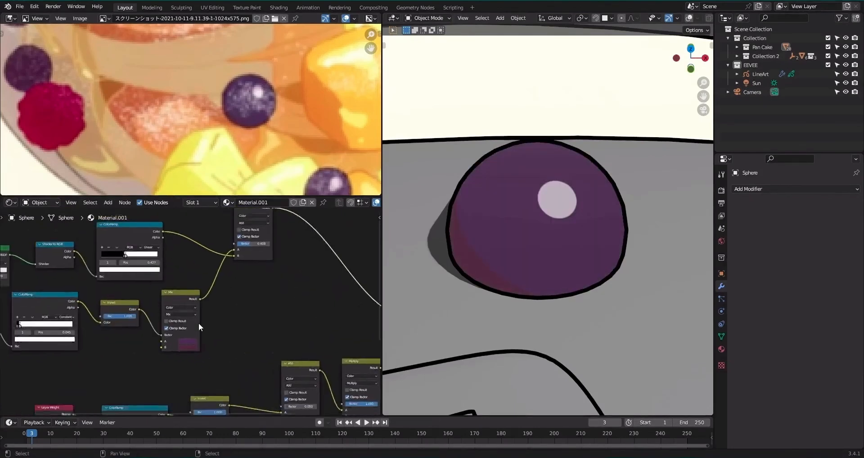
scroll(198, 323, "up", 6)
scroll(198, 324, "up", 1)
scroll(242, 292, "down", 1)
key("shift+a")
type("shue")
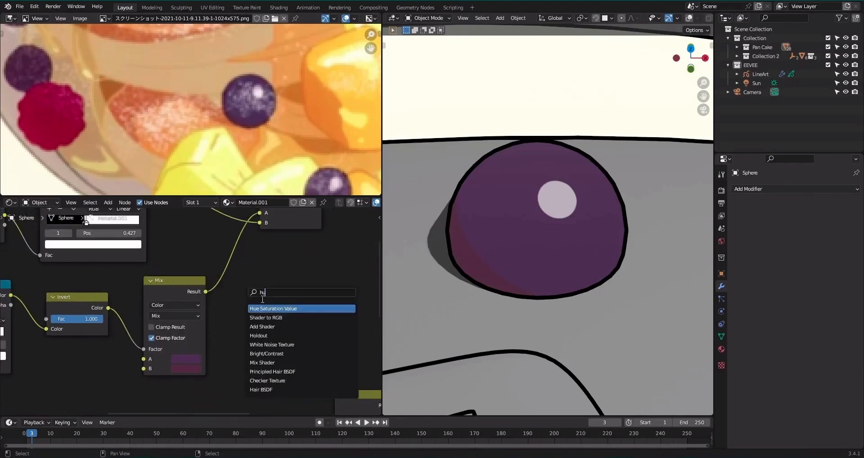
key("Return")
left_click(280, 284)
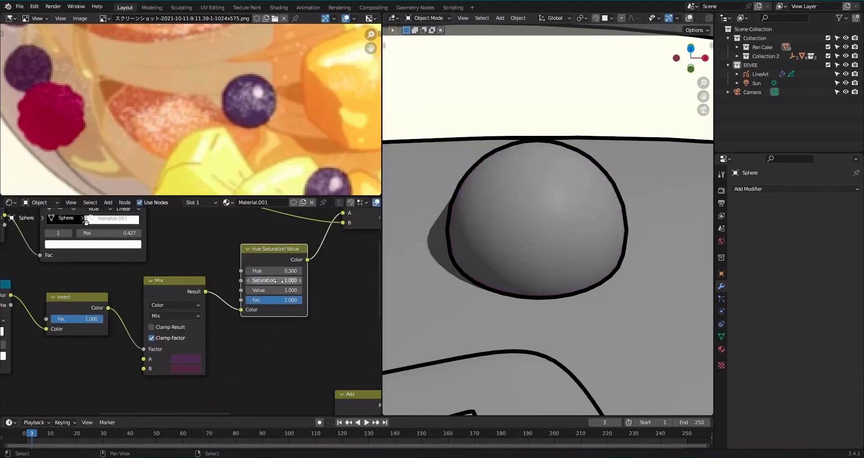
left_click_drag(277, 280, 299, 265)
scroll(242, 289, "down", 2)
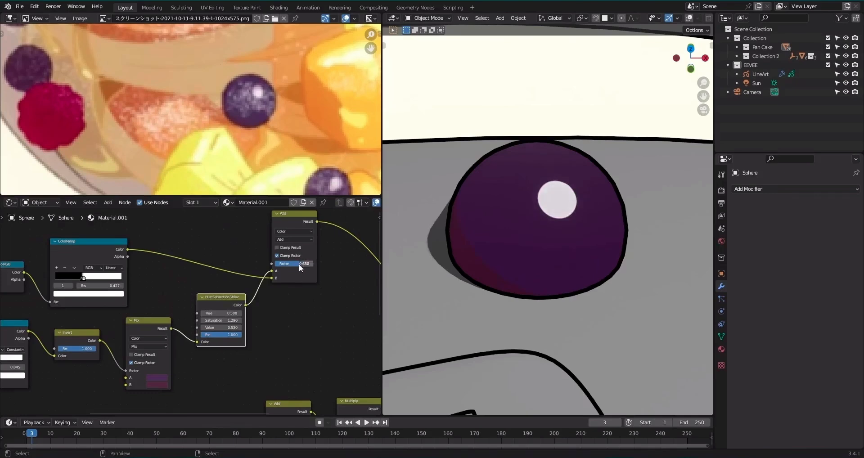
Adjust the highlight ColorRamp's stops to soften the edge of the blueberry's round highlight.
middle_click_drag(74, 278, 198, 284)
scroll(229, 258, "up", 5)
left_click_drag(231, 262, 248, 271)
Set the final Add node's Factor to 0.375 and save the file.
scroll(312, 348, "down", 2)
left_click_drag(311, 349, 167, 261, "alt")
left_click_drag(293, 273, 200, 330, "alt")
left_click_drag(318, 264, 332, 264)
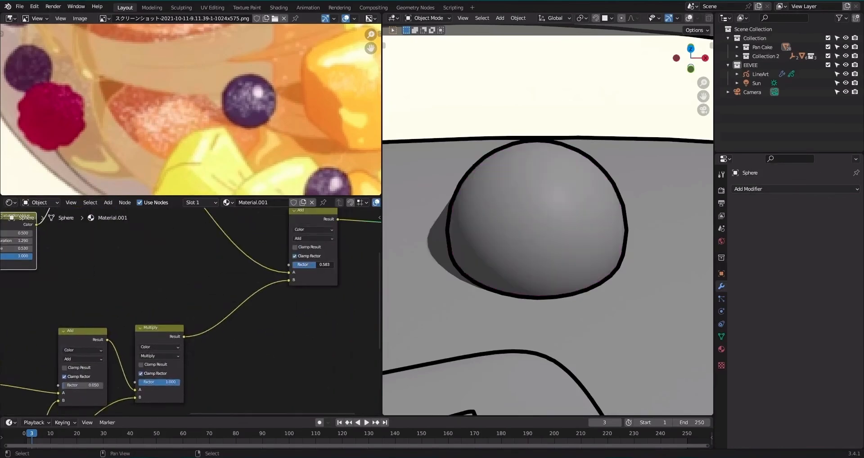
left_click_drag(324, 265, 321, 264)
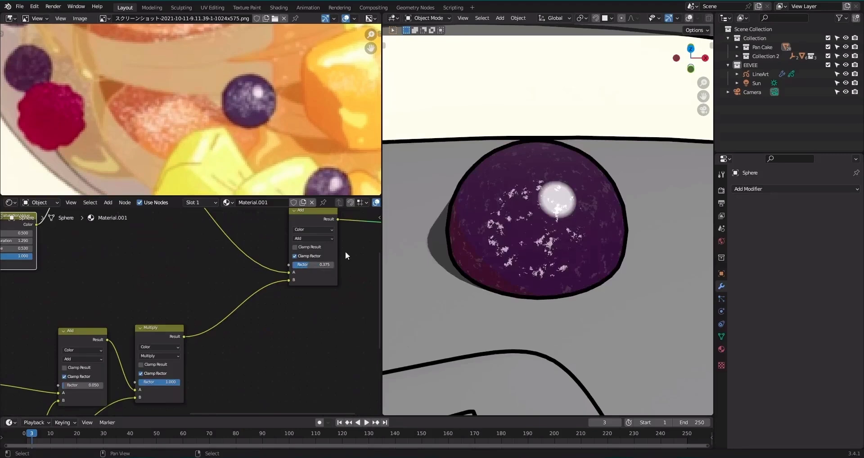
scroll(588, 221, "down", 12)
key("ctrl+s")
Link the finished blueberry's material to the six other berry spheres around the pancakes and save the file.
left_click_drag(571, 277, 560, 222, "alt+shift")
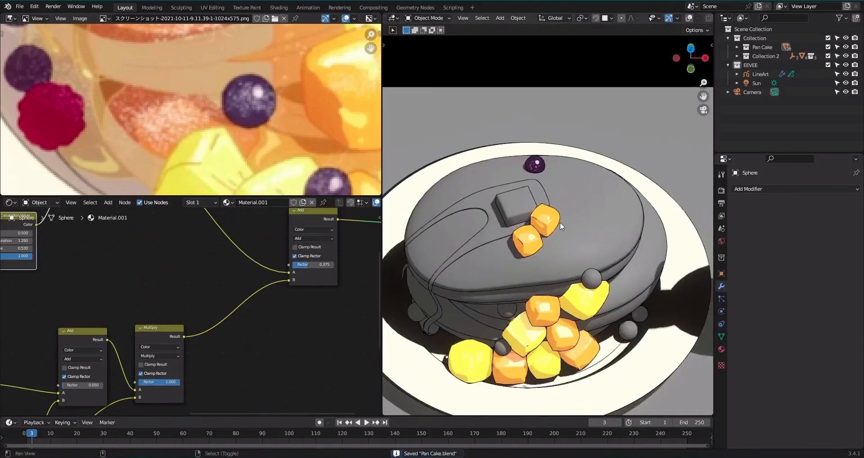
scroll(561, 225, "up", 1)
right_click(601, 290)
key("alt+shift+z")
left_click_drag(636, 318, 615, 262, "alt+shift")
right_click(619, 297, "shift")
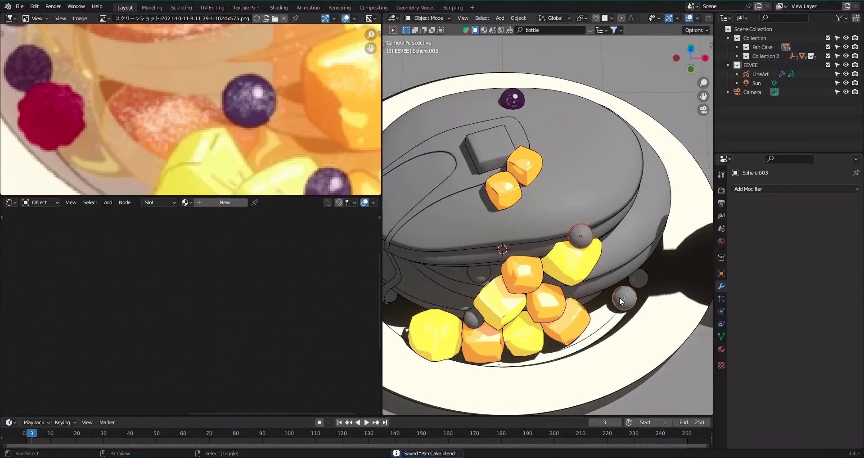
right_click(635, 277, "shift")
left_click_drag(468, 298, 538, 275, "alt+shift")
right_click(545, 293, "shift")
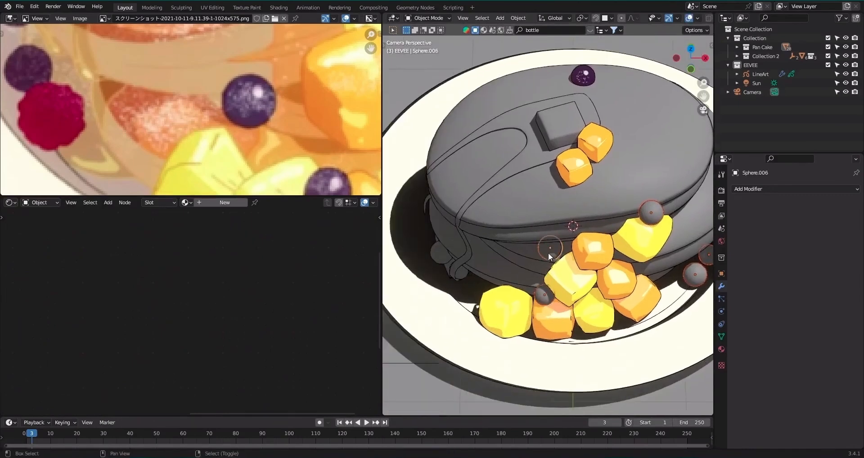
right_click(583, 87, "shift")
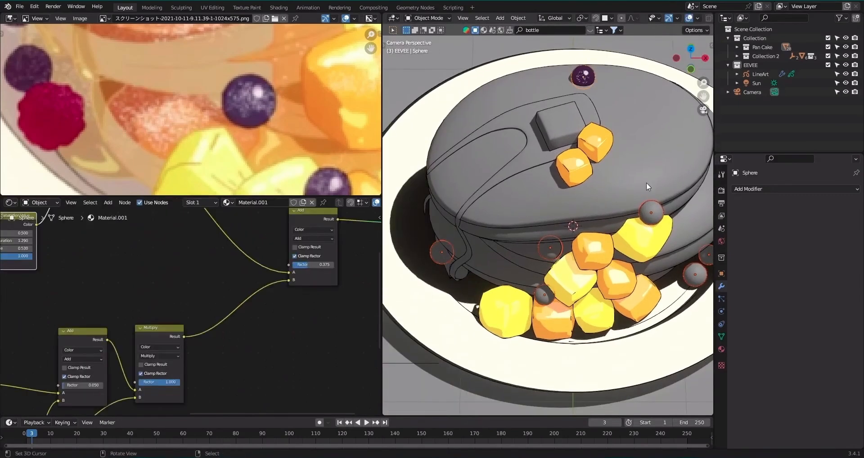
key("ctrl+l")
left_click(620, 204)
key("alt+a")
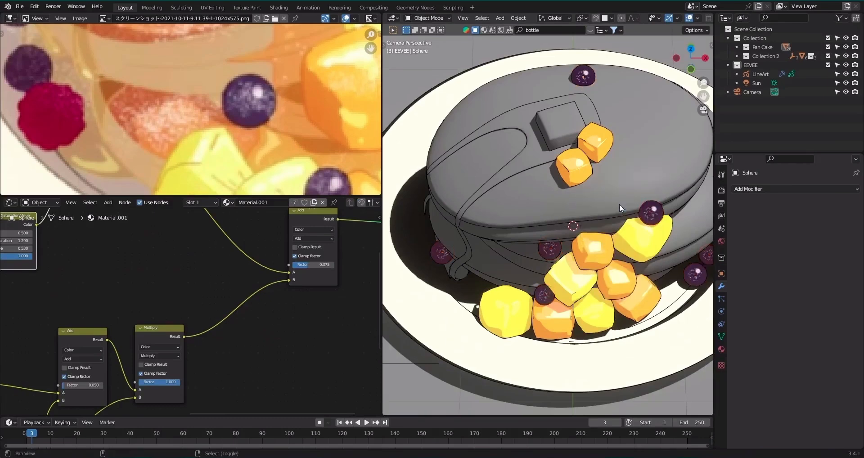
left_click_drag(623, 201, 568, 216, "alt+shift")
key("ctrl+s")
Copy the shader nodes from the material of the orange fruit cube nearest the butter block.
scroll(565, 212, "up", 4)
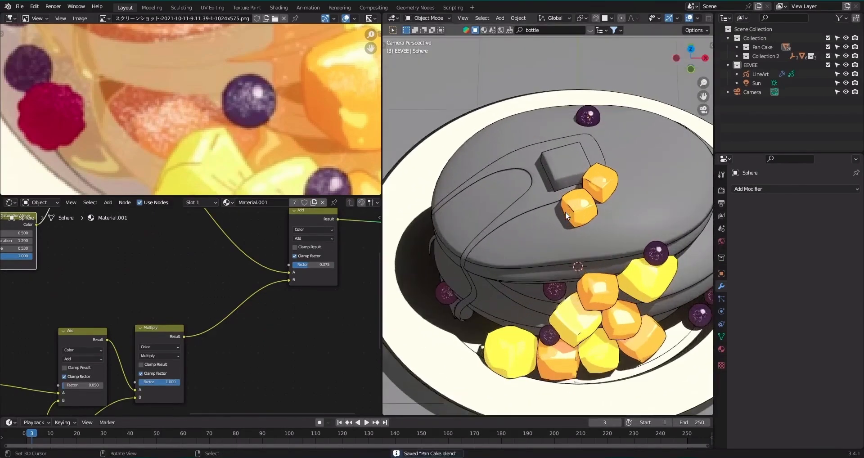
middle_click_drag(577, 221, 487, 283)
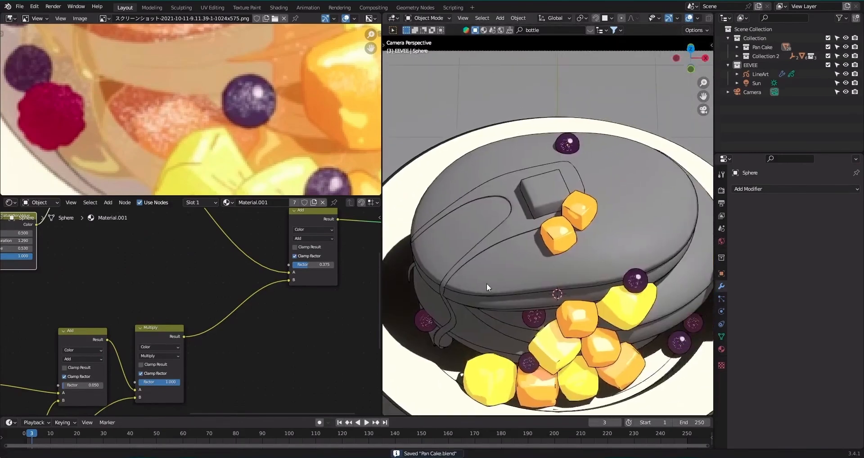
right_click(546, 196)
scroll(225, 109, "down", 3)
middle_click_drag(245, 50, 215, 148)
scroll(247, 108, "down", 1)
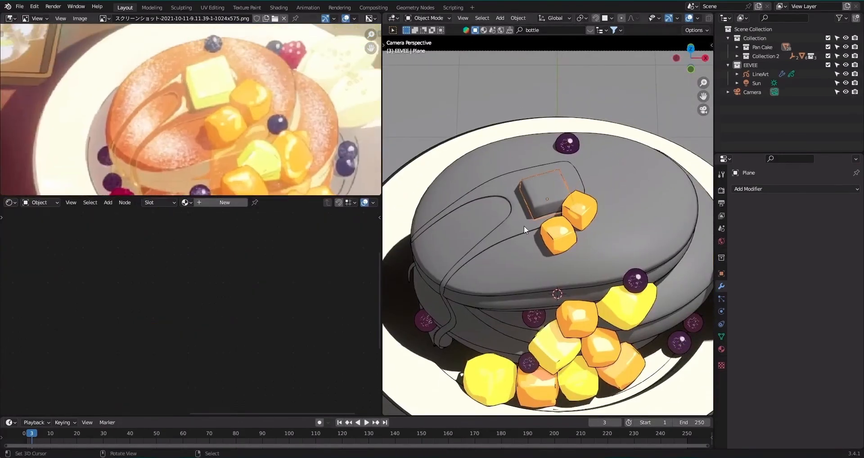
right_click(558, 235)
key("w")
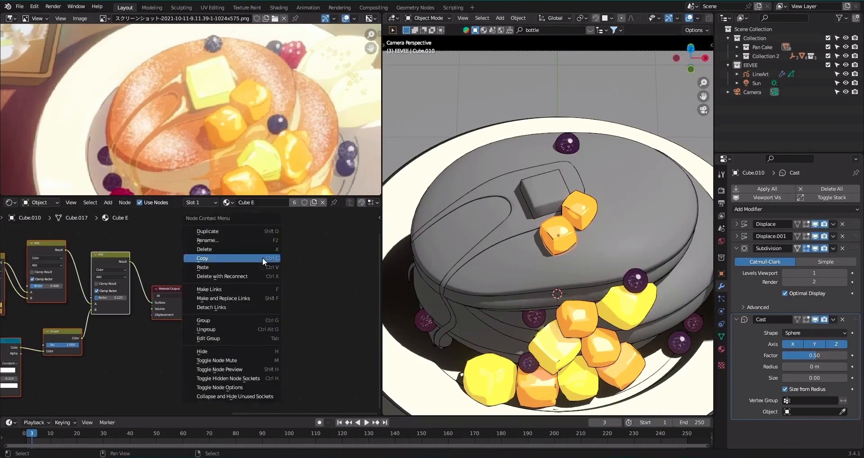
left_click(263, 258)
Create a new material on the butter block and paste the copied shader nodes into it.
right_click(545, 199)
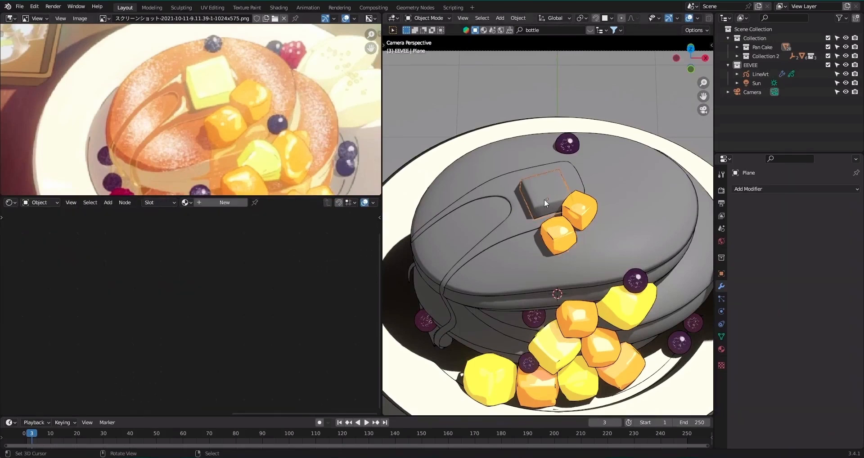
left_click(226, 204)
key("ctrl+v")
left_click_drag(201, 282, 322, 275, "alt")
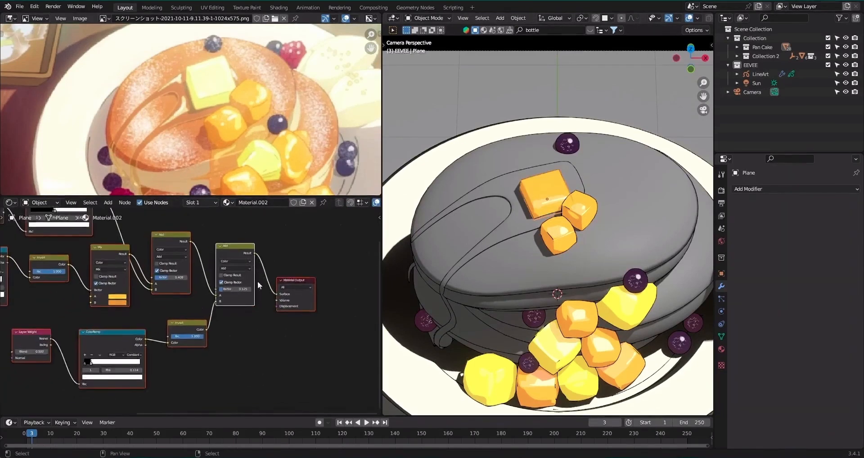
Set the butter Mix node's A color to the pale yellow sampled from the butter's top in the reference image.
scroll(270, 284, "up", 2)
left_click_drag(167, 274, 216, 301, "alt")
scroll(247, 111, "up", 3)
scroll(250, 115, "up", 3)
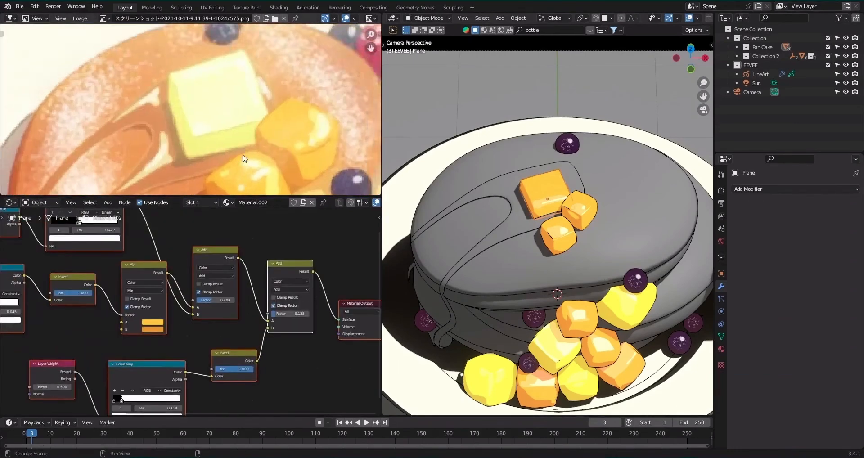
left_click(155, 323)
left_click(198, 293)
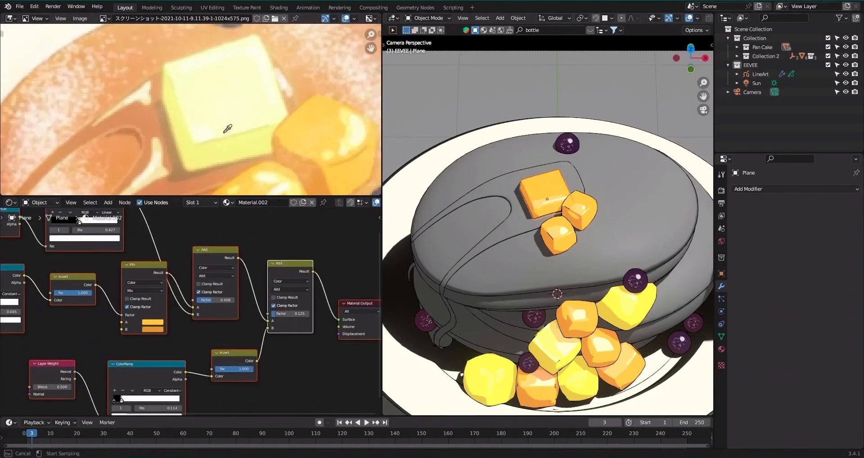
left_click(226, 107)
scroll(573, 207, "up", 2)
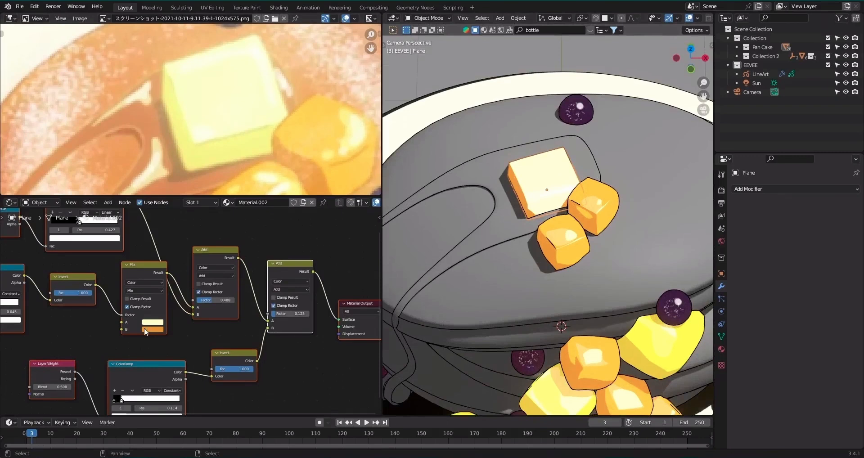
Set the butter Mix node's B color to the deeper yellow sampled from the butter's side in the reference, and save the file.
left_click(145, 330)
left_click(197, 300)
left_click(202, 150)
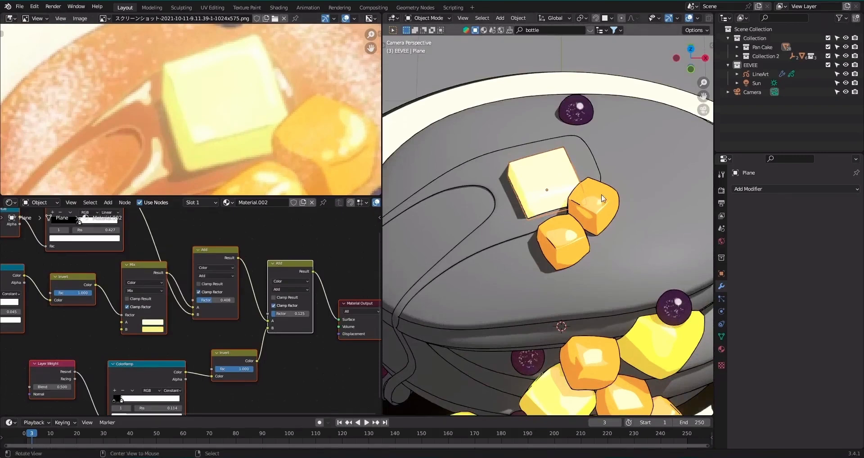
key("Home")
key("ctrl+s")
Compare the shaded butter, fruit and blueberries with the reference image at several zoom levels, saving the file.
scroll(603, 193, "up", 4)
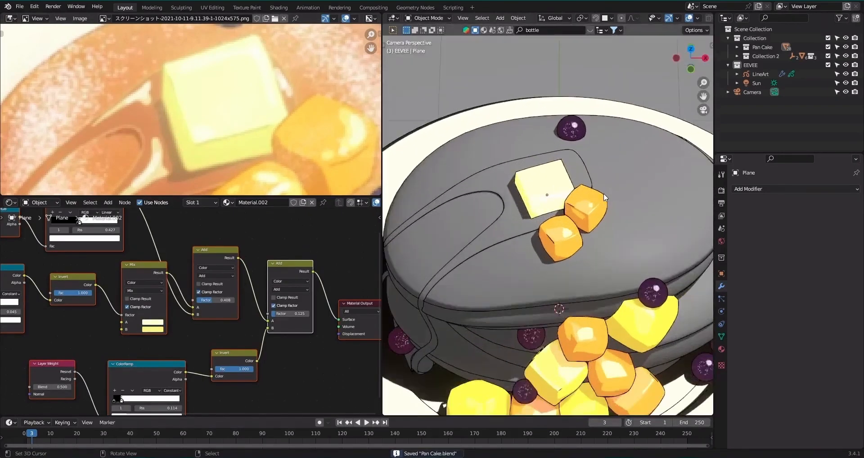
scroll(603, 193, "down", 2)
scroll(604, 194, "up", 1)
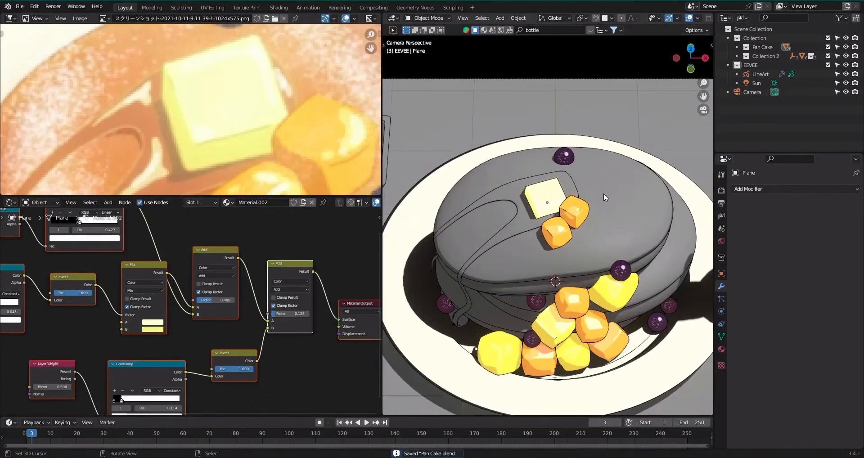
scroll(233, 160, "down", 3)
scroll(253, 143, "down", 3)
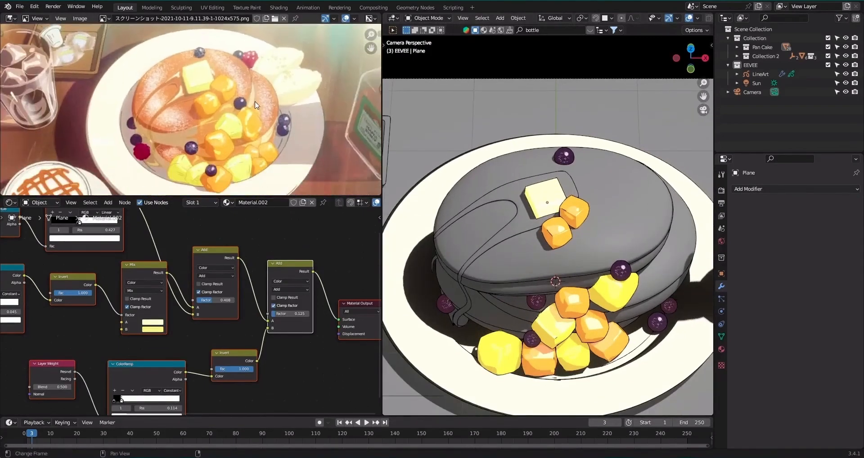
scroll(193, 137, "up", 2)
scroll(510, 127, "up", 1)
scroll(509, 127, "up", 2)
key("ctrl+s")
scroll(510, 128, "up", 1)
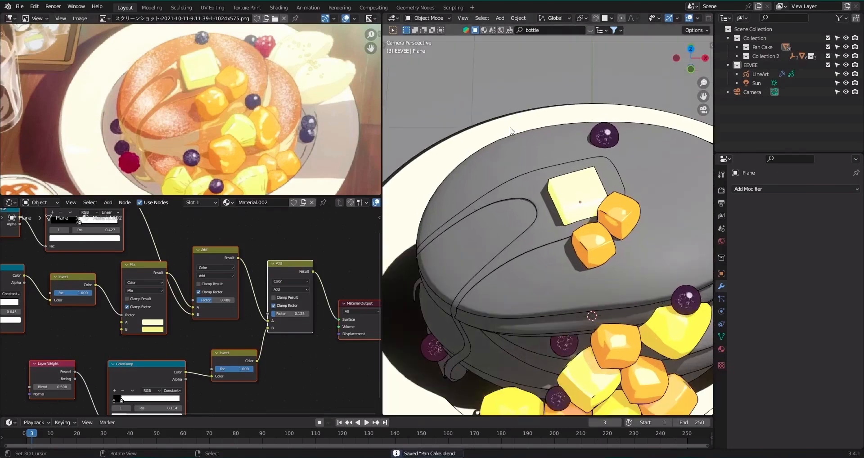
scroll(511, 128, "down", 3)
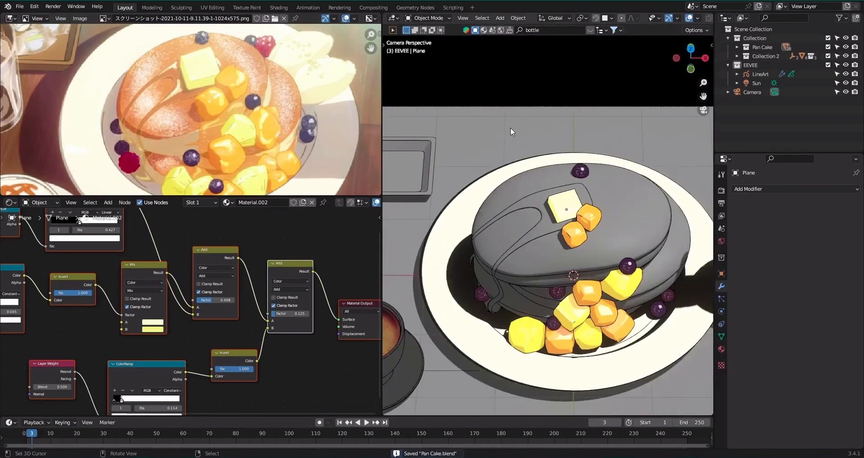
scroll(536, 213, "up", 1)
Create a new material on the upper pancake and replace its default nodes with the copied fruit shader nodes.
left_click(533, 248)
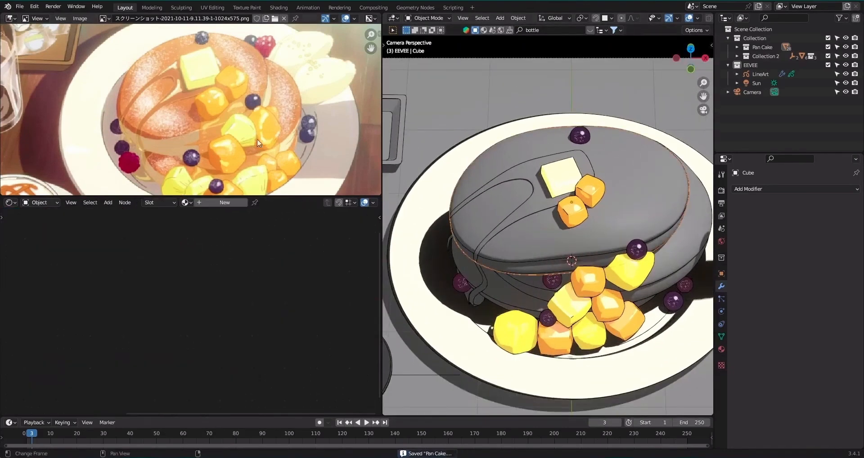
left_click(233, 204)
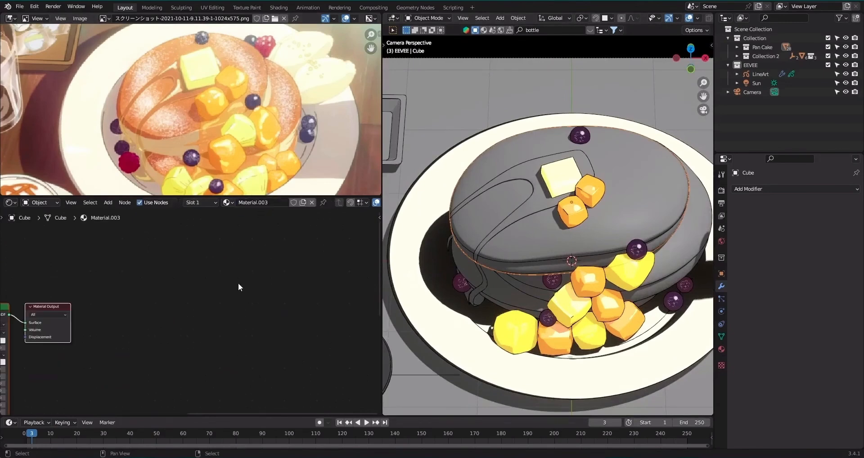
key("x")
key("ctrl+v")
scroll(238, 283, "down", 1)
scroll(239, 284, "down", 1)
scroll(238, 283, "up", 4)
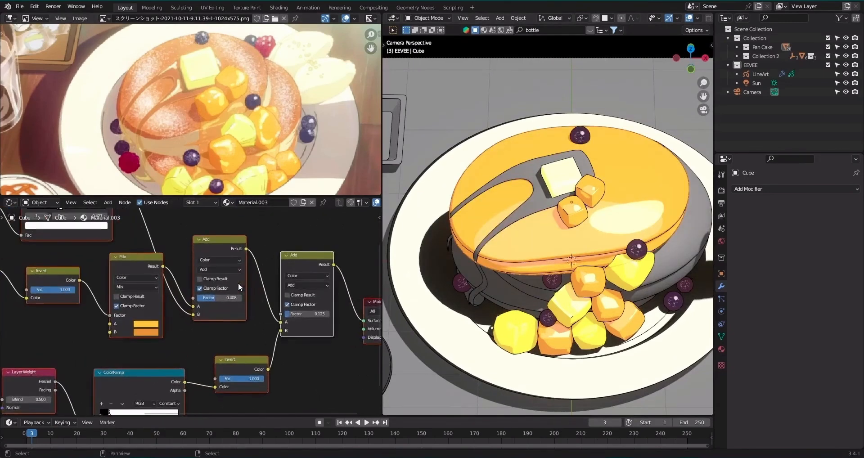
scroll(239, 283, "down", 4)
Set the pancake Mix node's A color to the orange sampled from the pancake's top in the reference image.
left_click_drag(163, 301, 215, 304, "alt")
scroll(215, 308, "up", 1)
left_click(217, 328)
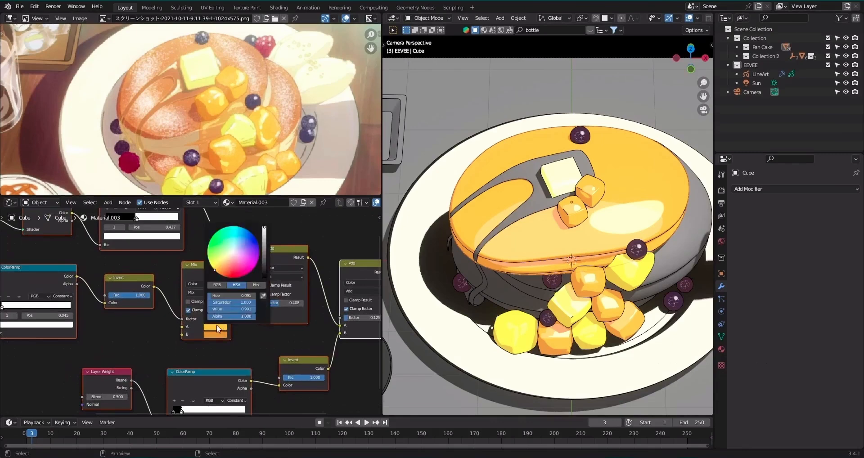
left_click(263, 296)
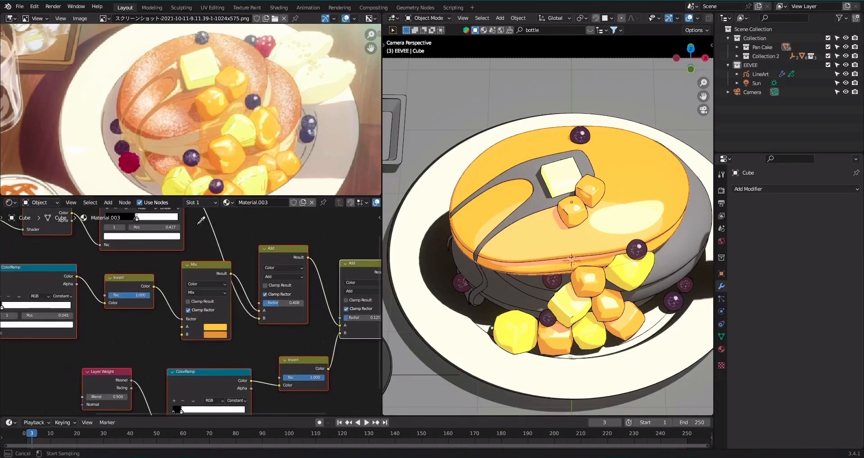
left_click(189, 98)
Set the pancake Mix node's B color to the darker orange-brown sampled near the pancake's lower edge in the reference.
scroll(236, 109, "up", 4)
middle_click_drag(239, 152, 243, 122)
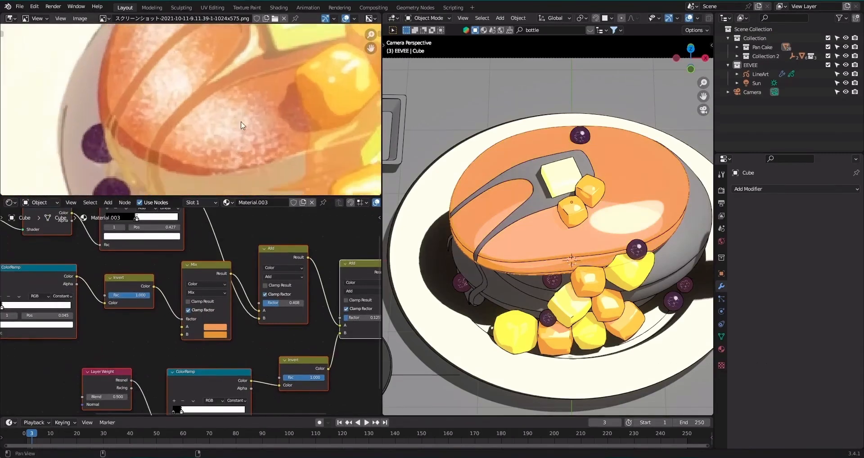
left_click(218, 334)
left_click(266, 301)
left_click(170, 165)
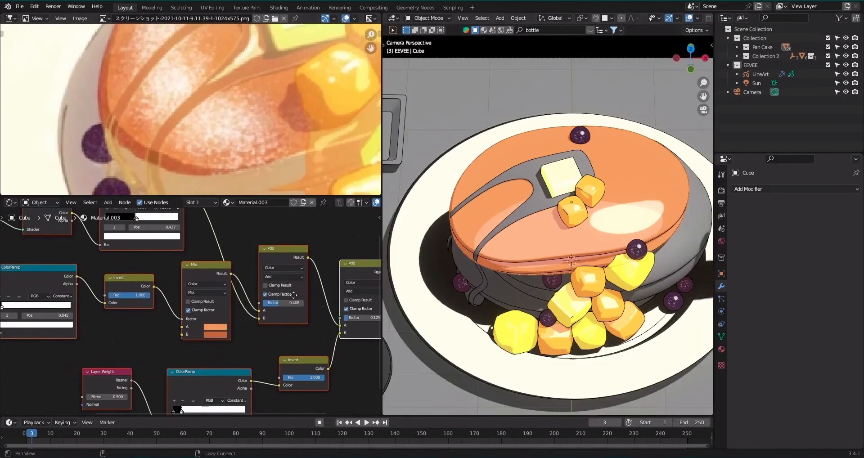
Reposition the highlight Add node, set its Factor to 0.400, and set the final Add node's Factor to 0.000.
middle_click_drag(293, 295, 255, 286)
middle_click_drag(240, 243, 250, 284)
left_click(249, 284)
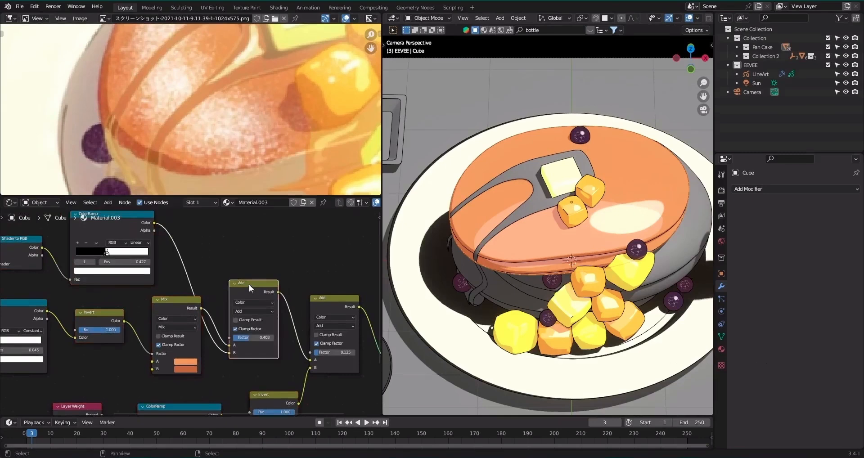
left_click_drag(249, 285, 258, 230)
middle_click_drag(192, 243, 203, 273)
left_click_drag(291, 312, 284, 312)
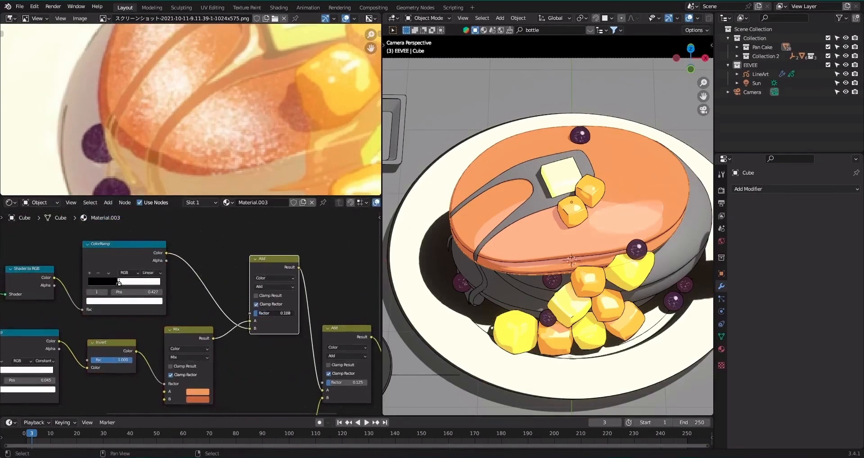
middle_click_drag(290, 350, 253, 293)
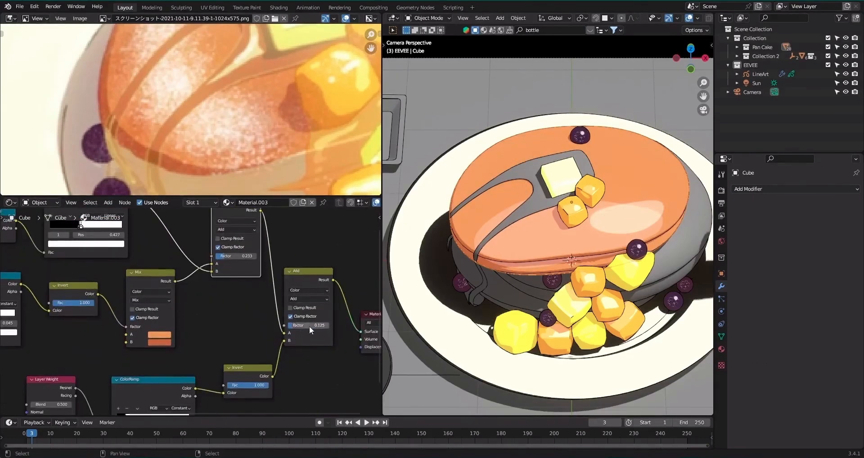
middle_click_drag(227, 262, 236, 277)
left_click_drag(236, 272, 247, 272)
Copy the Noise Texture, its ColorRamp, and the connected Add and Multiply nodes from the blueberry's material.
scroll(526, 267, "down", 2)
scroll(526, 267, "up", 2)
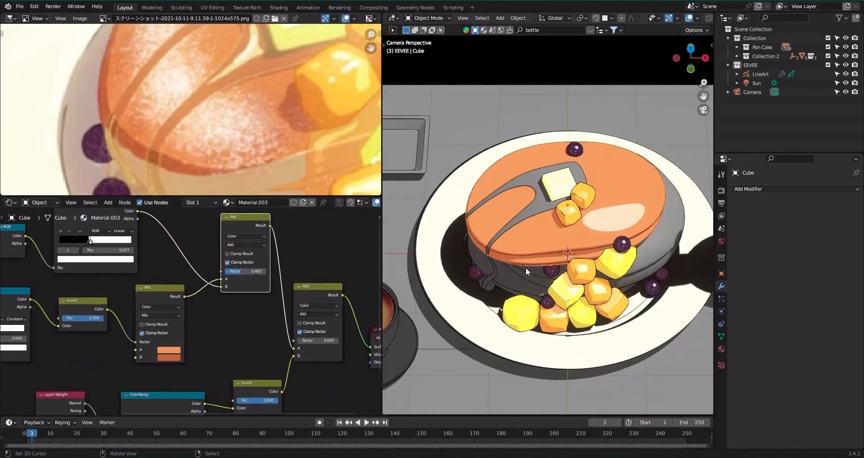
left_click(648, 292)
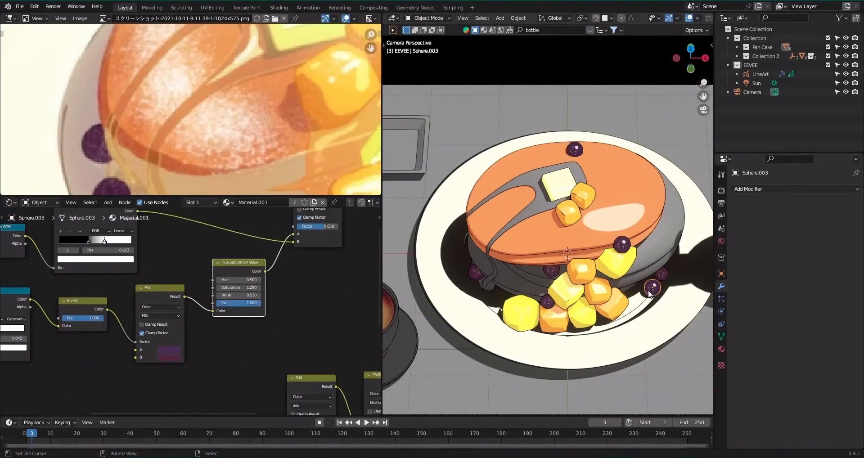
scroll(206, 308, "down", 8)
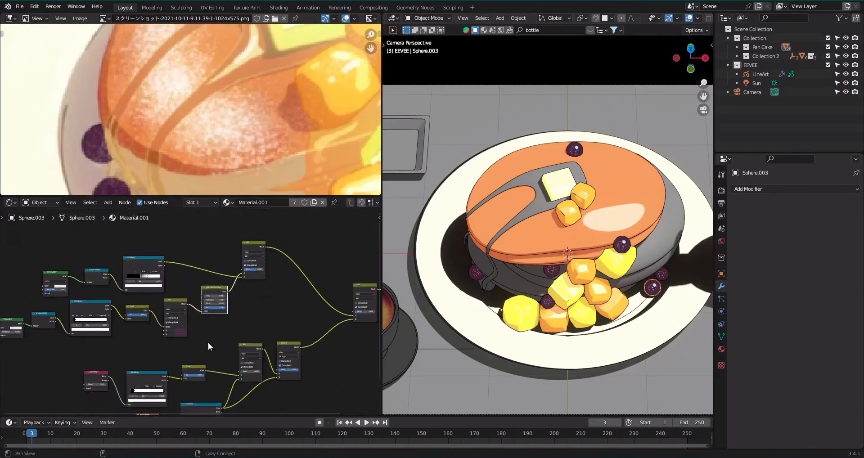
middle_click_drag(208, 342, 213, 270)
left_click_drag(112, 349, 226, 377)
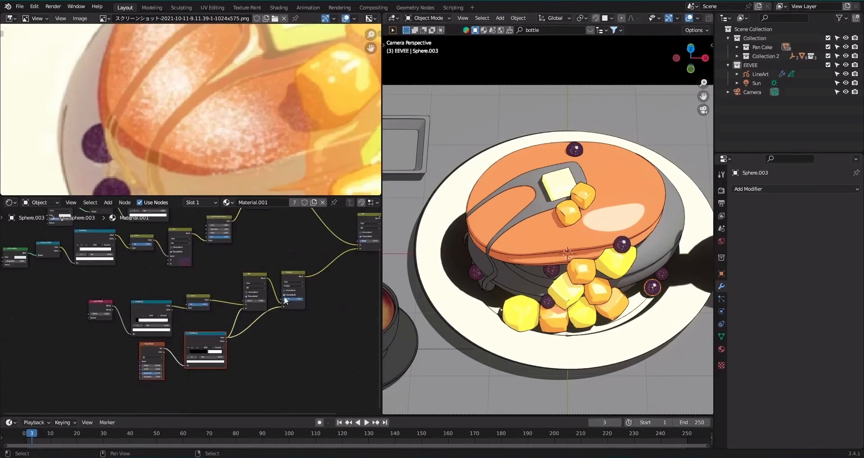
left_click(291, 274, "shift")
left_click(249, 277, "shift")
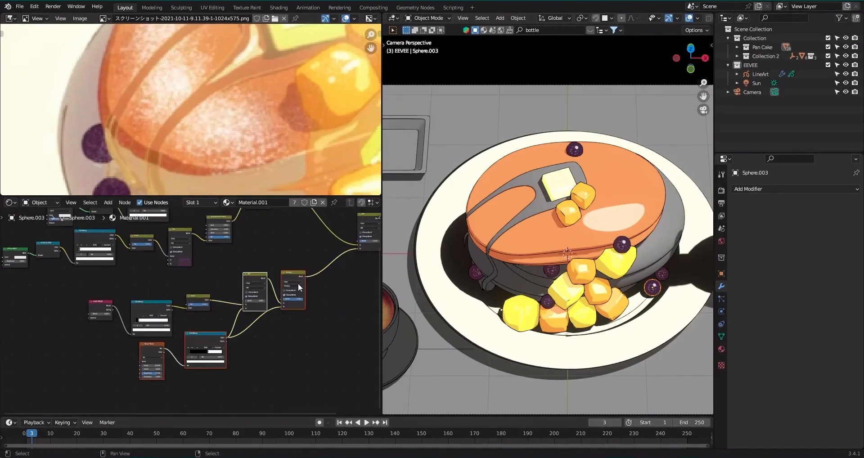
right_click(300, 282)
key("Escape")
Paste the copied noise nodes into the upper pancake's material and place them below the existing node tree.
right_click(521, 167)
scroll(180, 279, "down", 3)
key("ctrl+v")
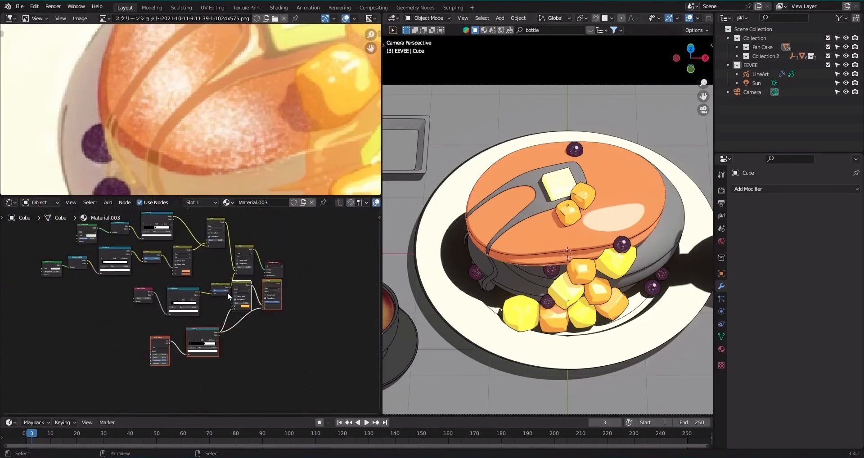
key("g")
left_click(286, 315)
Move the Layer Weight, ColorRamp and Invert nodes down beside the pasted Add and Multiply nodes.
scroll(286, 313, "up", 3)
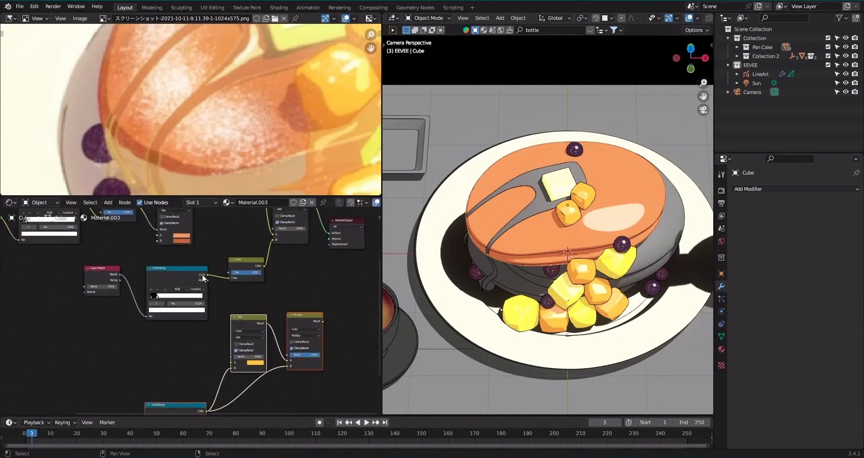
left_click_drag(208, 275, 232, 362)
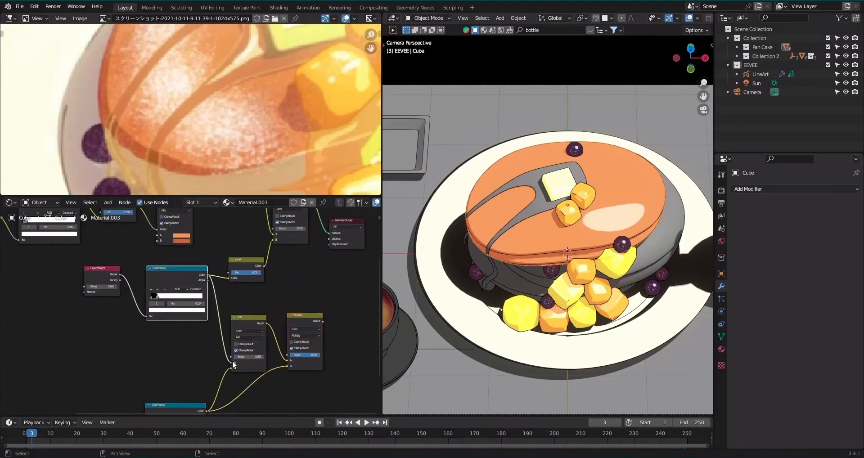
key("ctrl+z")
left_click_drag(49, 258, 240, 316)
key("g")
left_click(141, 340)
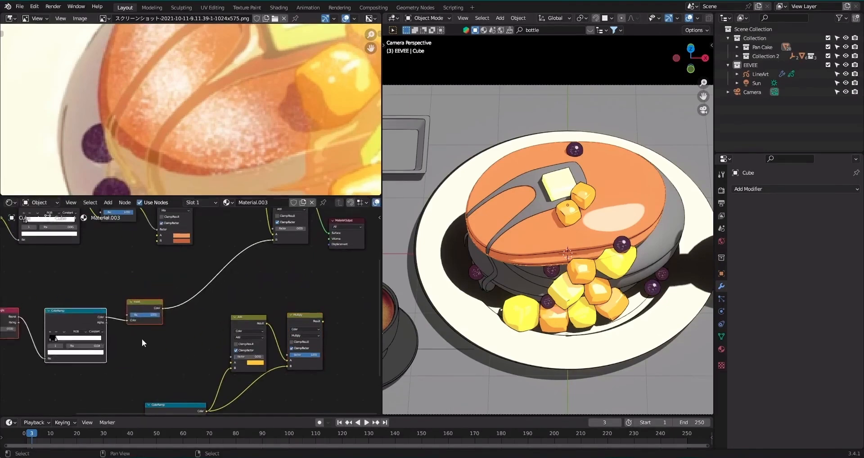
Connect the Invert node's color output to the pasted Add node's A input and move Add and Multiply beside Invert.
scroll(147, 331, "up", 1)
left_click_drag(161, 309, 185, 331)
left_click_drag(240, 364, 237, 365)
left_click_drag(262, 300, 324, 352)
key("g")
left_click(261, 337)
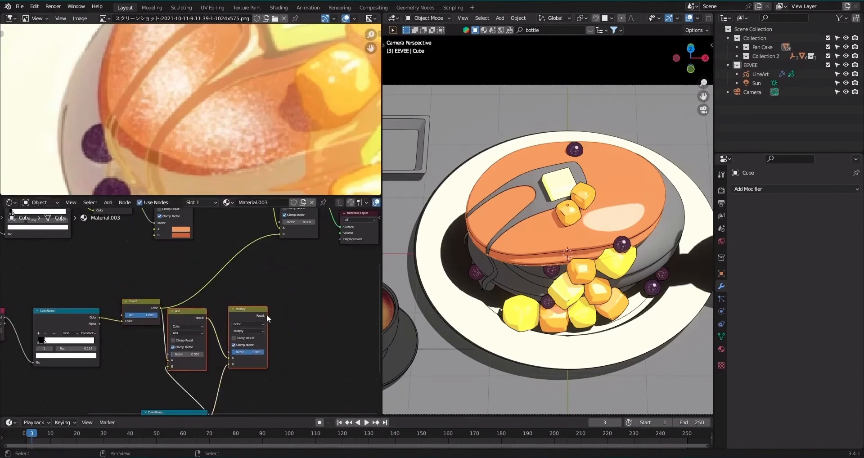
Connect the Multiply result to the final Add node's B input and tidy the layout of the noise nodes.
left_click_drag(267, 316, 279, 234)
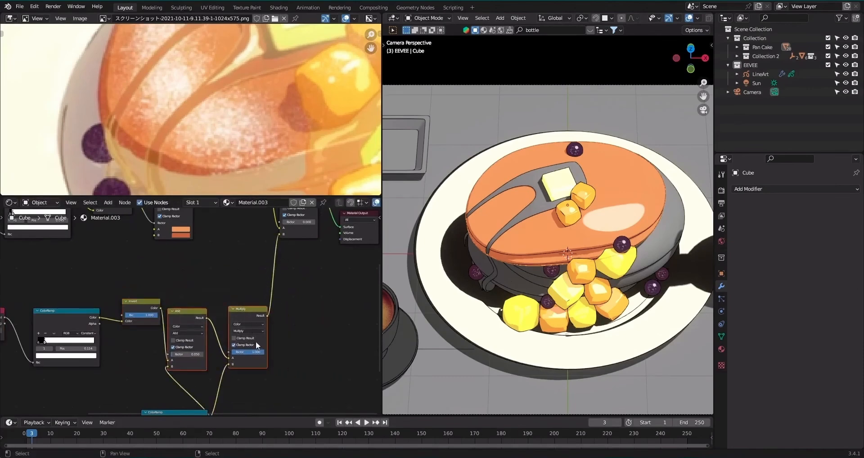
key("g")
left_click(278, 321)
scroll(278, 320, "down", 1)
left_click_drag(212, 337, 247, 281, "alt")
left_click_drag(123, 334, 240, 380)
key("g")
left_click(201, 367)
left_click_drag(282, 291, 259, 320, "alt")
scroll(258, 319, "up", 2)
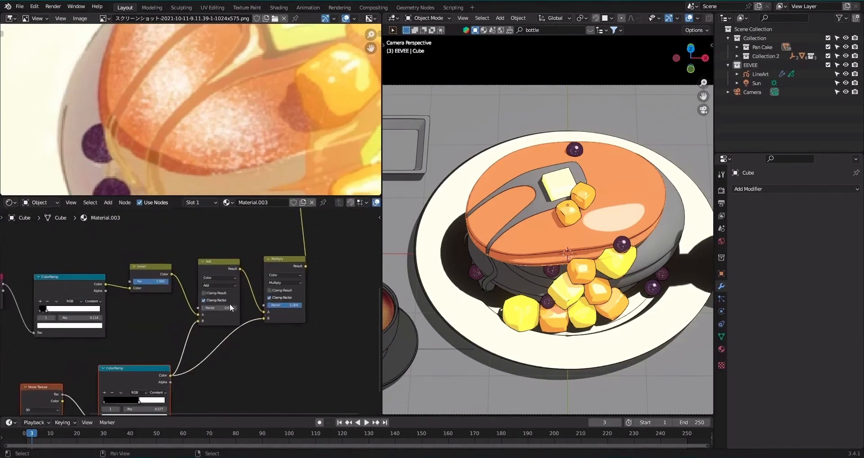
Raise the final Add node's Factor to about 0.28 and increase the Factor of the Add node before Multiply.
left_click_drag(309, 217, 260, 314, "alt")
left_click_drag(268, 277, 278, 277)
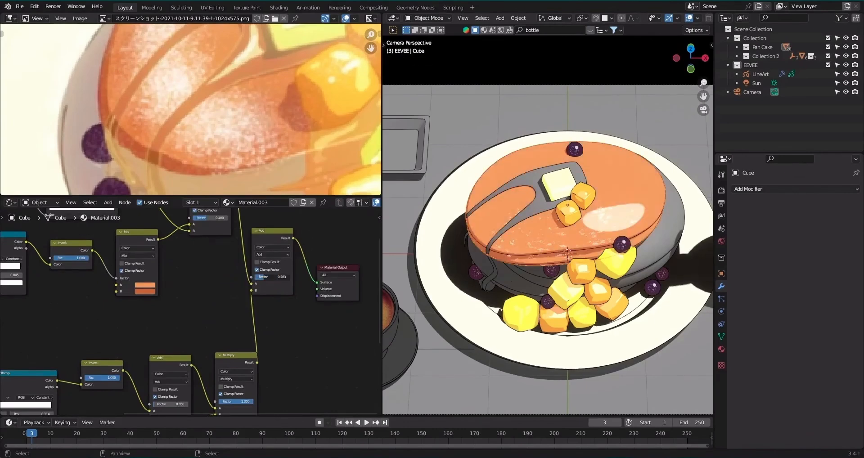
scroll(573, 292, "up", 3)
left_click_drag(194, 368, 244, 286, "alt")
scroll(248, 276, "up", 2)
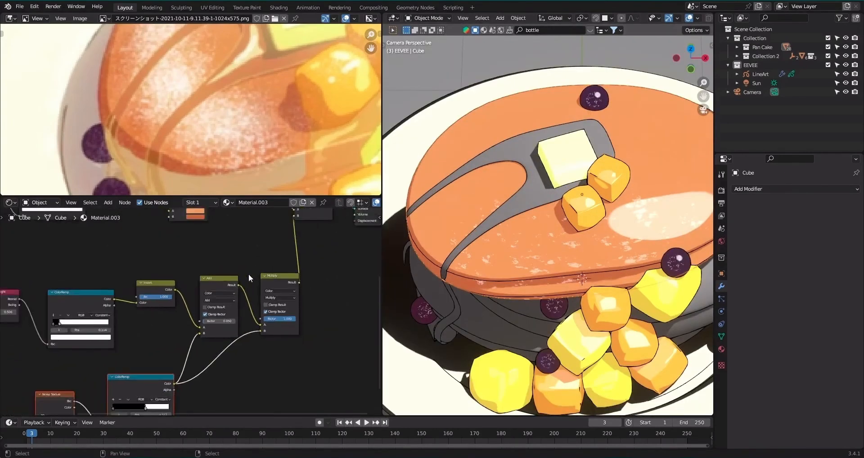
left_click_drag(226, 324, 233, 323)
Set the Noise Texture to Scale 7.100, Detail about 9.5 and higher Roughness, with its ColorRamp's white stop at 0.518.
middle_click_drag(61, 408, 184, 260)
mouse_move(252, 293)
left_mouse_down()
mouse_move(236, 292)
mouse_move(252, 292)
left_mouse_up()
scroll(110, 324, "up", 1)
mouse_move(111, 325)
left_mouse_down()
mouse_move(148, 324)
mouse_move(122, 325)
left_mouse_up()
mouse_move(268, 292)
left_mouse_down()
mouse_move(252, 290)
mouse_move(259, 293)
left_mouse_up()
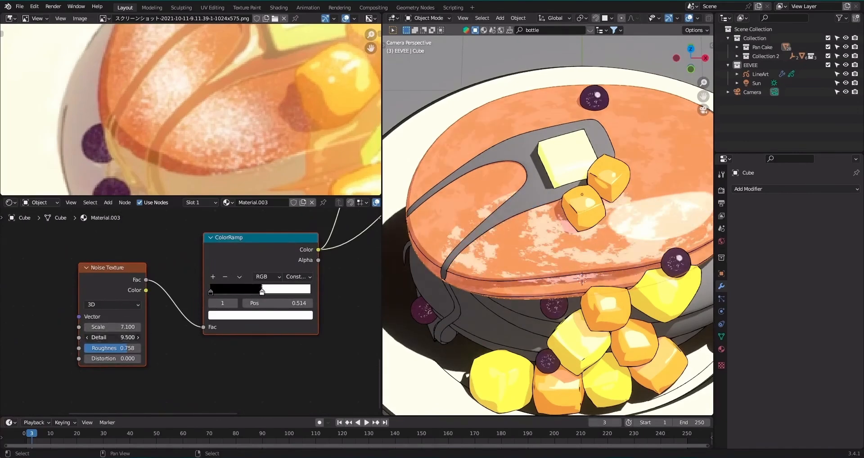
left_click_drag(115, 350, 144, 350)
left_click_drag(269, 294, 263, 293)
Set the Factor of the Add node before Multiply to 0.250 and save the file.
scroll(263, 292, "down", 2)
middle_click_drag(278, 247, 215, 346)
scroll(286, 288, "up", 1)
mouse_move(286, 290)
left_mouse_down()
mouse_move(295, 290)
mouse_move(286, 290)
left_mouse_up()
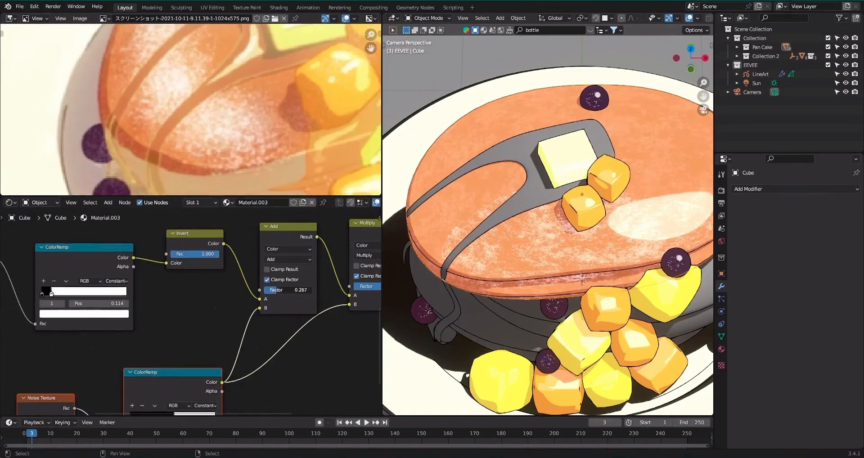
scroll(286, 290, "down", 4)
Compare the speckled pancake surface with the reference from another angle and review the material's node tree.
scroll(577, 260, "down", 5)
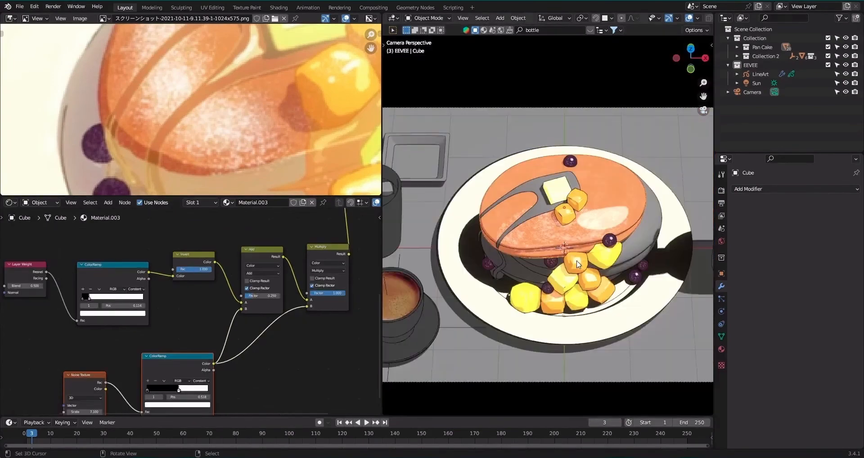
key("ctrl+s")
scroll(224, 131, "down", 4)
middle_click_drag(282, 99, 244, 127)
scroll(253, 107, "up", 2)
scroll(591, 175, "up", 1)
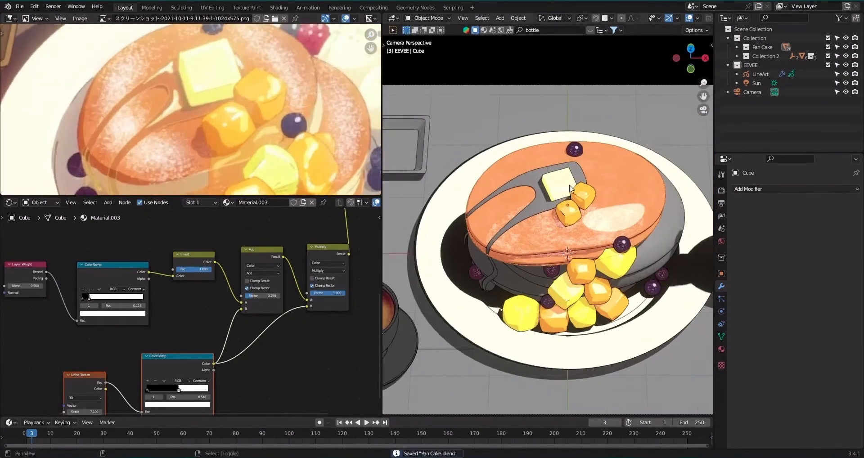
scroll(592, 201, "up", 4)
middle_click_drag(592, 175, 647, 239, "shift")
scroll(593, 225, "up", 6)
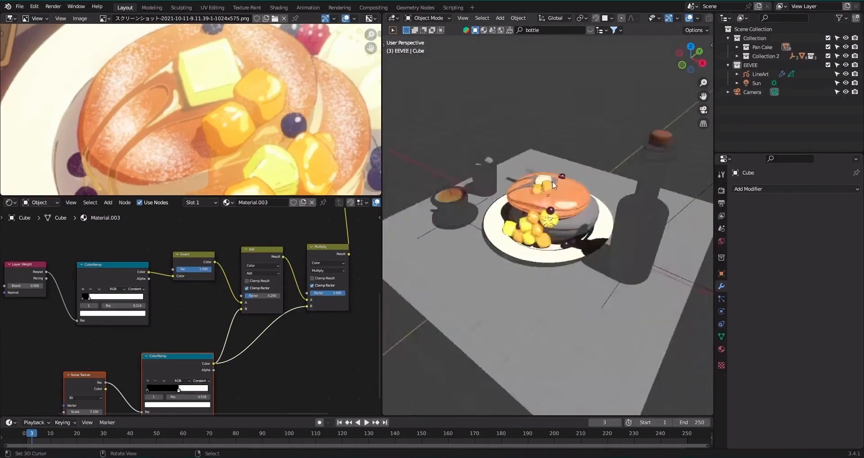
scroll(552, 181, "up", 6)
middle_click_drag(162, 256, 263, 283)
scroll(263, 284, "up", 5)
middle_click_drag(252, 223, 243, 293)
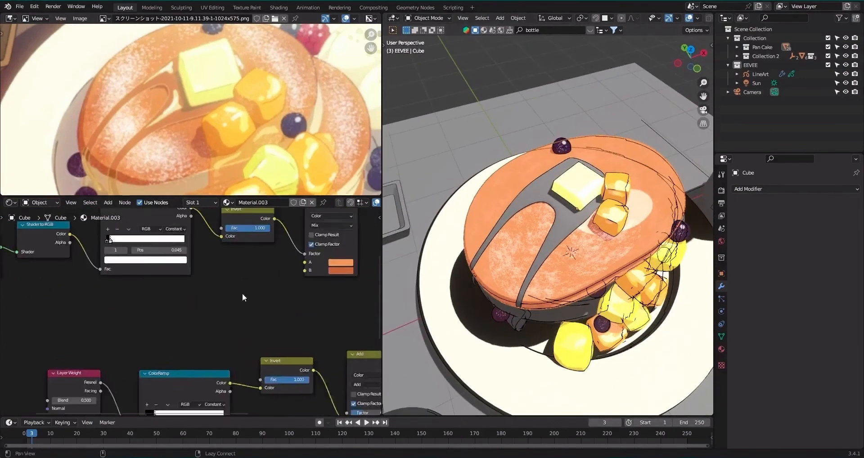
scroll(243, 293, "down", 4)
middle_click_drag(264, 245, 217, 273)
scroll(219, 276, "down", 5)
middle_click_drag(263, 315, 255, 283)
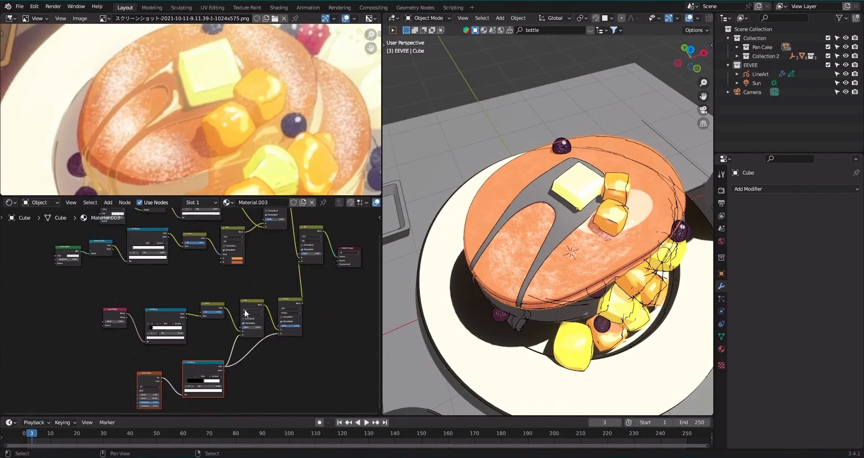
Duplicate the Noise Texture, its ColorRamp, and the Add and Multiply nodes, placing the copies above the Glossy BSDF branch.
left_click_drag(250, 290, 287, 326, "shift")
middle_click_drag(288, 326, 279, 364)
scroll(278, 364, "down", 3)
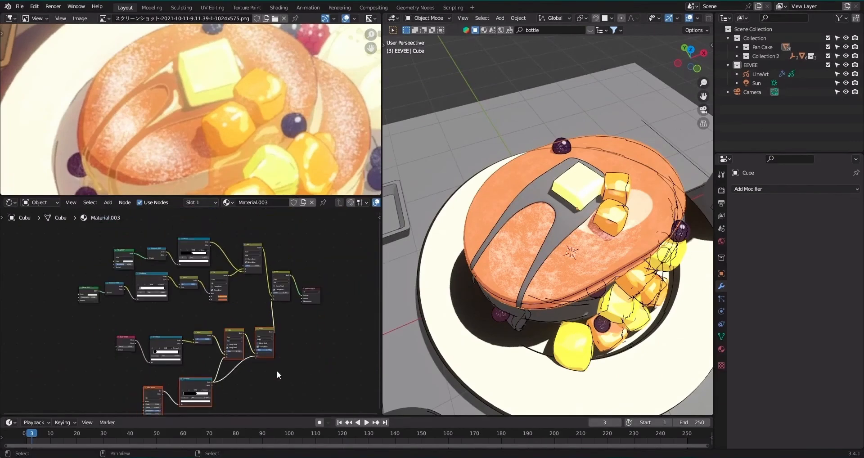
key("shift+d")
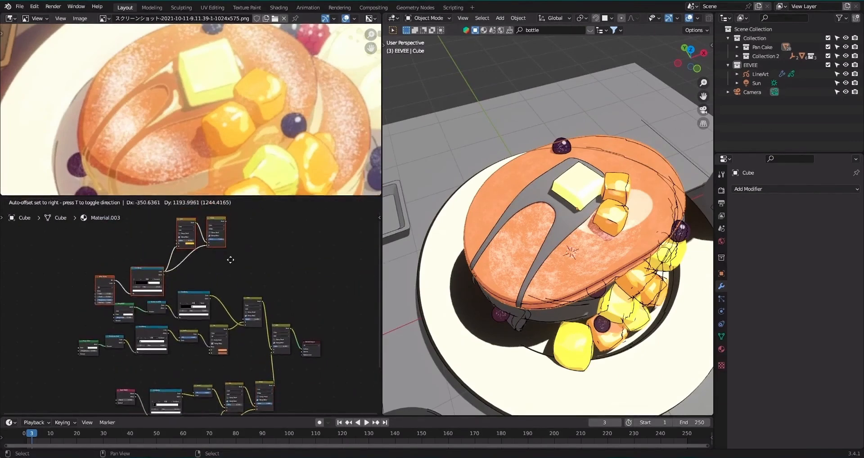
left_click(231, 262)
Route the Glossy BSDF's ColorRamp through the duplicated Add and Multiply nodes into the upper Add node's B input and preview the final Add node.
scroll(231, 265, "up", 5)
left_click_drag(231, 267, 192, 237, "alt")
left_click(265, 243, "ctrl+shift")
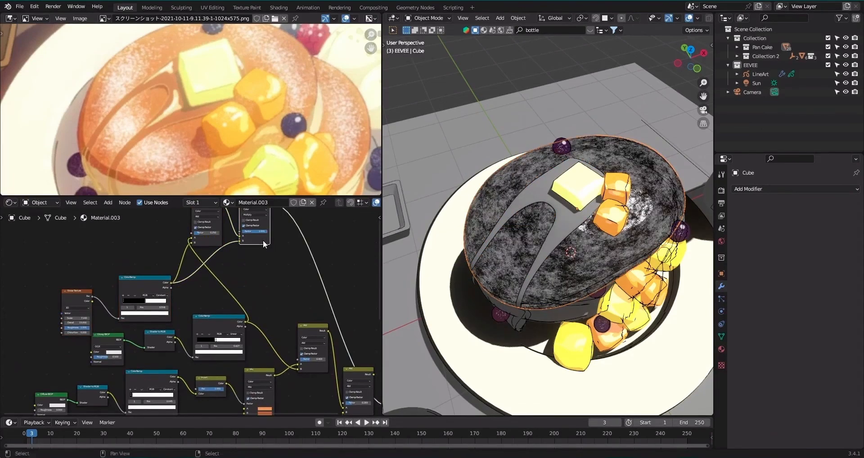
middle_click_drag(264, 245, 263, 262)
left_click_drag(270, 225, 302, 391)
middle_click_drag(303, 388, 263, 326)
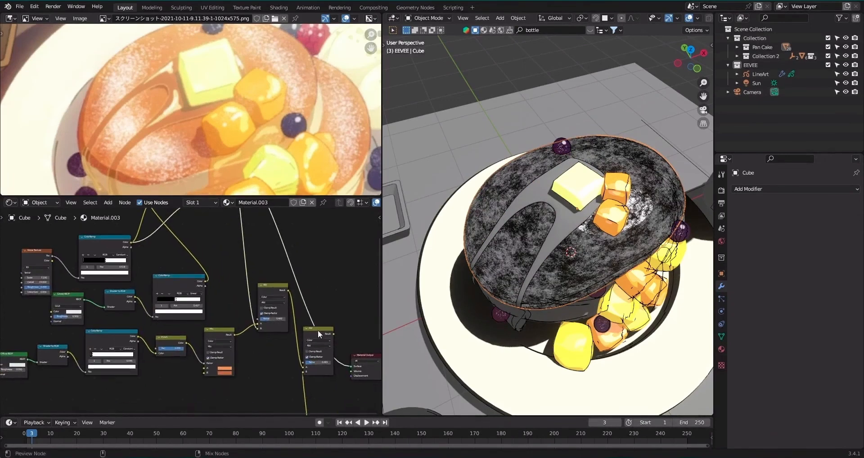
left_click(318, 331, "ctrl+shift")
middle_click_drag(172, 279, 195, 325)
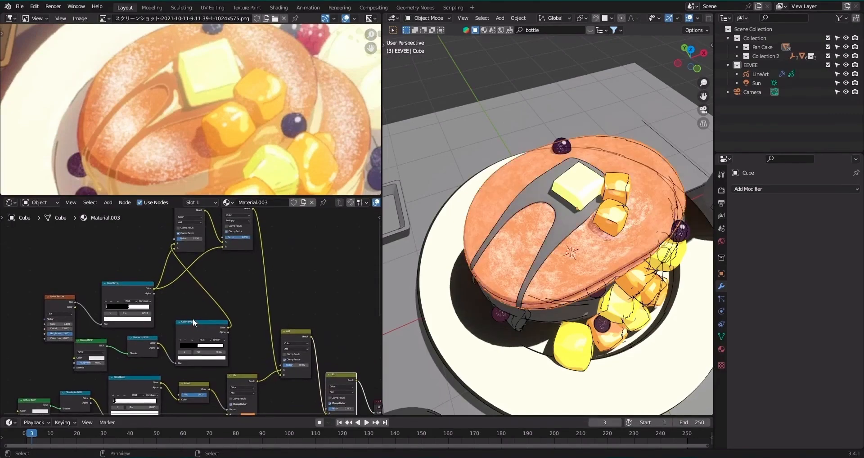
View the pancakes through the scene camera with the viewport overlays hidden.
key("KP_7")
key("KP_0")
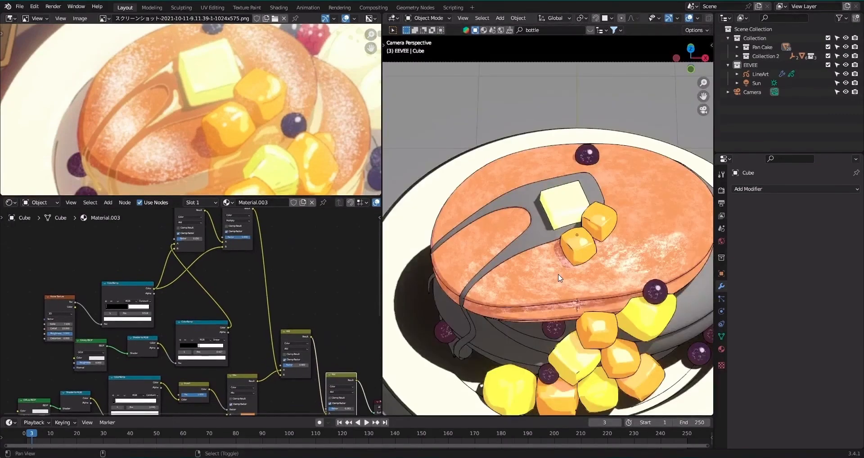
key("alt+shift+z")
scroll(558, 274, "down", 4)
scroll(558, 275, "up", 3)
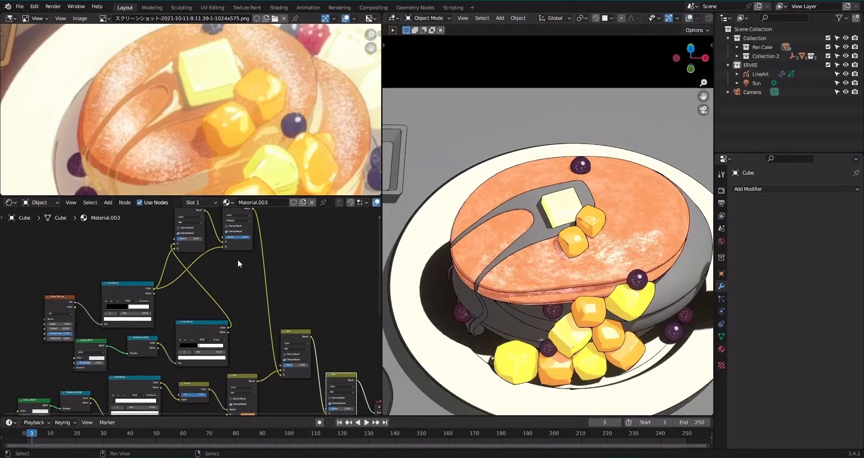
Move the white stop of the ColorRamp feeding the Invert and orange Mix nodes to 0.145.
scroll(236, 260, "up", 6)
left_click_drag(244, 306, 270, 242, "alt")
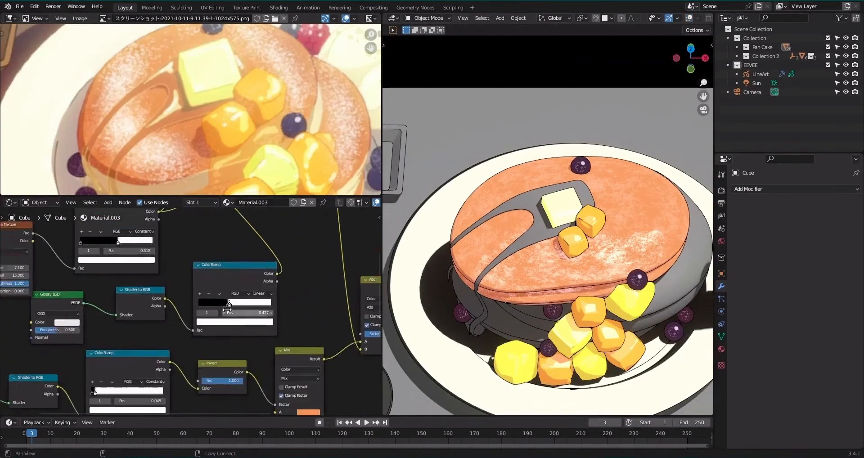
left_click_drag(281, 370, 245, 284, "alt")
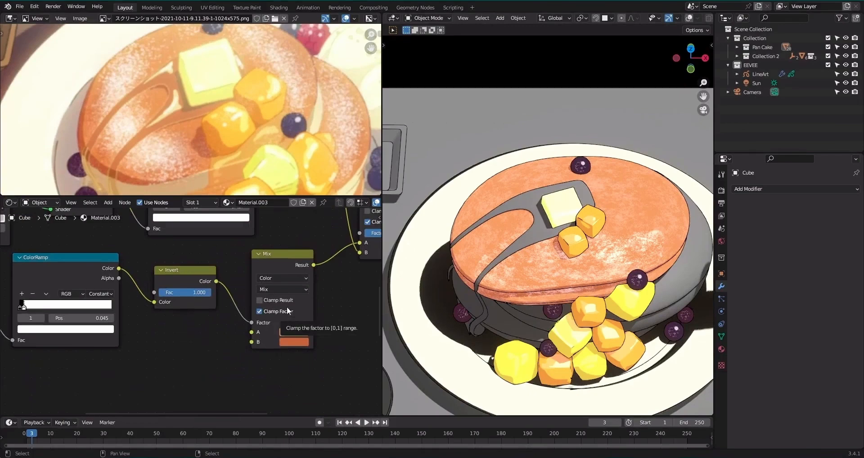
middle_click_drag(23, 319, 151, 317)
scroll(152, 317, "up", 3)
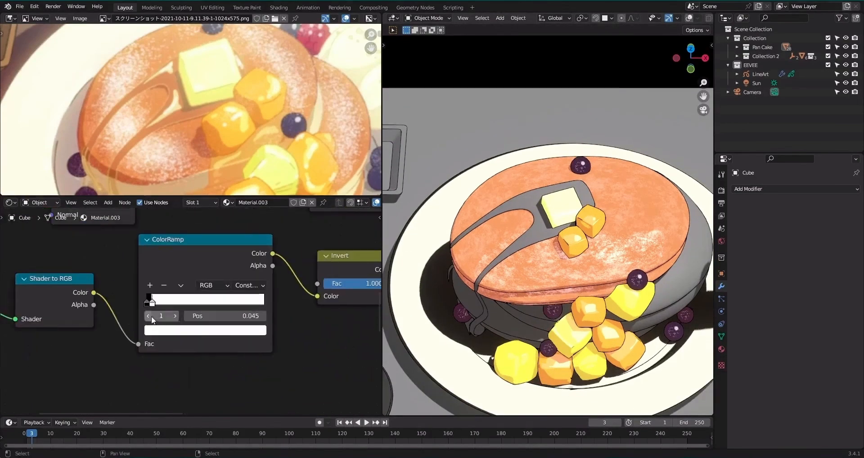
left_click_drag(153, 304, 167, 306)
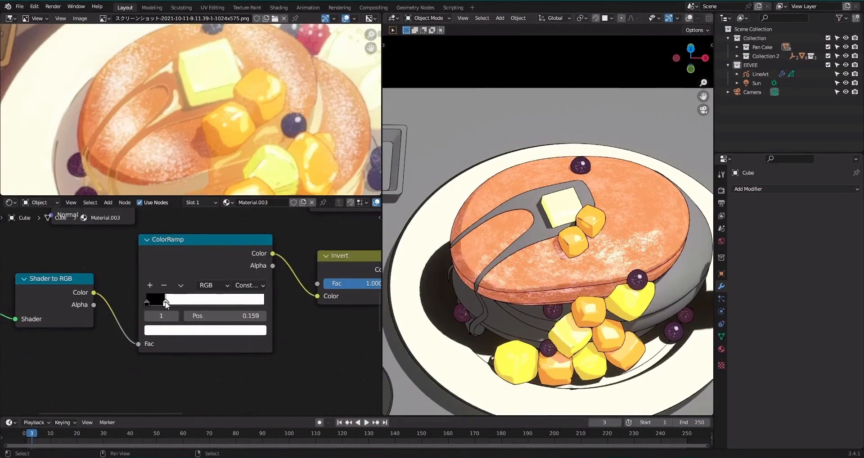
middle_click_drag(536, 262, 590, 270)
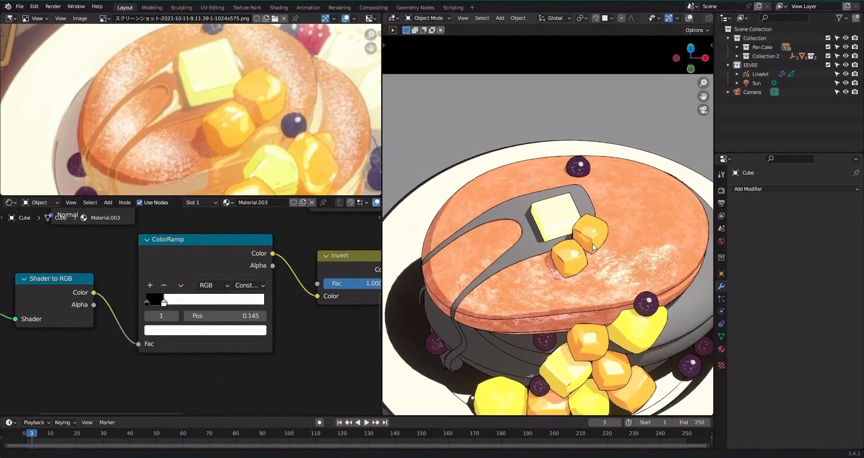
Duplicate the Layer Weight and its ColorRamp beside the lower Multiply node and preview the copied ColorRamp.
scroll(288, 301, "down", 6)
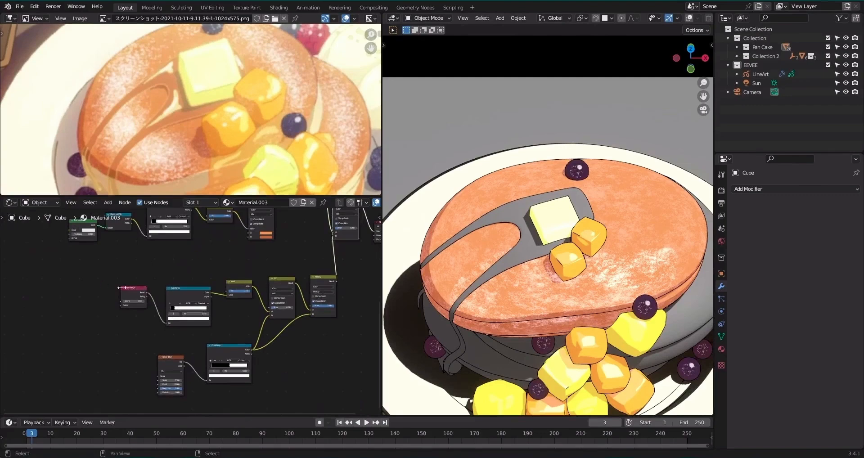
left_click_drag(103, 270, 235, 322)
key("shift+d")
left_click(296, 325)
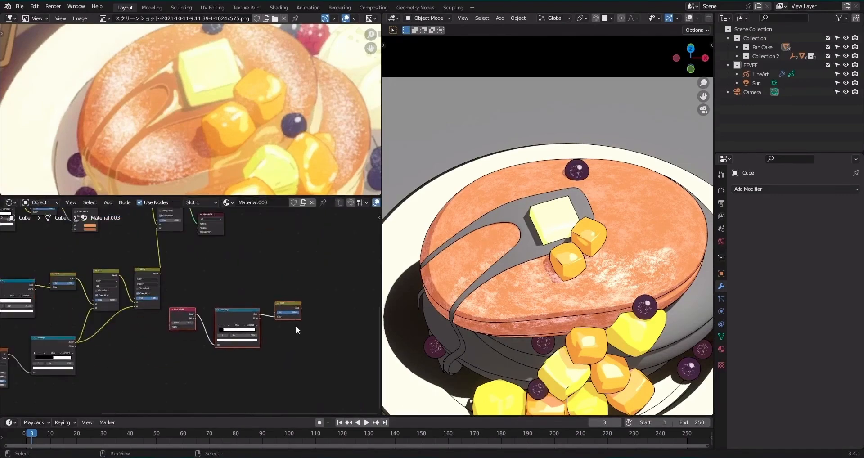
scroll(299, 274, "up", 2)
left_click(254, 318, "ctrl+shift")
middle_click_drag(299, 309, 273, 285)
scroll(272, 285, "up", 4)
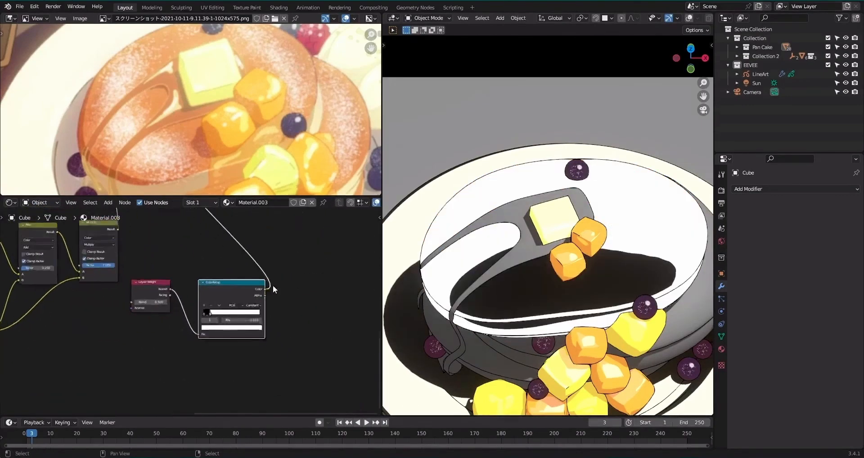
Feed the copied ColorRamp from Layer Weight's Facing output, reset the ramp and move its black stop to about 0.34.
left_click_drag(225, 317, 239, 316)
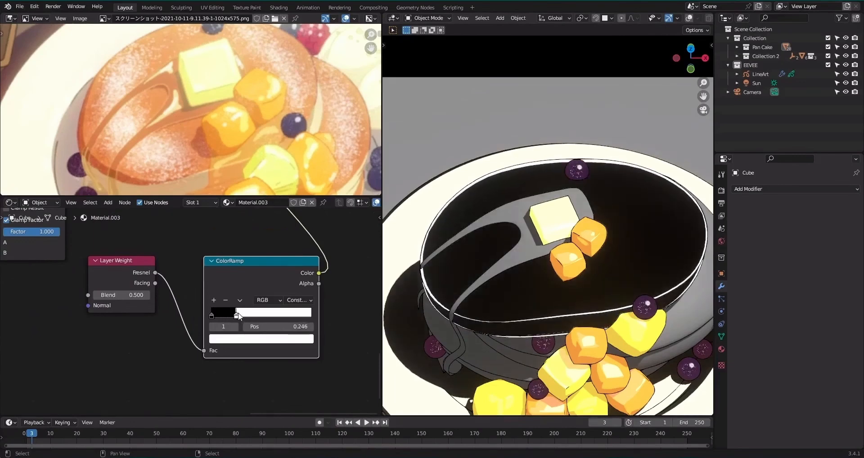
left_click_drag(149, 287, 205, 351)
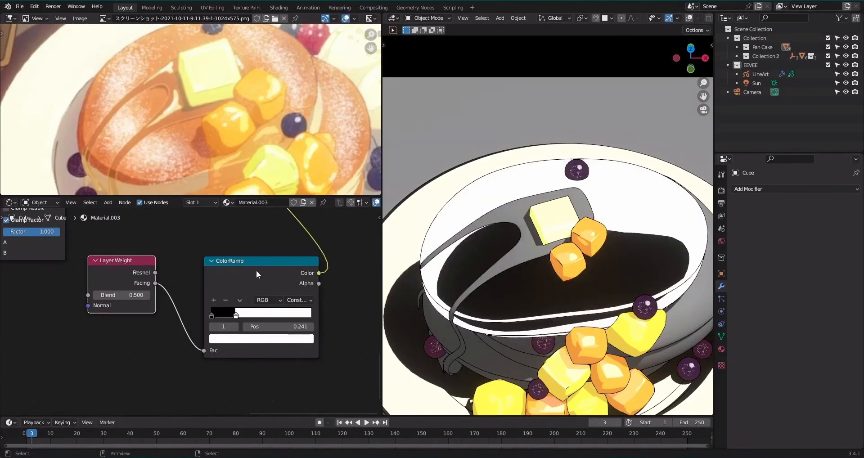
key("BackSpace")
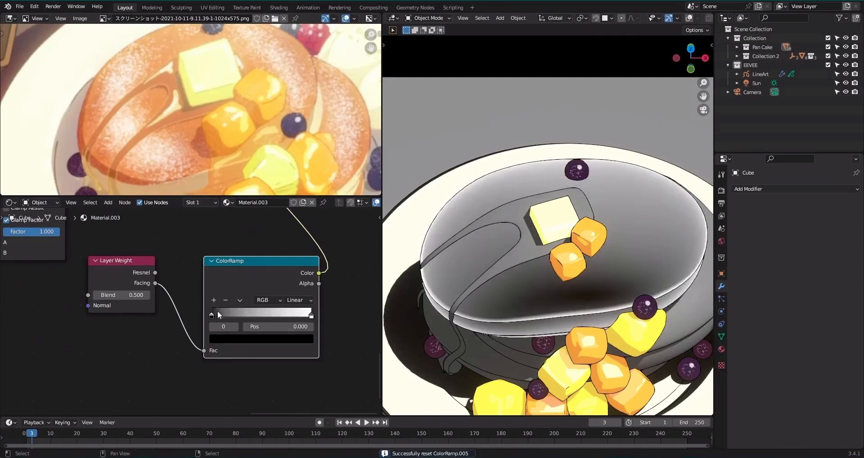
left_click_drag(213, 315, 253, 318)
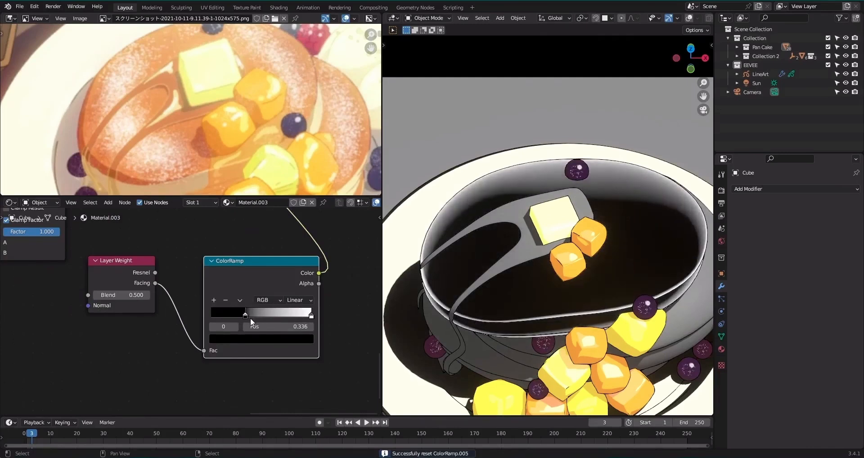
Move the Material Output further along and insert a duplicate of the final Add node before it.
scroll(236, 258, "down", 2)
scroll(236, 258, "down", 5)
middle_click_drag(245, 249, 274, 345)
left_click_drag(234, 280, 249, 309)
key("g")
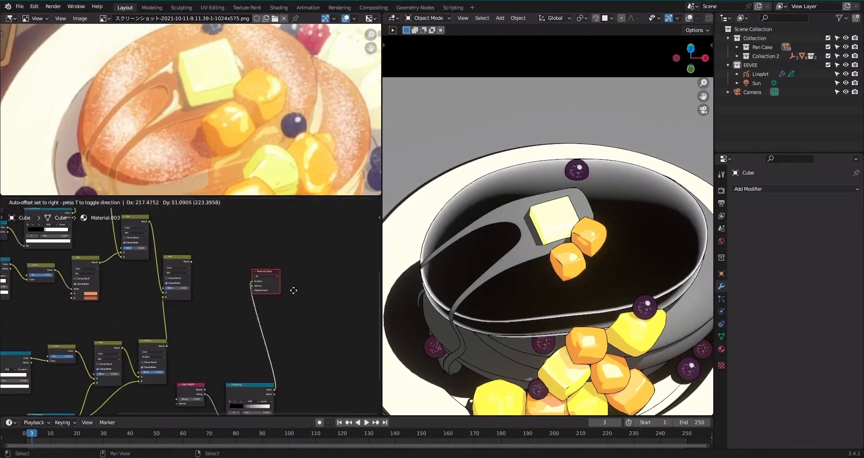
left_click(306, 295)
left_click(174, 261, "ctrl+shift")
key("shift+d")
left_click(227, 270)
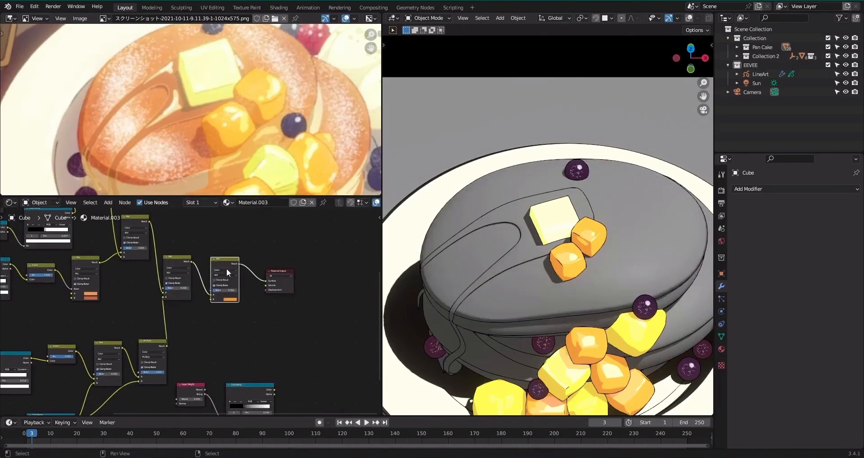
Set the duplicated mix node's blend mode to Overlay and connect the Layer Weight ColorRamp to its B input.
left_click(219, 322)
right_click_drag(252, 389, 235, 307, "alt")
scroll(248, 288, "up", 5)
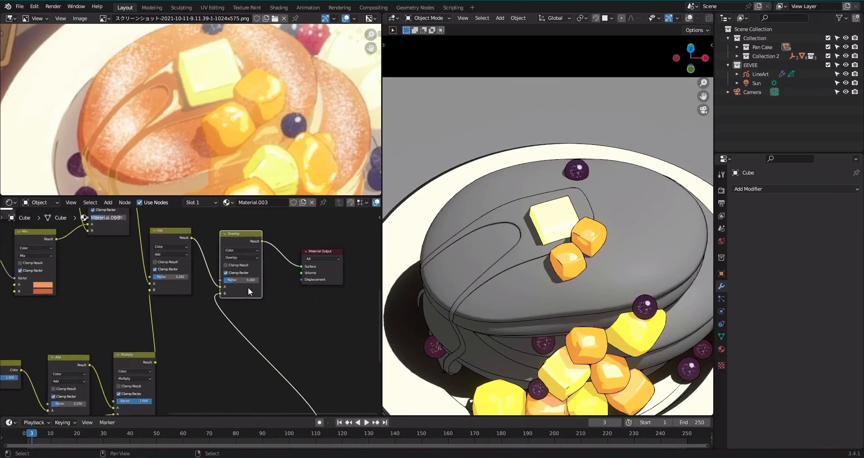
scroll(249, 288, "up", 2)
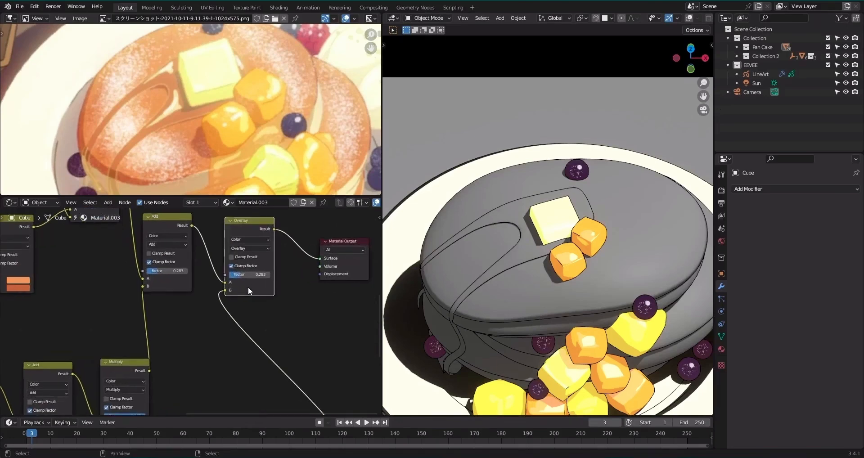
scroll(525, 244, "down", 2)
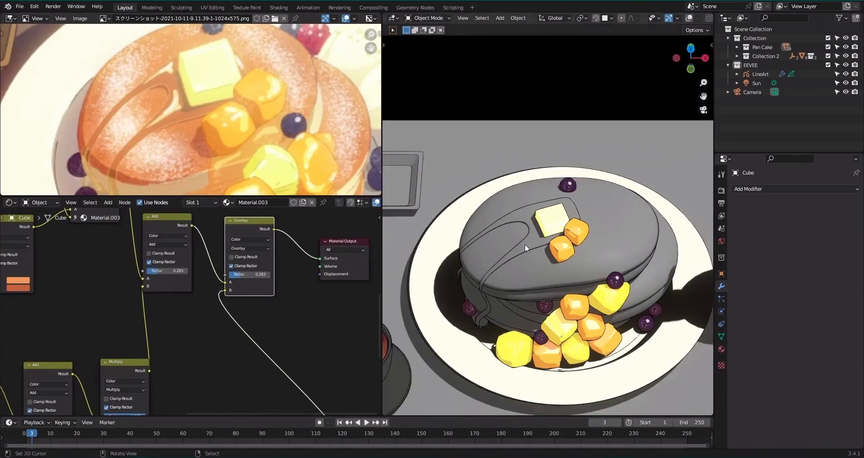
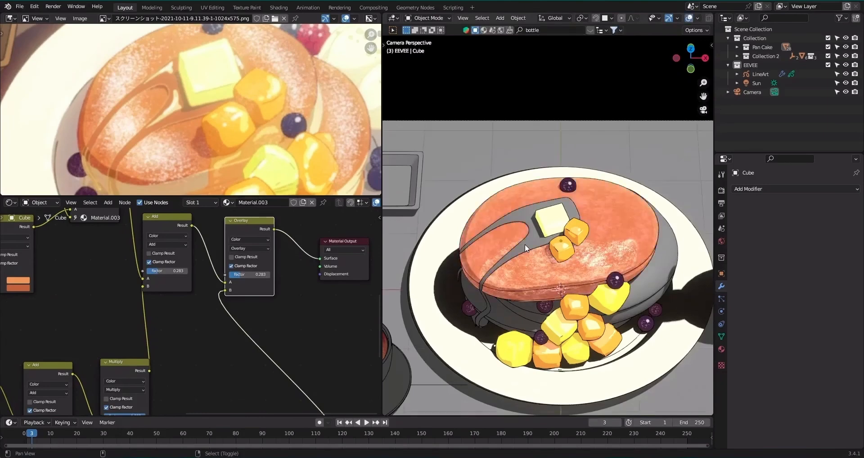
Set the Overlay node's factor to 0.300.
scroll(525, 244, "up", 3)
key("shift+alt+z")
scroll(255, 264, "up", 3)
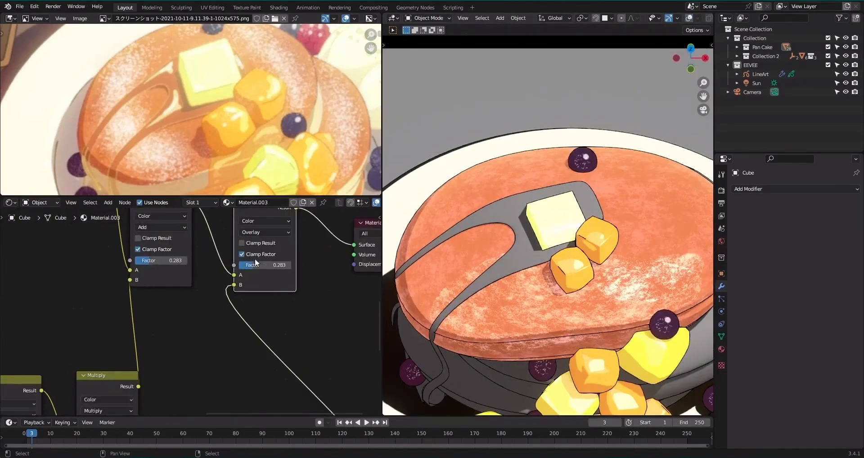
mouse_move(255, 265)
left_mouse_down()
mouse_move(295, 265)
mouse_move(251, 265)
left_mouse_up()
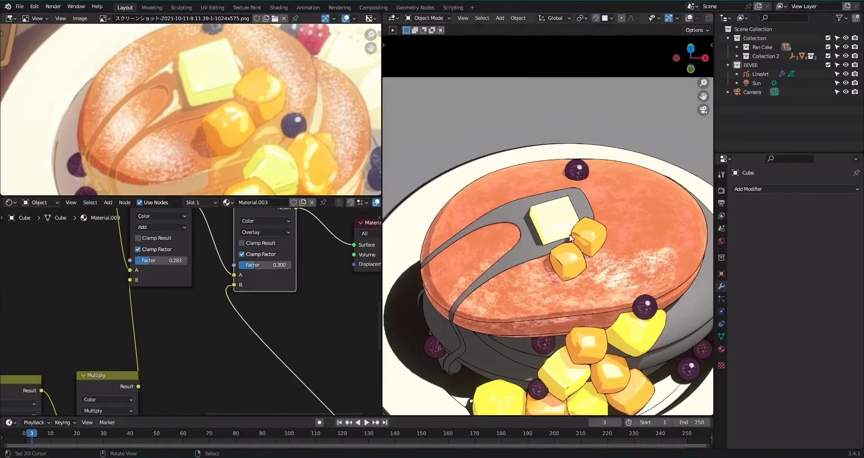
scroll(255, 269, "down", 3)
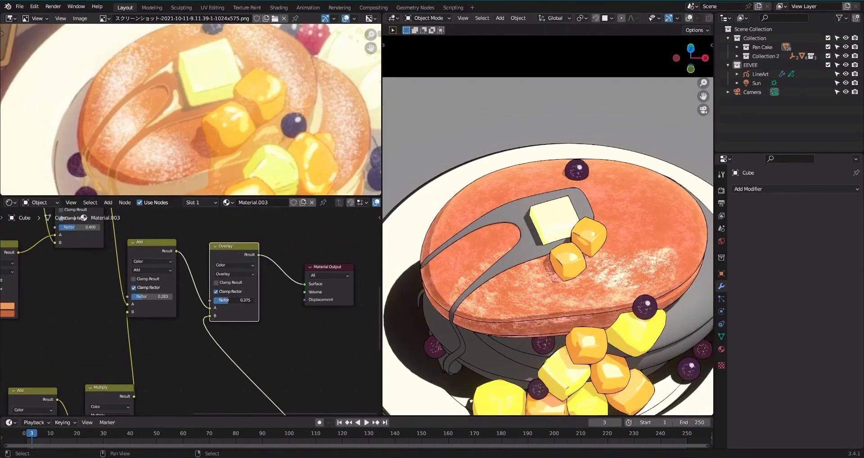
Insert a Hue Saturation Value node between the Overlay node and the Material Output.
key("shift+a")
left_click(316, 263)
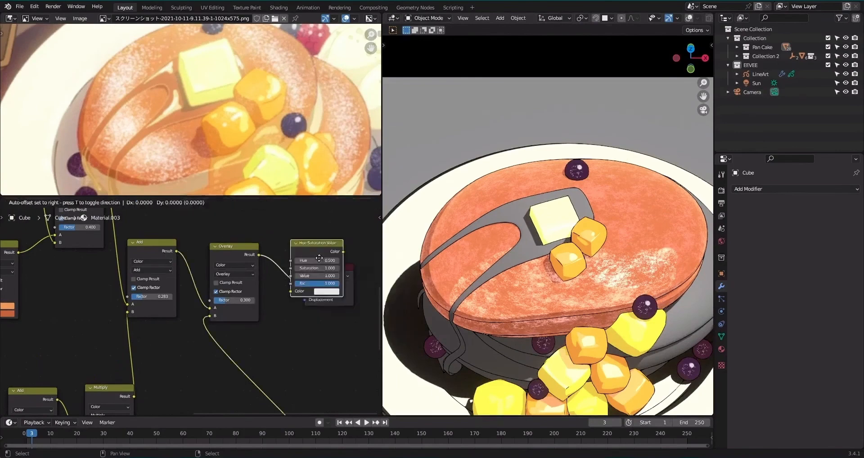
left_click(319, 258)
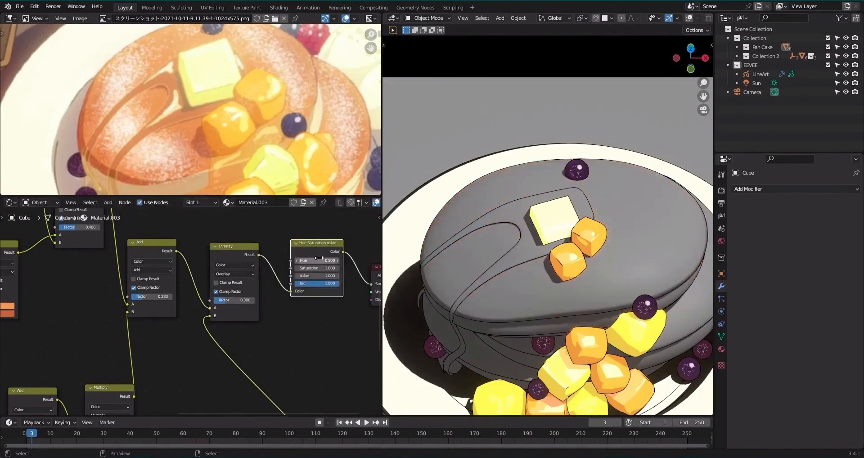
Apply the Line Art modifier on the LineArt object and reselect the top pancake.
left_click(763, 75)
key("ctrl+a")
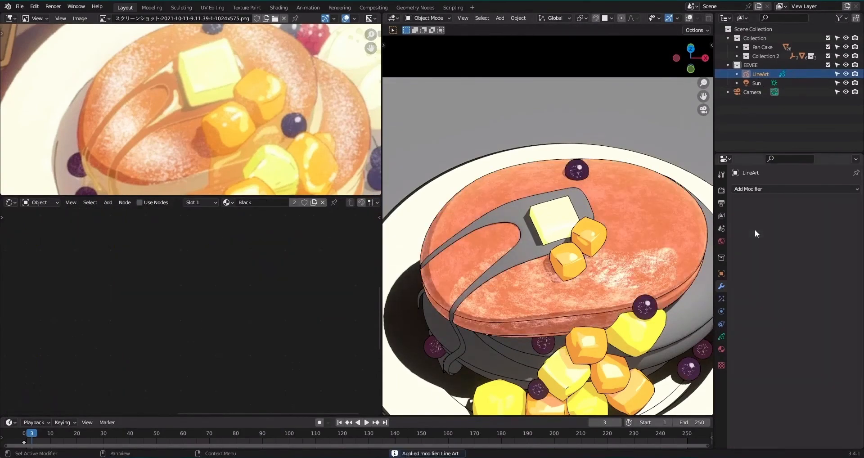
left_click(617, 204)
Set the Hue Saturation Value node's hue to 0.520, saturation to 0.980 and value to 1.280.
middle_click_drag(320, 279, 278, 283)
scroll(278, 283, "up", 3)
left_click_drag(279, 283, 292, 256)
scroll(583, 262, "down", 3)
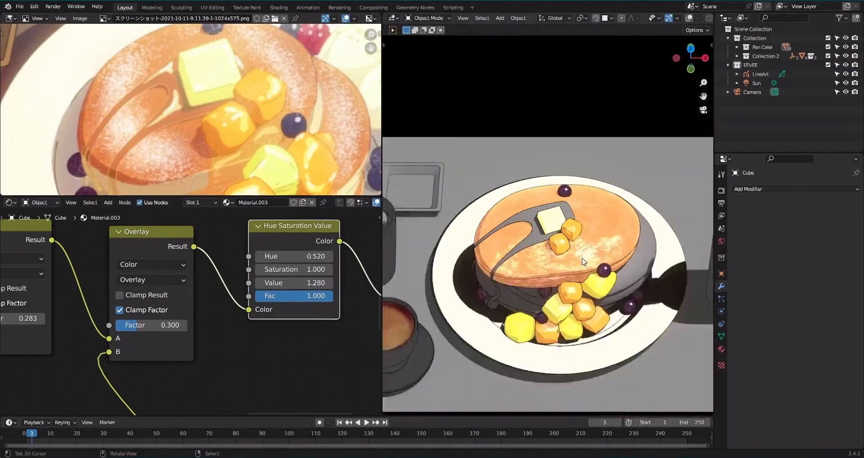
scroll(583, 262, "up", 3)
scroll(222, 309, "down", 9)
middle_click_drag(127, 376, 167, 357)
scroll(322, 256, "up", 5)
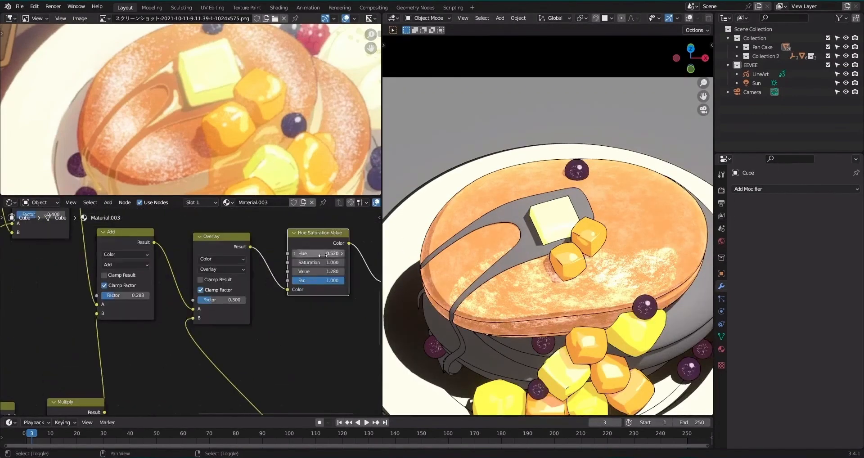
left_click_drag(323, 263, 319, 263)
scroll(141, 314, "down", 2)
scroll(155, 315, "up", 2)
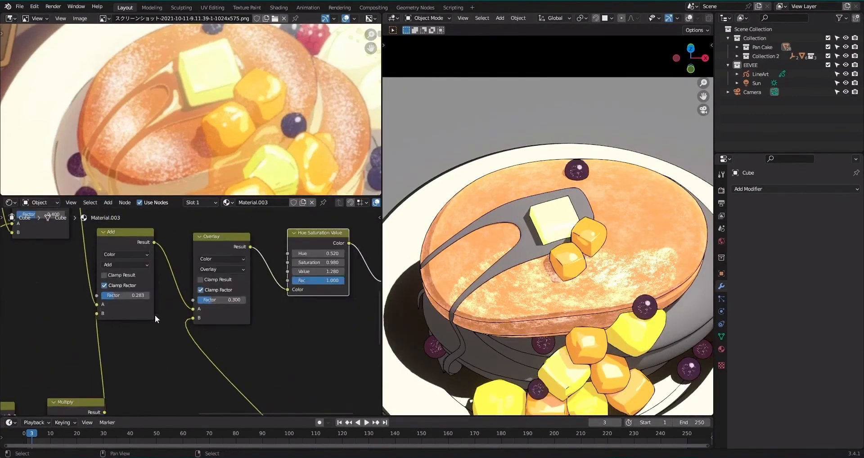
Lower the Hue Saturation Value node's hue to 0.510.
scroll(155, 314, "down", 2)
scroll(155, 315, "up", 3)
left_click_drag(299, 271, 297, 271)
scroll(203, 311, "down", 9)
middle_click_drag(125, 371, 193, 308)
middle_click_drag(175, 372, 248, 310)
scroll(250, 310, "up", 5)
mouse_move(276, 290)
left_mouse_down()
mouse_move(232, 290)
mouse_move(277, 290)
left_mouse_up()
Move the white stop of the Noise Texture's ColorRamp to about 0.523 and save the file.
middle_click_drag(66, 405, 139, 317)
scroll(130, 321, "up", 3)
mouse_move(128, 323)
left_mouse_down()
mouse_move(132, 330)
mouse_move(121, 328)
left_mouse_up()
scroll(190, 314, "down", 2)
scroll(131, 304, "up", 2)
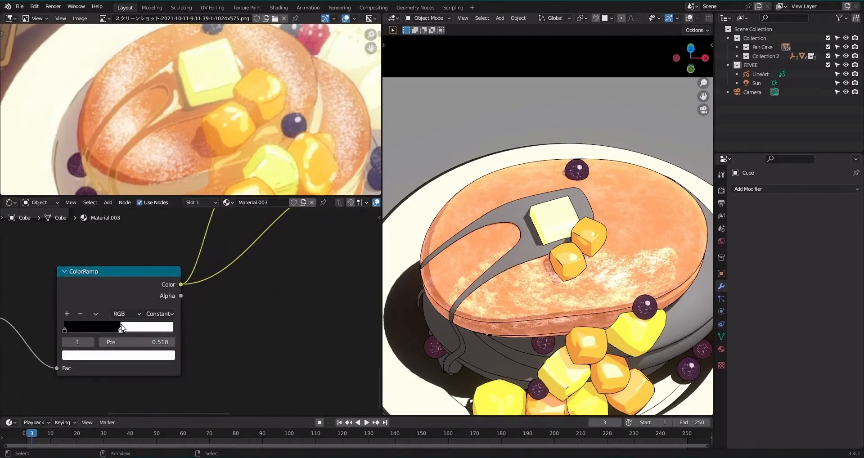
key("ctrl+s")
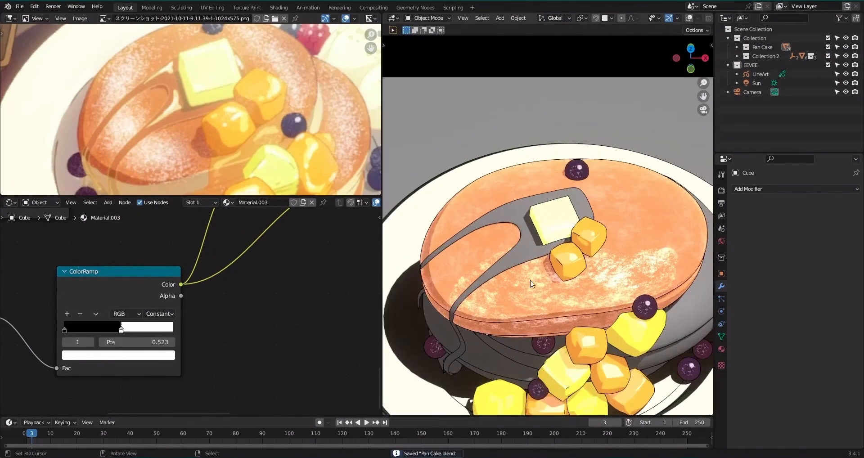
Isolate the top pancake in local view, seen from the side.
scroll(323, 136, "down", 2)
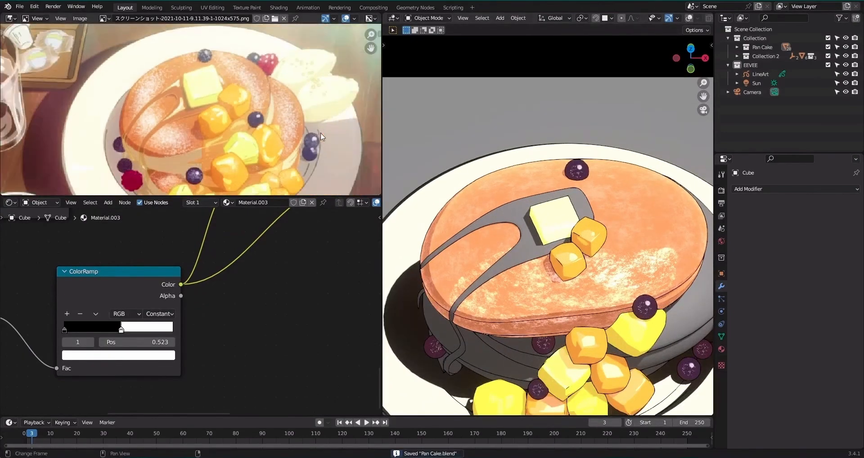
left_click(493, 253)
right_click(225, 280)
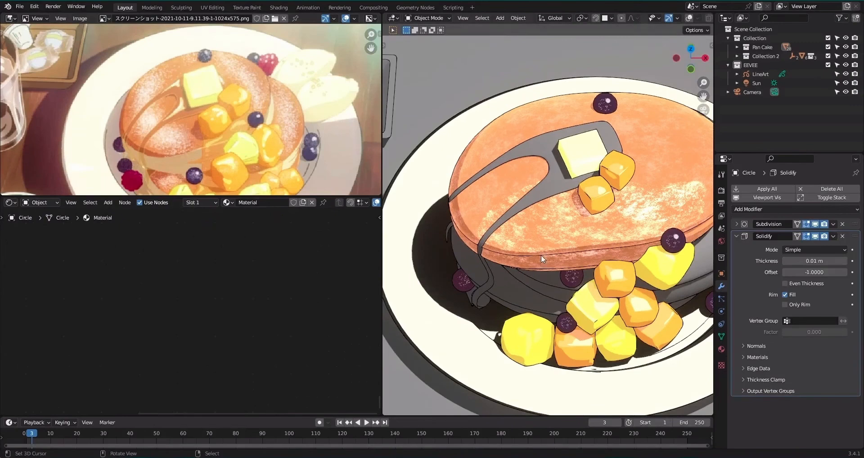
right_click(542, 255)
key("shift+alt+z")
key("Tab")
key("KP_0")
key("KP_Decimal")
left_click_drag(559, 291, 568, 259, "alt")
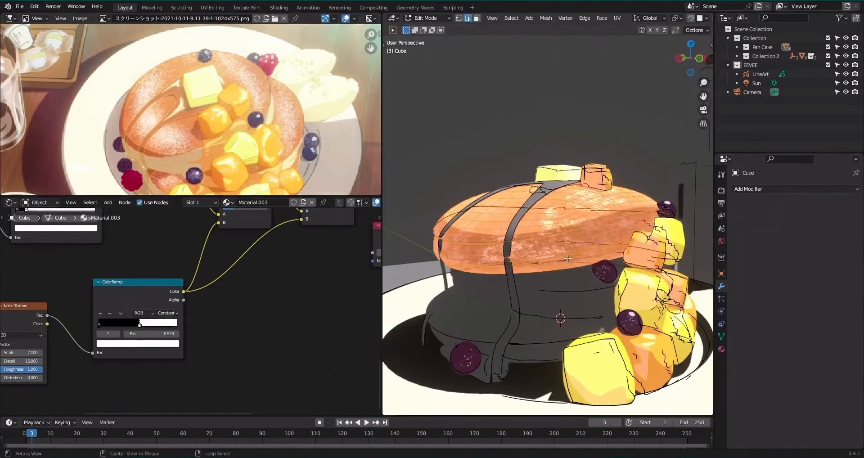
key("Tab")
key("KP_Divide")
scroll(578, 252, "up", 2)
Select the linked lower faces of the top pancake's mesh and assign them to a new material slot.
key("Tab")
key("alt+a")
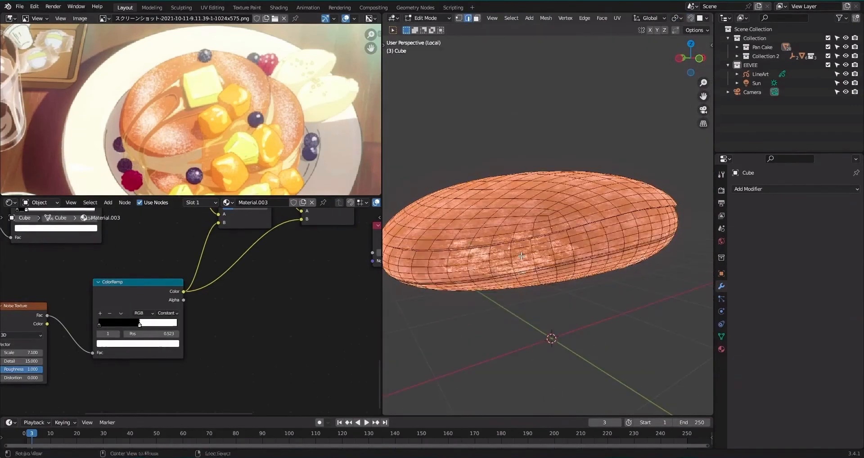
left_click(522, 256)
key("ctrl+l")
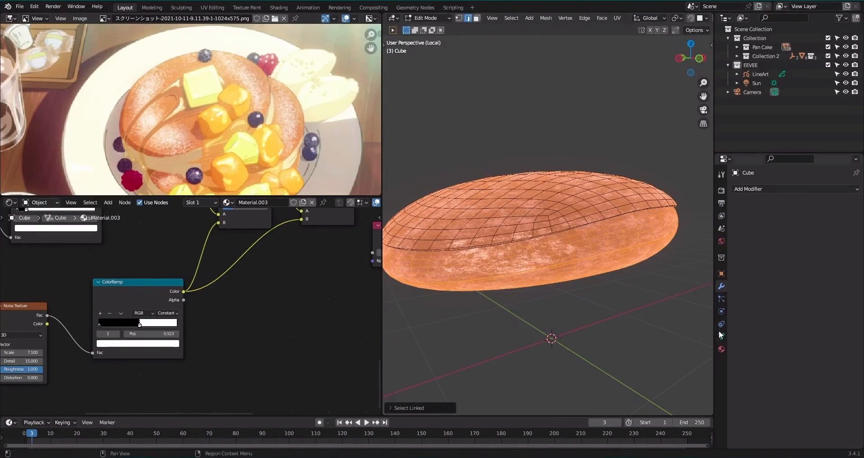
left_click(722, 349)
left_click(856, 189)
left_click(741, 257)
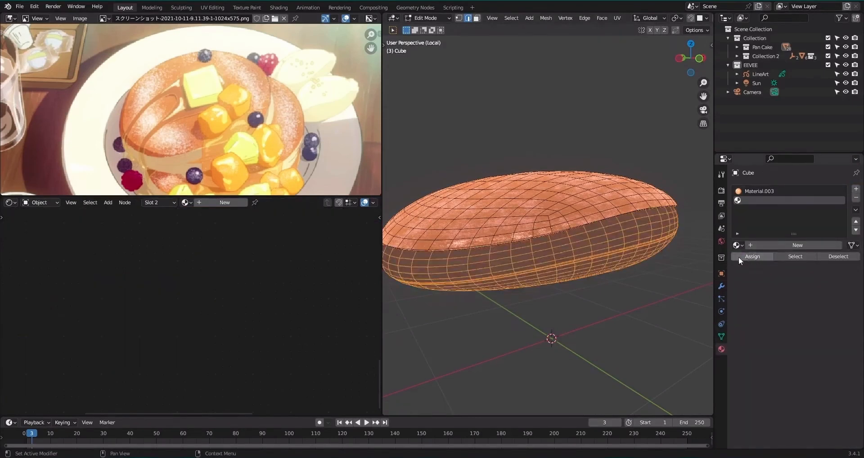
Create a new material in the second slot, replace its default nodes with the copied toon shader nodes and exit local view.
key("Tab")
left_click(235, 203)
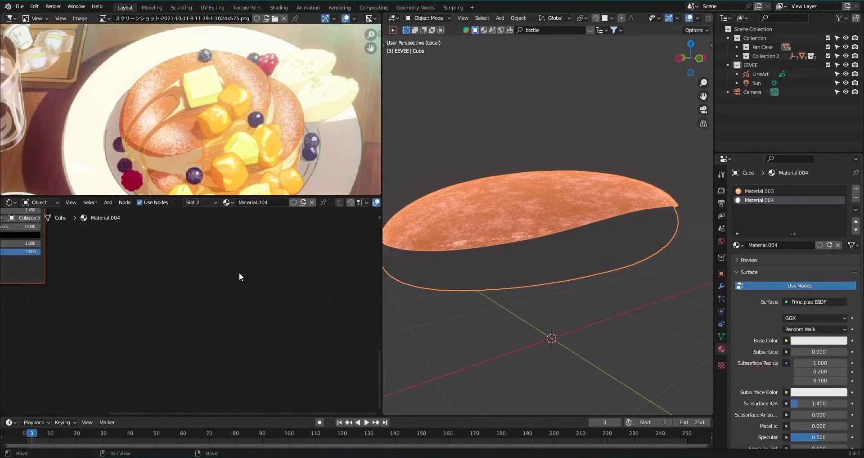
key("x")
key("ctrl+v")
key("q")
left_click(569, 181)
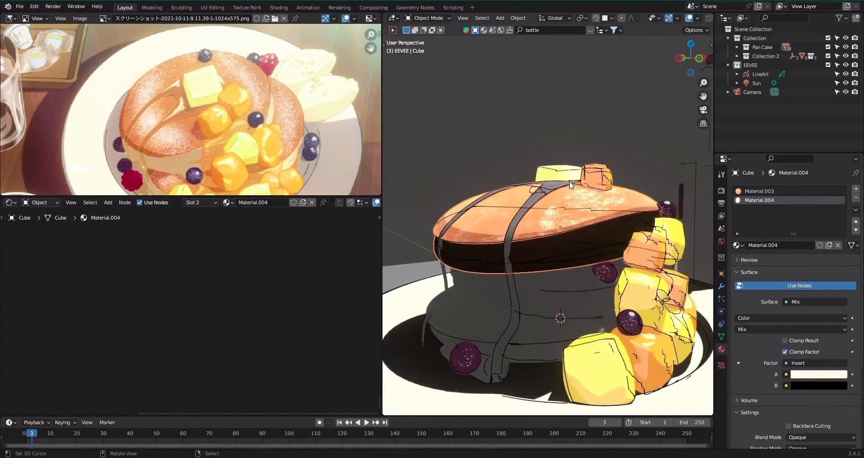
Return to the camera view and move the white stop of Material.004's ColorRamp to about 0.041.
key("KP_0")
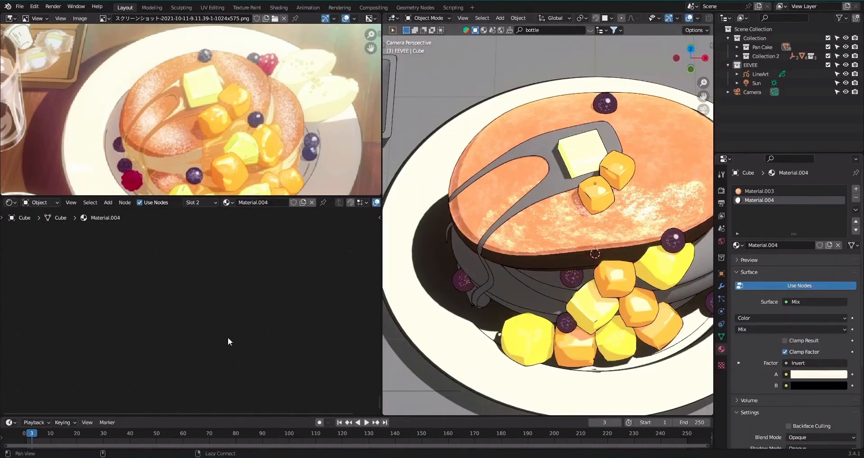
key("Home")
scroll(223, 329, "up", 5)
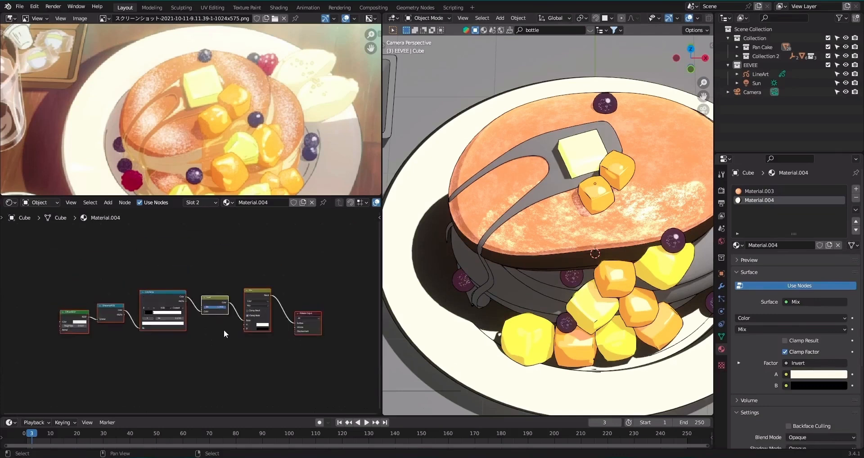
left_click_drag(69, 319, 42, 313)
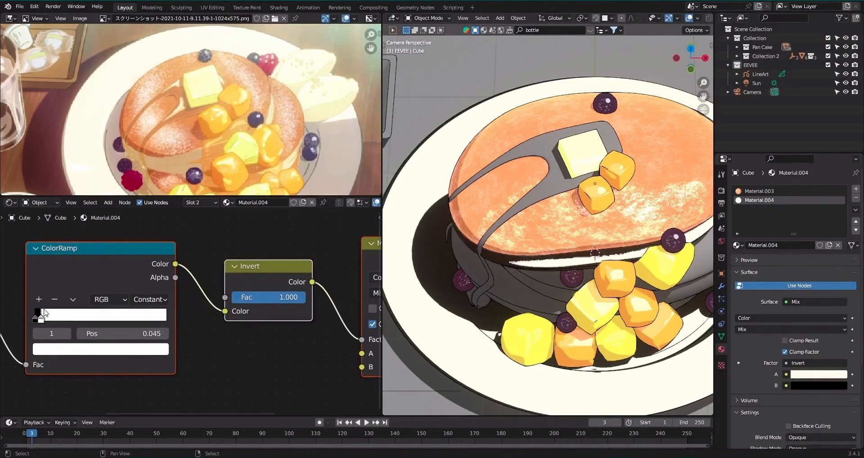
left_click_drag(128, 335, 136, 335, "shift")
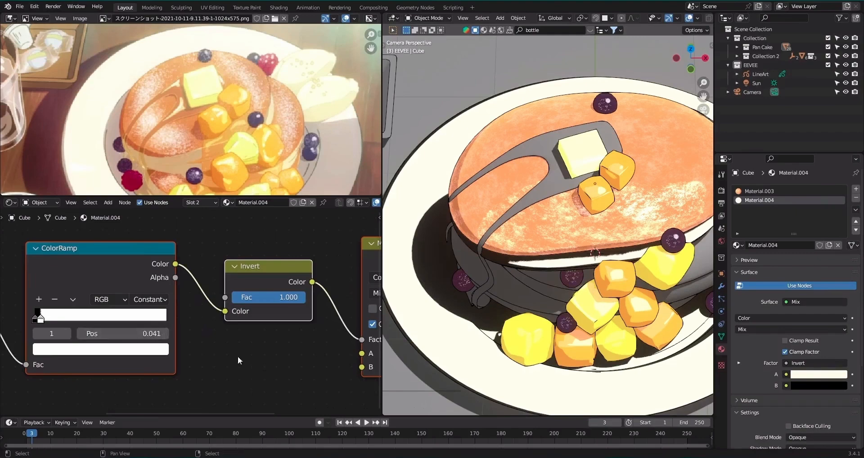
Sample a pale cream from the reference for the Mix node's A colour and a light tan for B, and save the file.
middle_click_drag(238, 355, 99, 378)
left_click(276, 377)
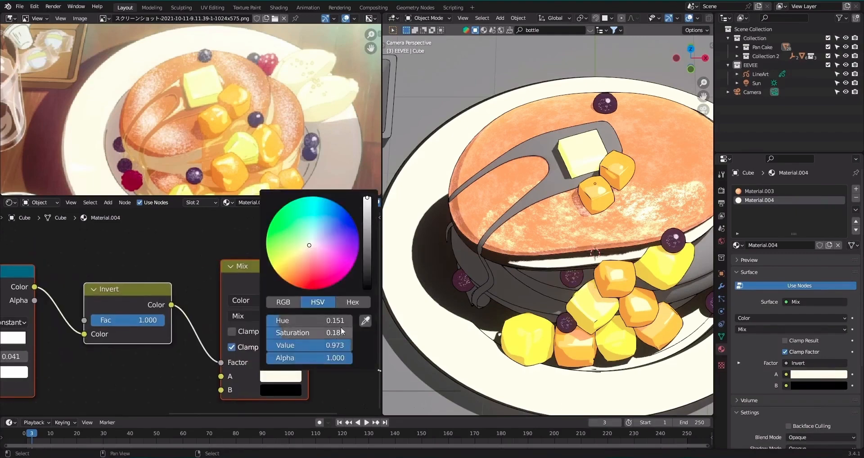
left_click(366, 321)
left_click(276, 112)
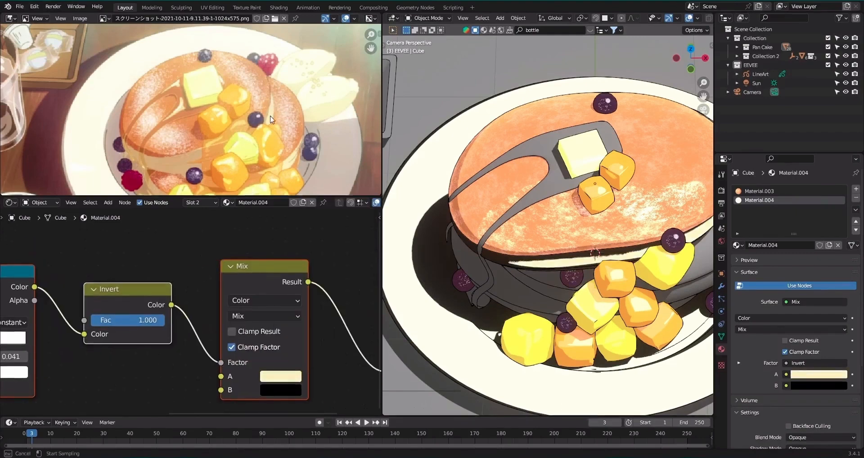
left_click(295, 390)
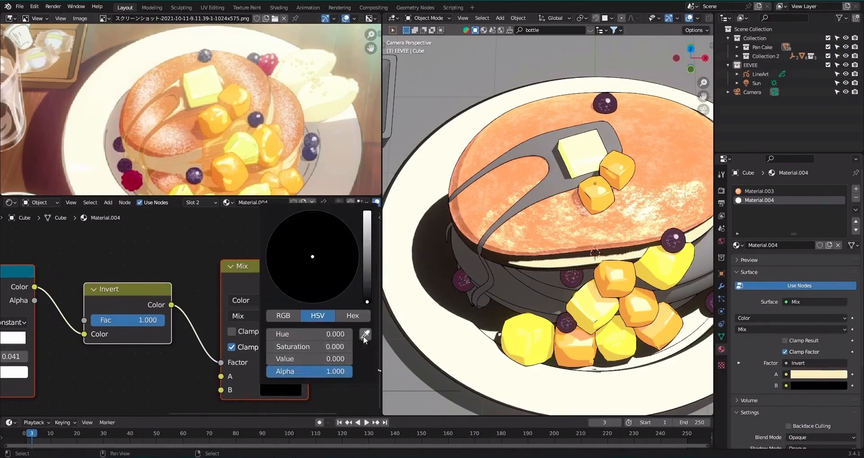
left_click(365, 334)
left_click(557, 219)
key("ctrl+s")
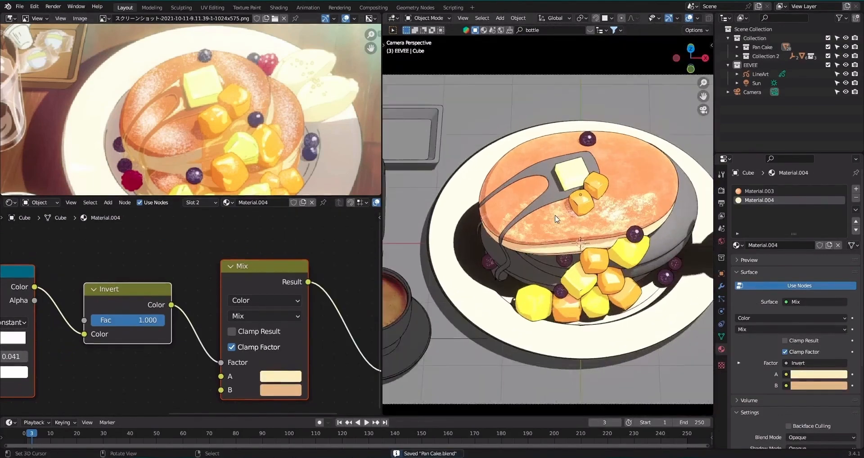
Link the top pancake's materials to the two lower pancakes.
middle_click_drag(587, 247, 551, 257, "shift")
right_click(644, 260)
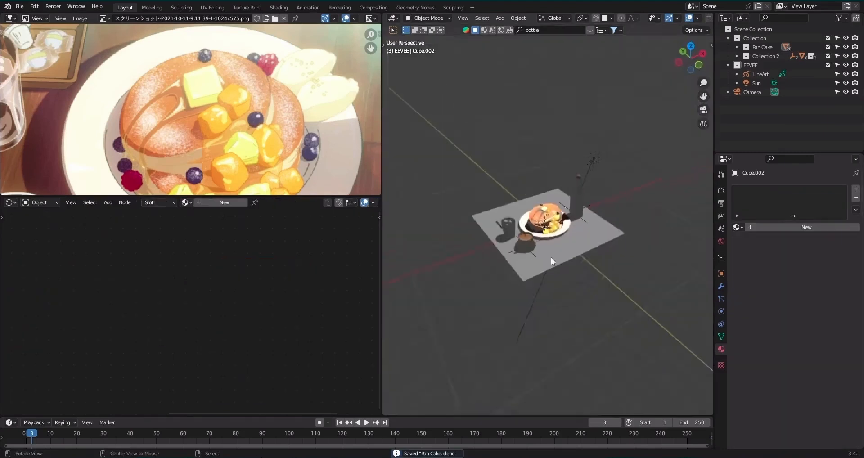
scroll(554, 257, "up", 7)
scroll(556, 260, "up", 2)
right_click(588, 220, "shift")
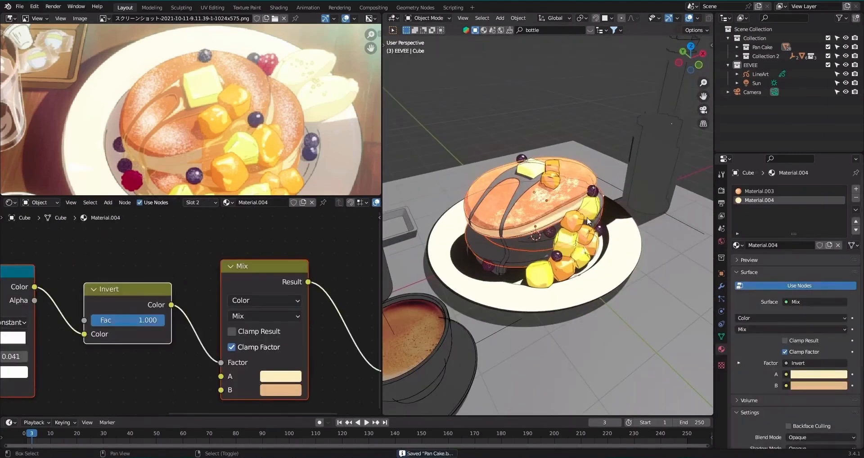
key("ctrl+l")
left_click(630, 226)
Isolate the two lower pancakes in local view.
right_click(527, 240)
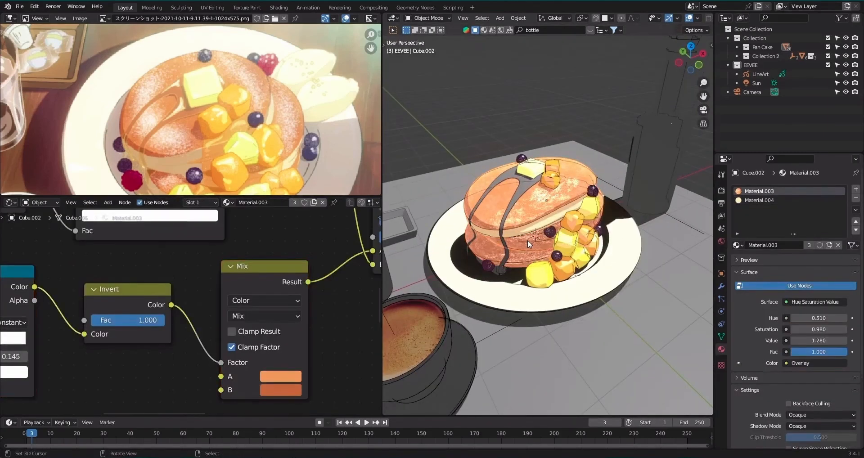
key("shift+l")
left_click(630, 222)
key("KP_Divide")
Assign the linked lower faces of the middle pancake to Material.004.
key("Tab")
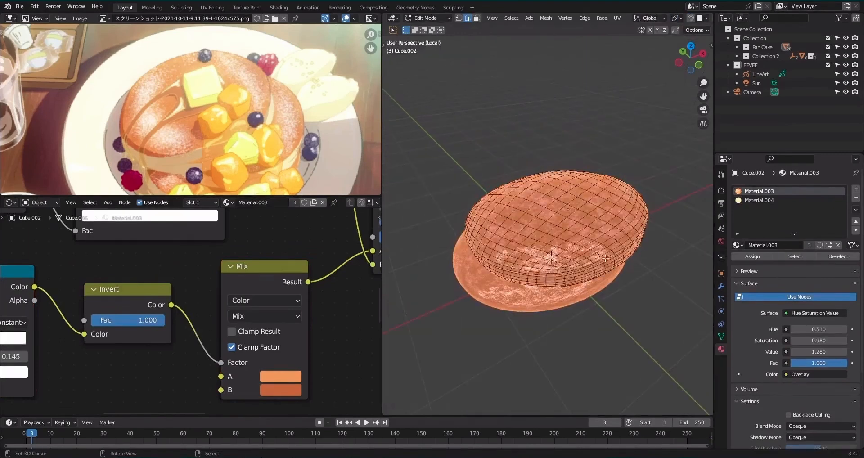
left_click(760, 203)
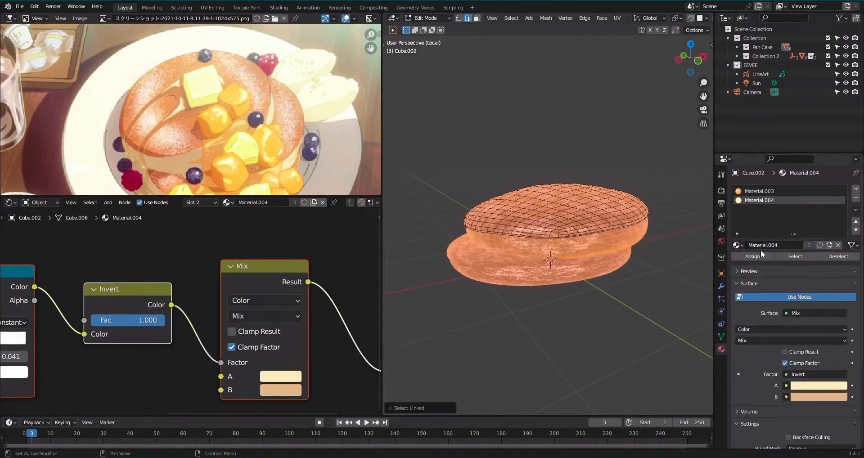
left_click(760, 256)
key("Tab")
Assign the linked lower faces of the bottom pancake to Material.004.
right_click(565, 279)
key("Tab")
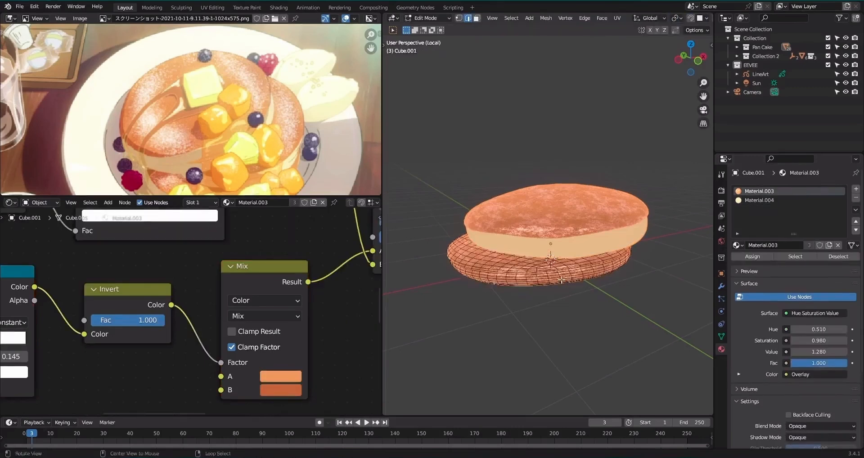
key("l")
left_click(762, 203)
left_click(758, 258)
key("Tab")
Exit local view, return to the camera view and save the file.
key("q")
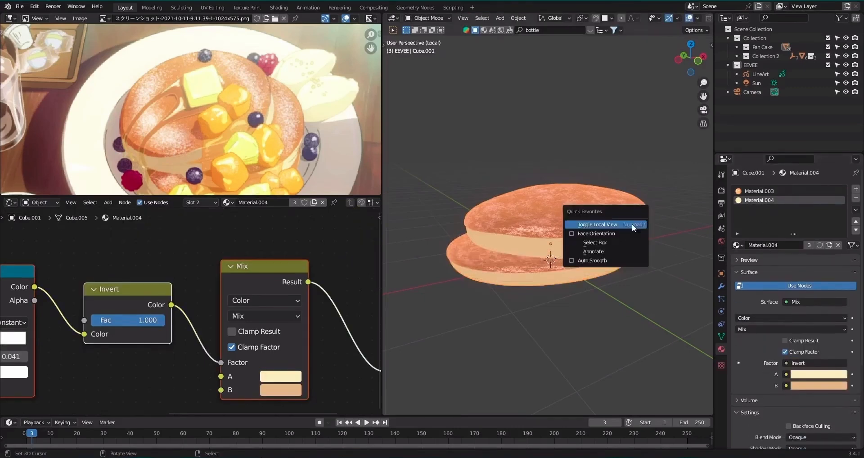
left_click(633, 224)
key("KP_0")
key("ctrl+s")
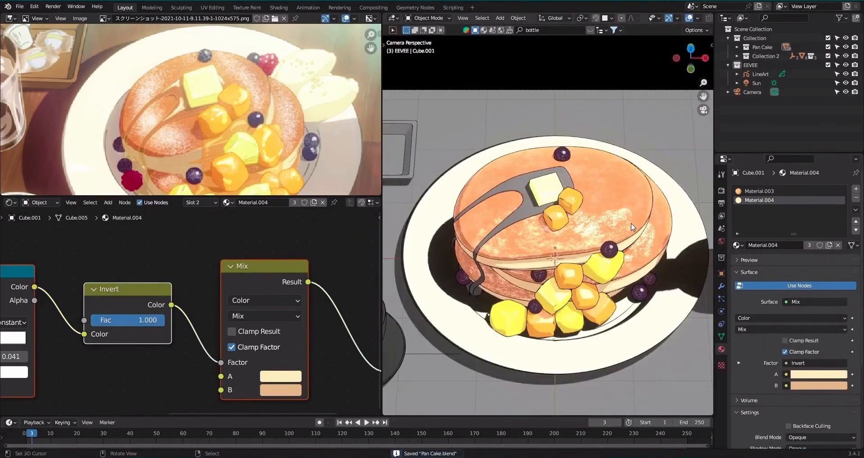
Create a new material for the syrup on the top pancake and replace its default nodes with the copied toon shading nodes.
scroll(622, 244, "up", 1)
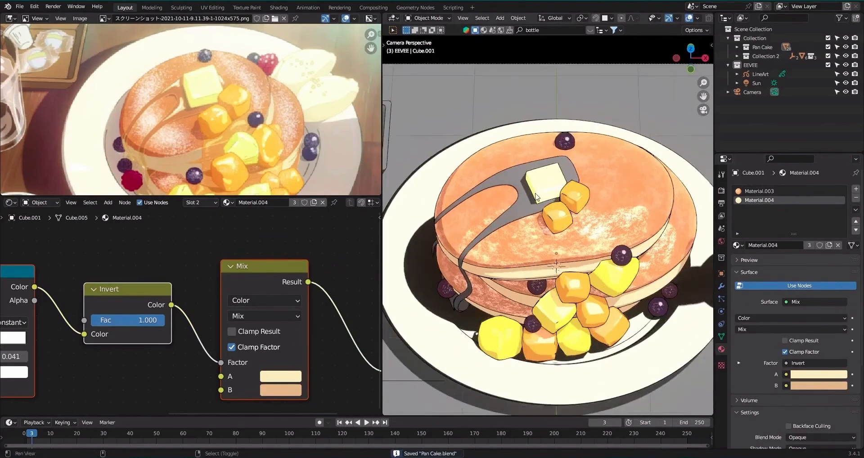
middle_click_drag(536, 194, 573, 224, "shift")
scroll(573, 224, "up", 1)
left_click(560, 225)
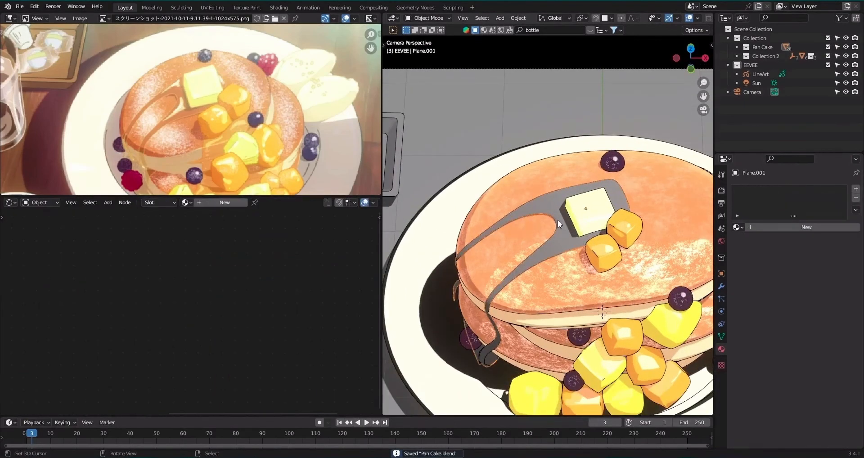
left_click(215, 205)
key("x")
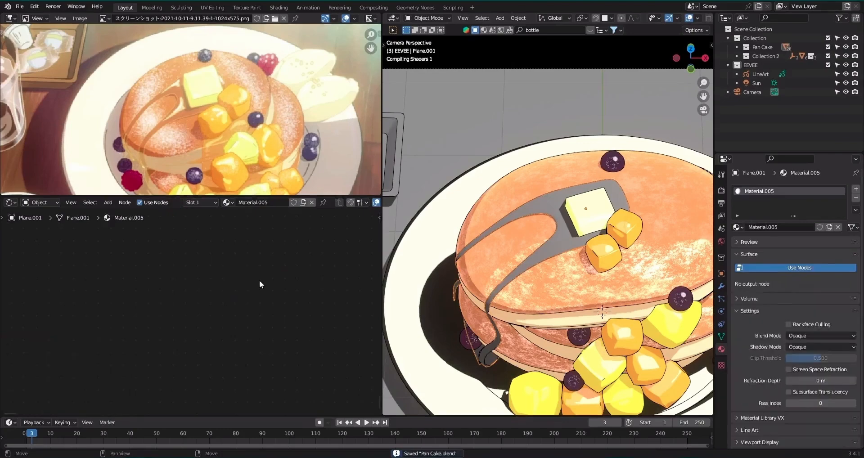
key("ctrl+v")
scroll(254, 277, "down", 2)
key("Home")
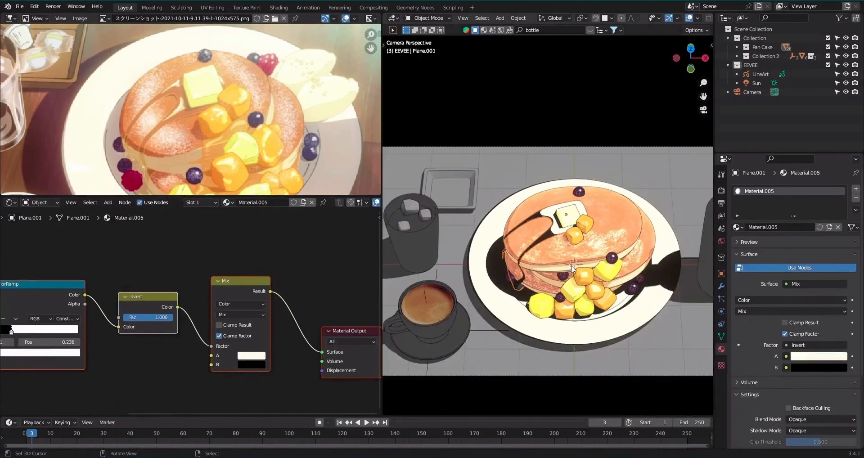
Set the white stop of the syrup's shading ColorRamp to position 0.200.
scroll(572, 269, "up", 3)
scroll(194, 308, "up", 2)
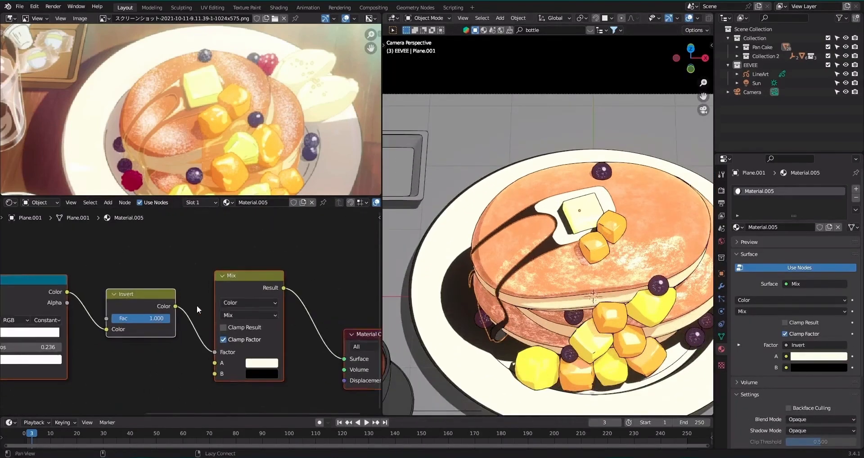
middle_click_drag(68, 324, 248, 308)
scroll(248, 308, "up", 1)
mouse_move(158, 318)
left_mouse_down()
mouse_move(139, 318)
mouse_move(149, 318)
left_mouse_up()
scroll(193, 310, "down", 2)
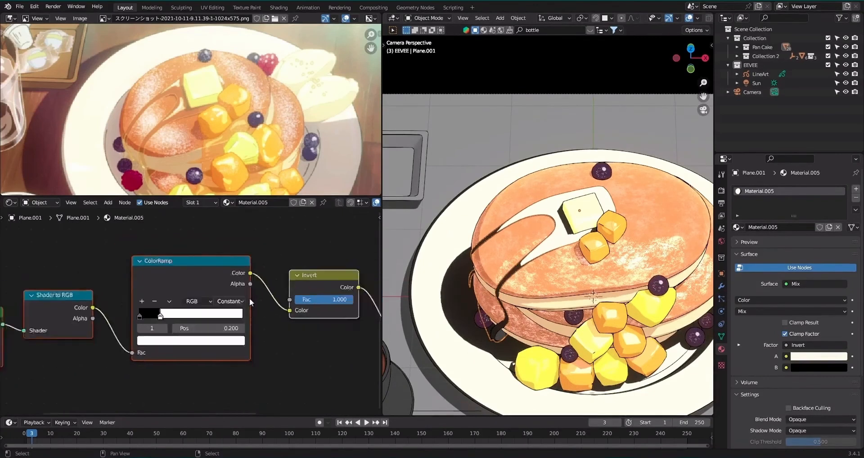
Sample an orange for Mix colour A and a dark brown for colour B from the syrup in the reference image.
middle_click_drag(266, 299, 90, 311)
scroll(253, 307, "up", 3)
left_click(272, 362)
left_click(363, 302)
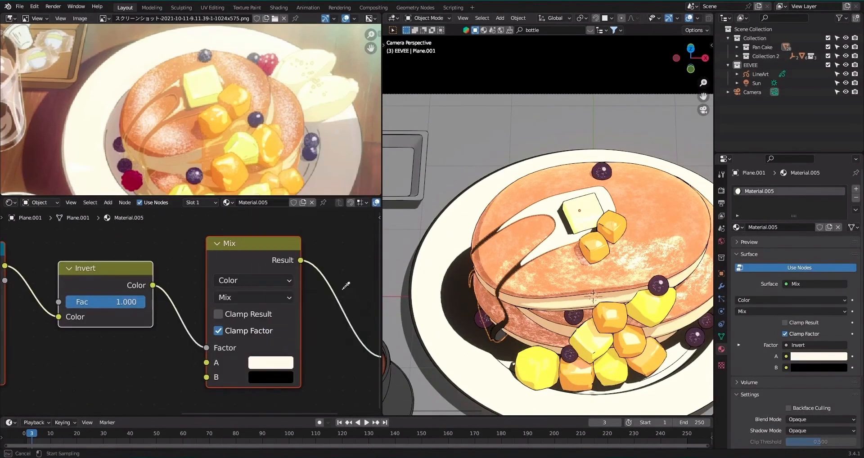
left_click(184, 110)
scroll(240, 112, "up", 4)
left_click(275, 378)
left_click(363, 317)
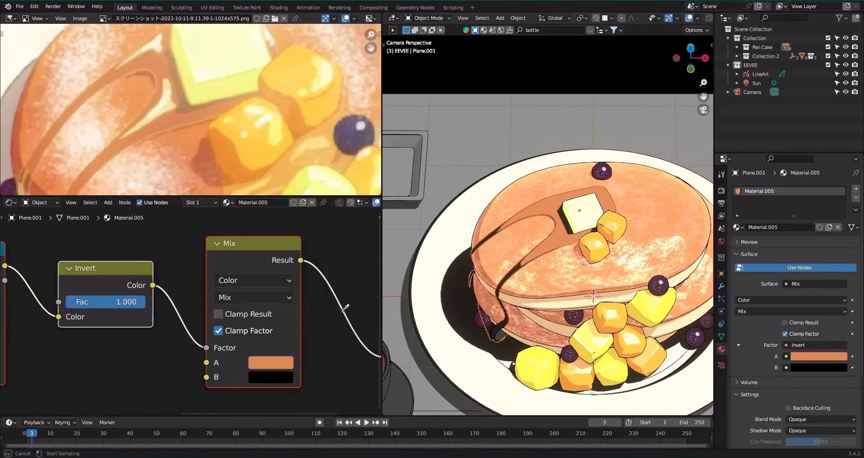
left_click(29, 184)
scroll(610, 247, "down", 2)
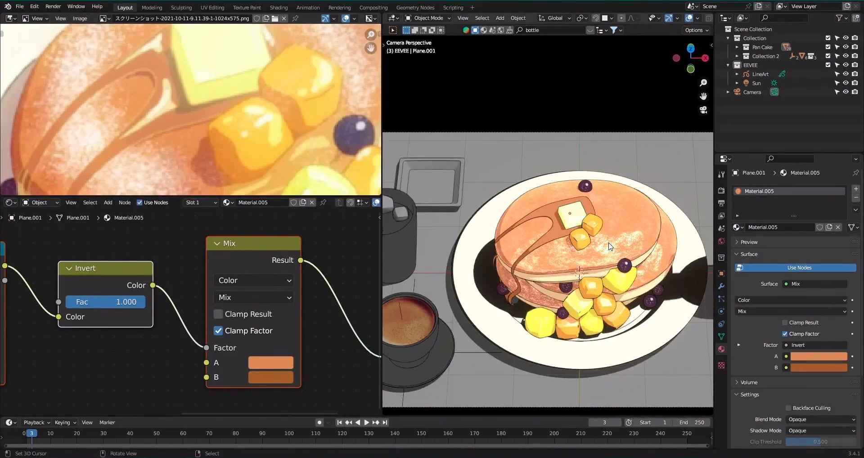
Add a Glossy BSDF node above the diffuse shading chain in the syrup material.
scroll(610, 246, "up", 2)
scroll(207, 291, "down", 8)
middle_click_drag(210, 288, 282, 337)
key("shift+a")
left_click(212, 275)
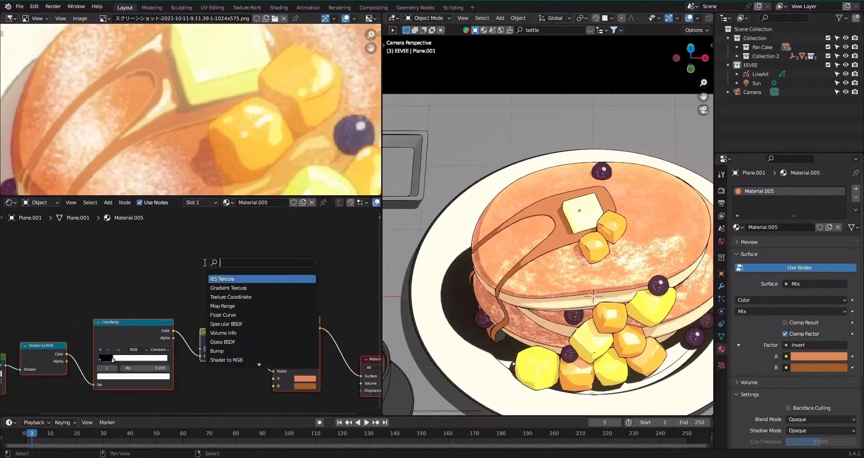
type("gl")
key("Return")
left_click(116, 274)
scroll(124, 275, "down", 3)
left_click_drag(129, 276, 60, 275)
Duplicate the Shader to RGB and ColorRamp nodes, feed them from the Glossy BSDF and preview the copied ColorRamp.
left_click(69, 342)
left_click(138, 332, "shift")
key("shift+d")
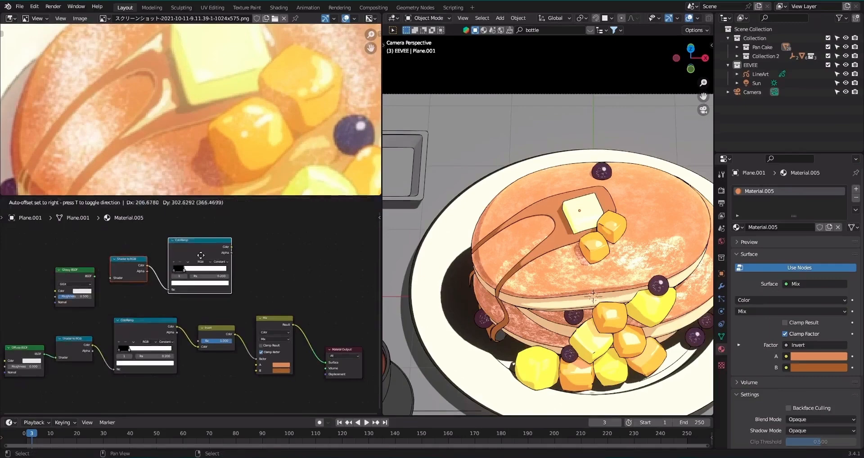
left_click(192, 253)
right_click_drag(77, 279, 126, 276, "alt")
left_click(194, 245, "ctrl+shift")
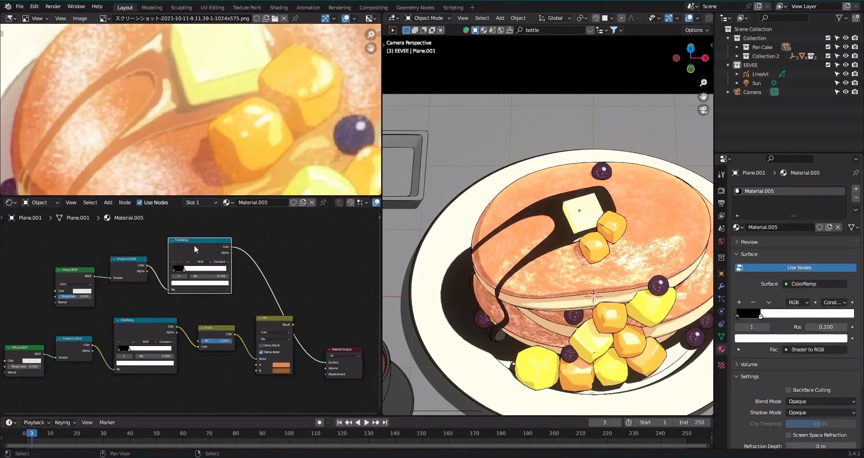
Set the white stop of the glossy ColorRamp to position 0.105.
scroll(194, 245, "up", 3)
scroll(195, 247, "up", 2)
left_click_drag(179, 273, 167, 274)
scroll(585, 336, "down", 3)
Add a point light, raise it, shift it along negative X beside the plate and set its radius to 0.44 m.
key("shift+a")
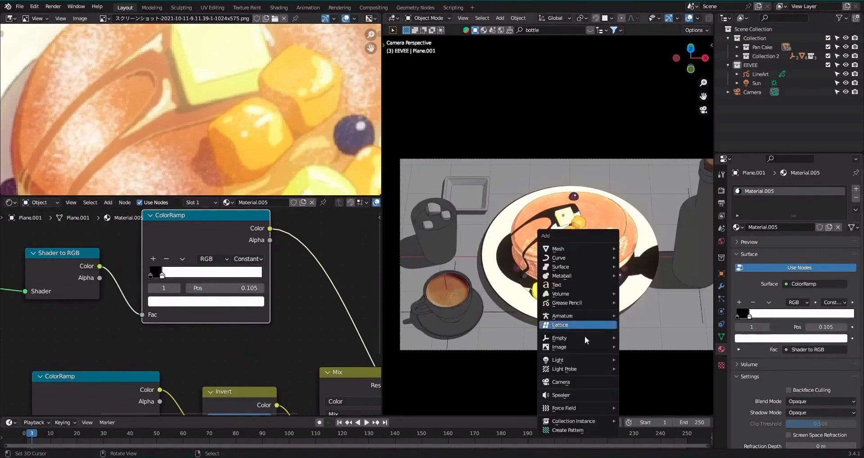
mouse_move(573, 359)
left_click(632, 359)
scroll(633, 359, "up", 3)
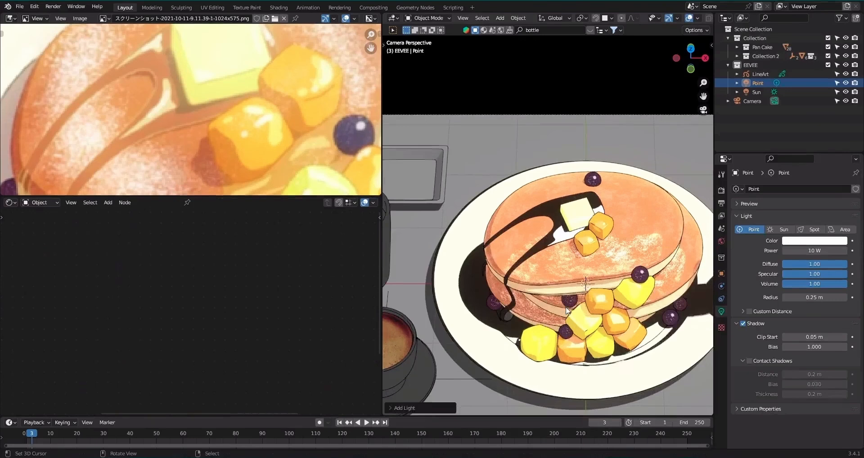
key("g")
key("z")
key("x")
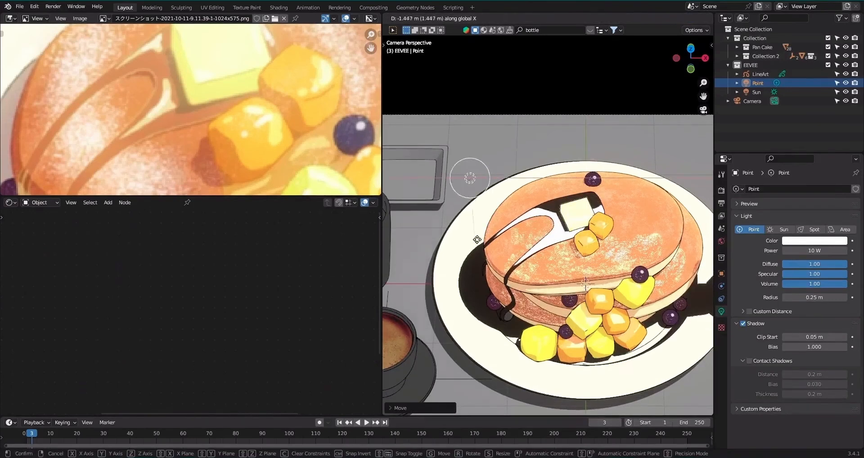
left_click(446, 247)
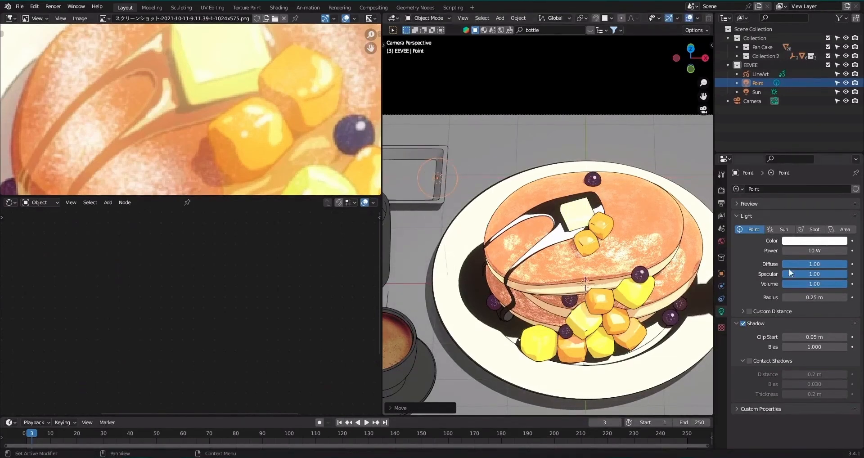
left_click_drag(822, 298, 797, 297)
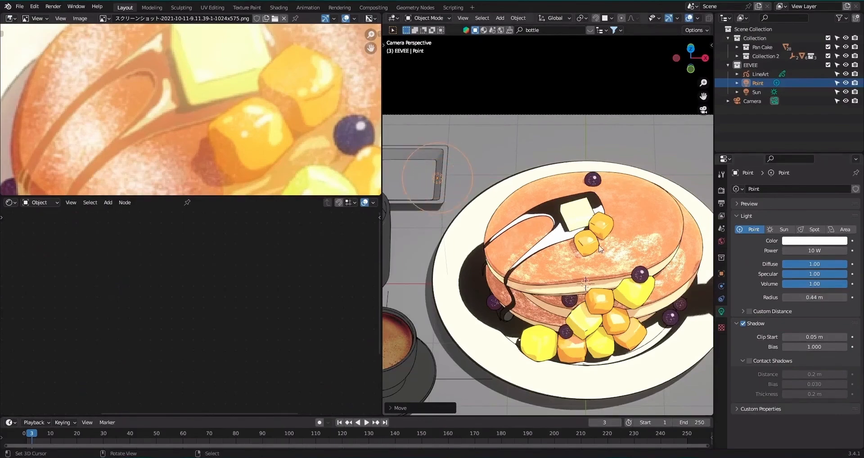
Set the white stop of the syrup's glossy ColorRamp to position 0.218.
left_click(553, 207)
scroll(180, 271, "up", 2)
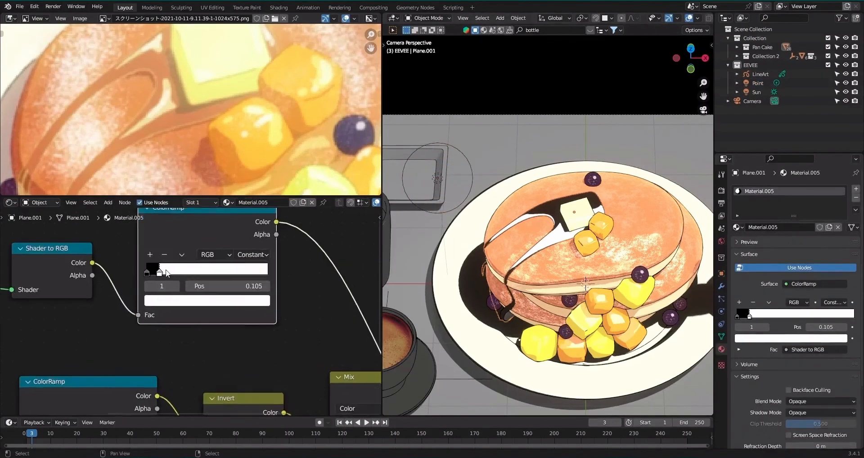
left_click_drag(169, 273, 175, 274)
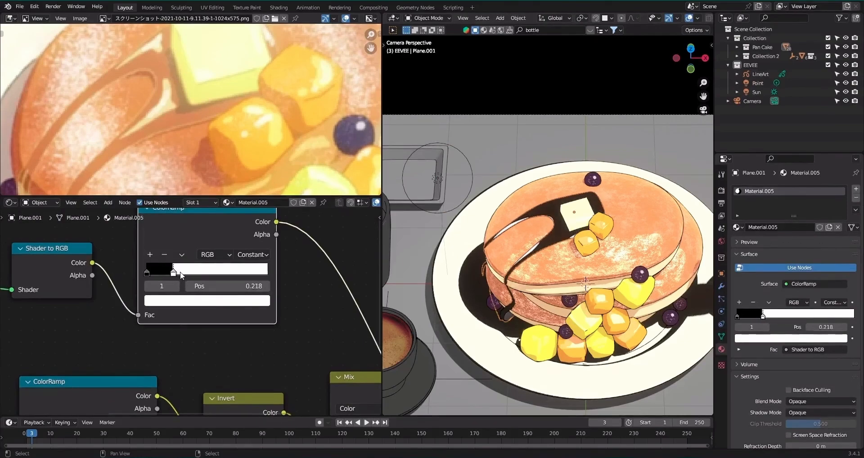
Duplicate the Mix node before the output as Add, connect the glossy ColorRamp to B and set its factor to 0.467.
scroll(229, 303, "down", 4)
middle_click_drag(308, 337, 244, 290)
left_click(276, 320, "ctrl+shift")
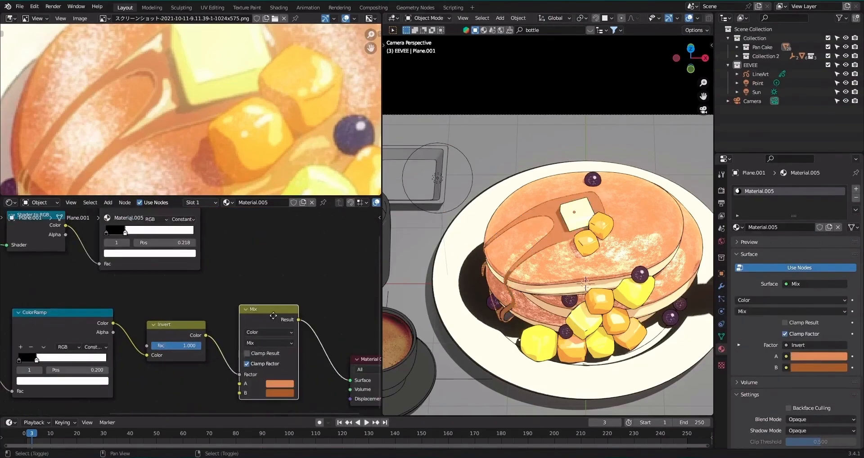
key("shift+d")
left_click(354, 337)
left_click(353, 337)
left_click(354, 263)
right_click_drag(182, 258, 344, 339, "alt")
middle_click_drag(347, 340, 216, 297)
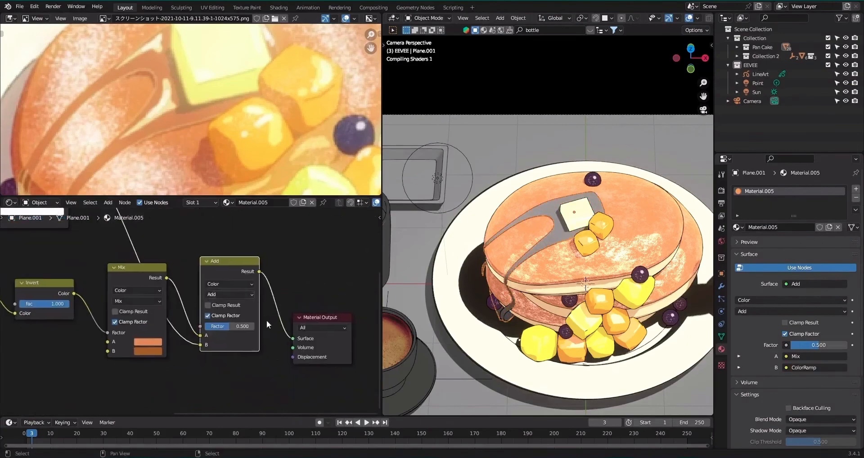
scroll(266, 322, "up", 6)
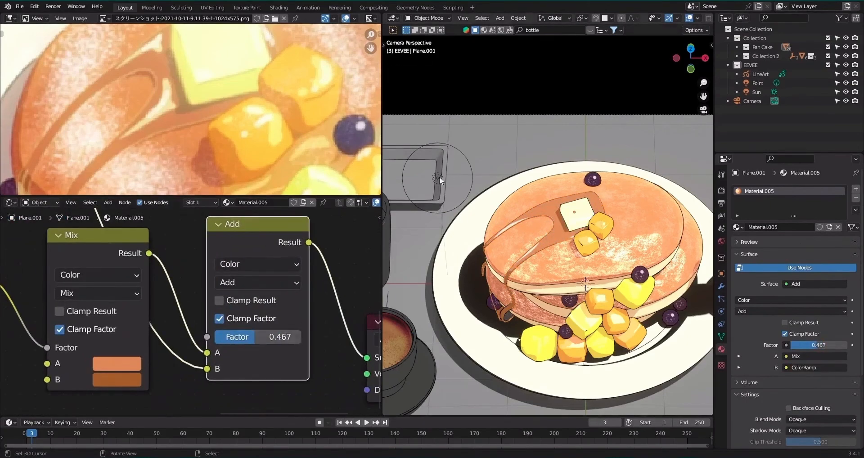
Raise the point light about 0.3 m along Z and check the syrup highlights with the viewport overlays hidden.
left_click(438, 178)
key("g")
key("z")
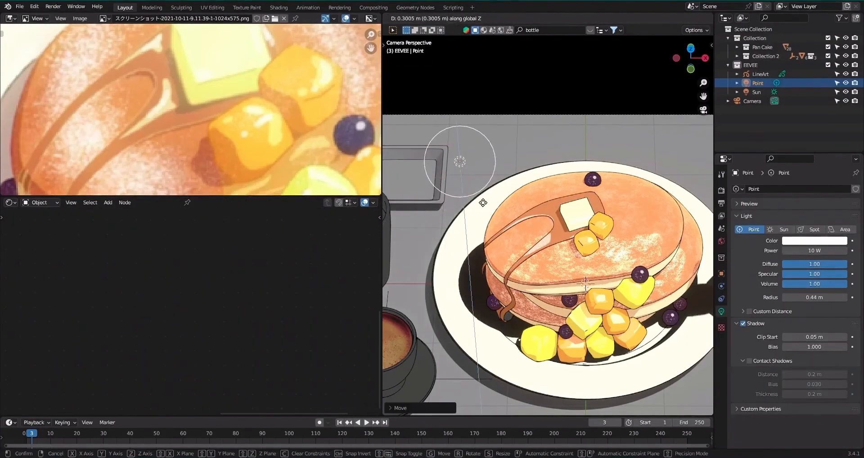
left_click(483, 206)
scroll(665, 231, "down", 3)
left_click(689, 18)
scroll(630, 211, "up", 6)
left_click(689, 18)
Add a Layer Weight node below the Mix nodes in the syrup material.
left_click(556, 207)
scroll(227, 339, "down", 3)
key("shift+a")
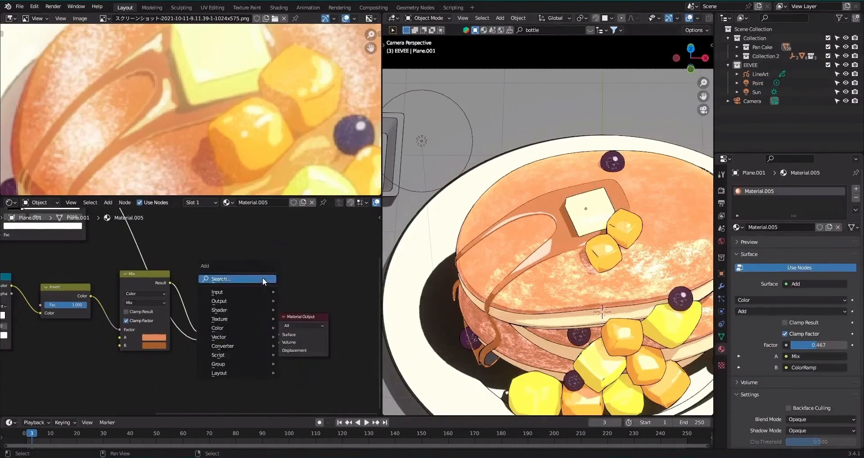
left_click(264, 279)
type("layer")
left_click(291, 294)
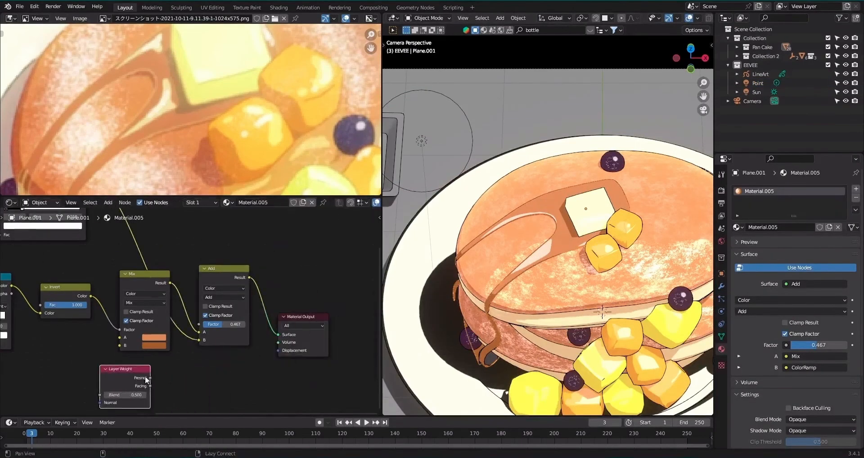
left_click(90, 344)
Add a ColorRamp node, feed it from the Layer Weight's Fresnel output and preview it on the syrup.
key("shift+a")
left_click(202, 310)
type("c")
left_click(218, 335)
left_click(203, 333)
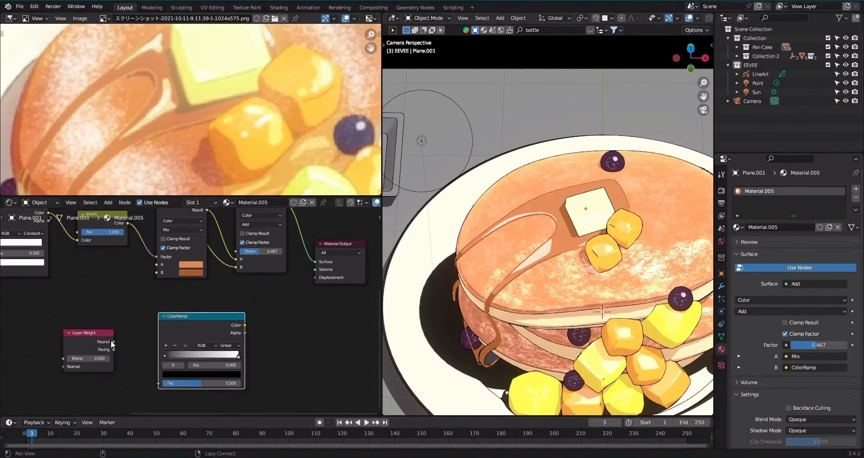
right_click_drag(111, 341, 194, 323, "alt")
left_click(195, 324, "ctrl+shift")
scroll(201, 327, "up", 3)
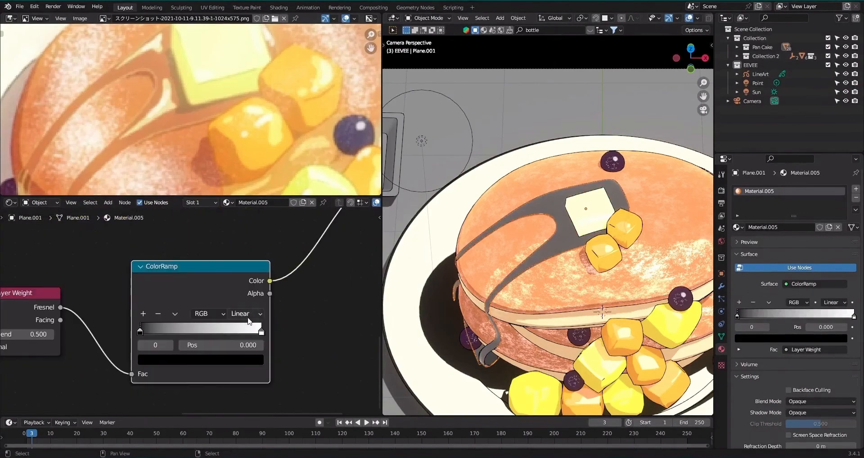
Switch the Fresnel ColorRamp to Constant interpolation and set its white stop to position 0.136.
left_click(250, 313)
left_click(258, 377)
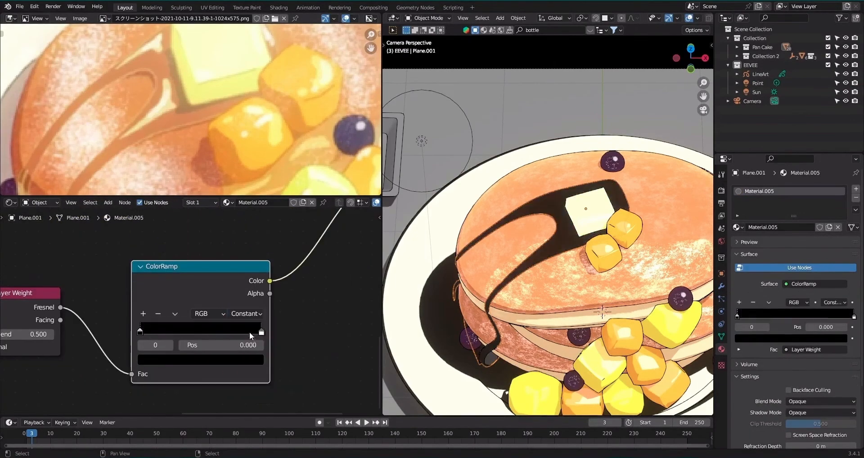
left_click_drag(251, 328, 222, 329)
left_click_drag(172, 320, 144, 314)
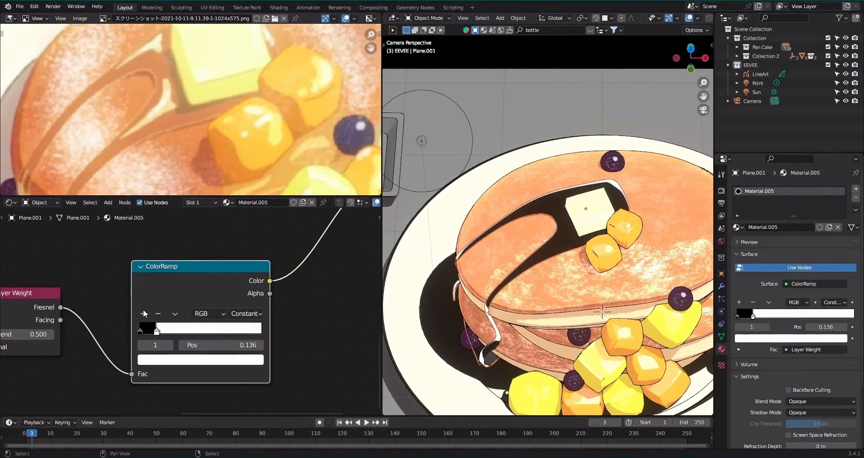
Restore the Add node as output, insert a duplicate of it after it and connect the Fresnel ColorRamp to B.
scroll(188, 318, "down", 5)
middle_click_drag(257, 239, 201, 309)
left_click(199, 232, "ctrl+shift")
key("shift+d")
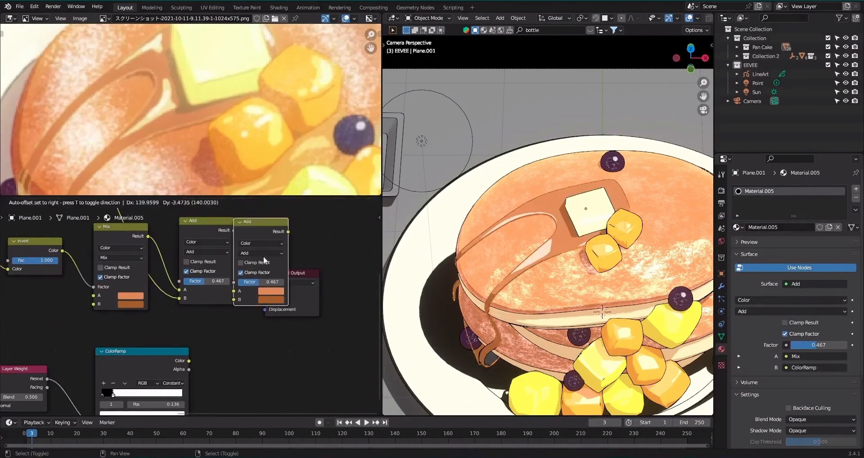
left_click(264, 257)
right_click_drag(167, 355, 275, 306, "alt")
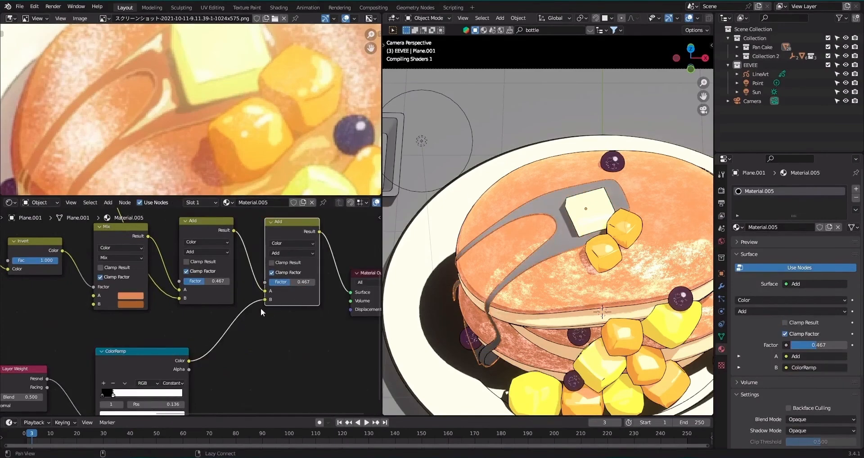
Set the second Add node's factor to 0.275 and save the file.
scroll(288, 288, "up", 2)
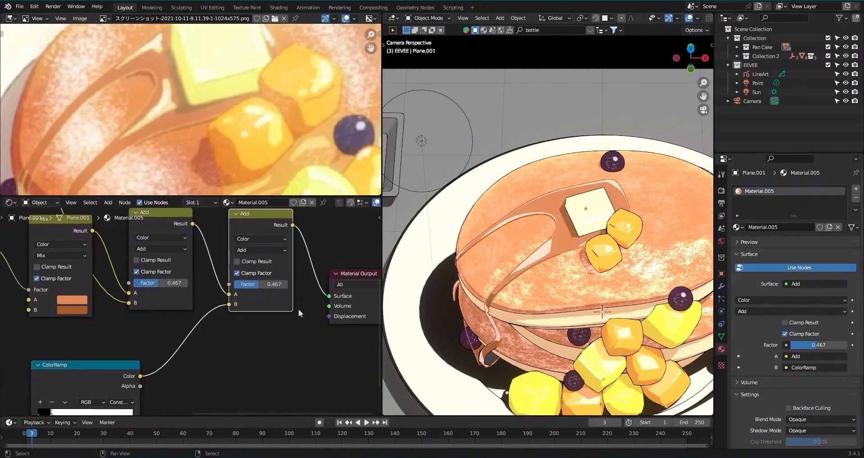
left_click_drag(270, 279, 274, 283)
left_click_drag(275, 288, 246, 288)
key("ctrl+s")
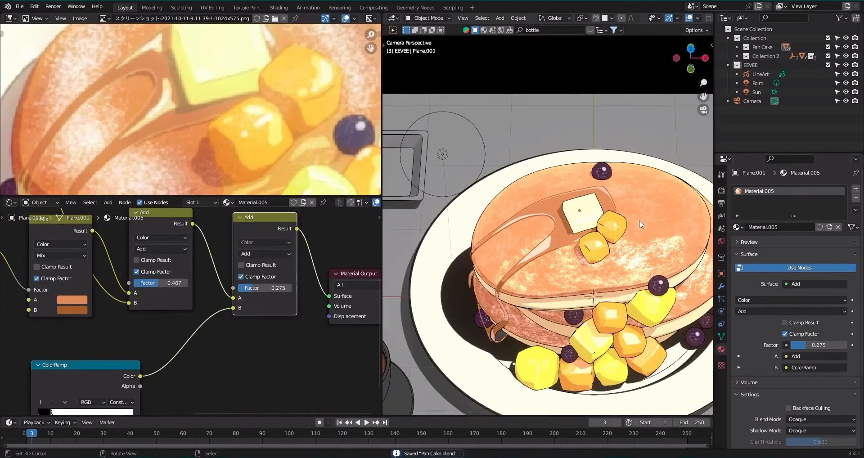
Raise the blueberry material's Hue Saturation Value node to a Value of 1.190 and save the file.
scroll(642, 224, "down", 2)
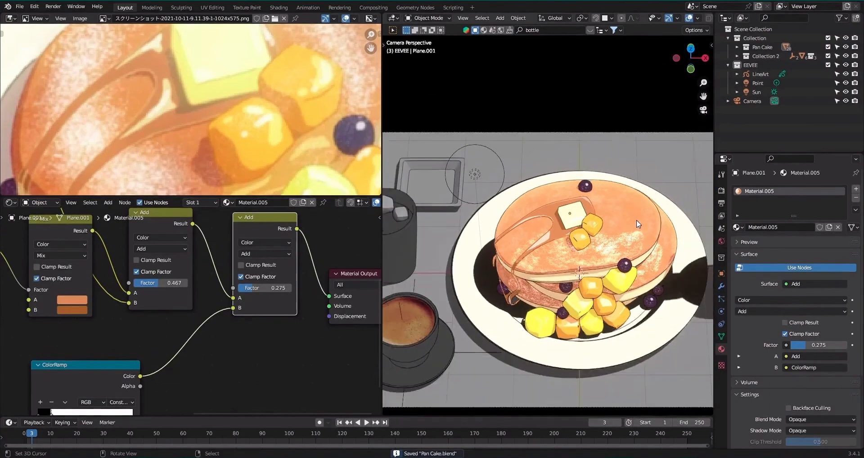
scroll(640, 224, "up", 4)
left_click(583, 128)
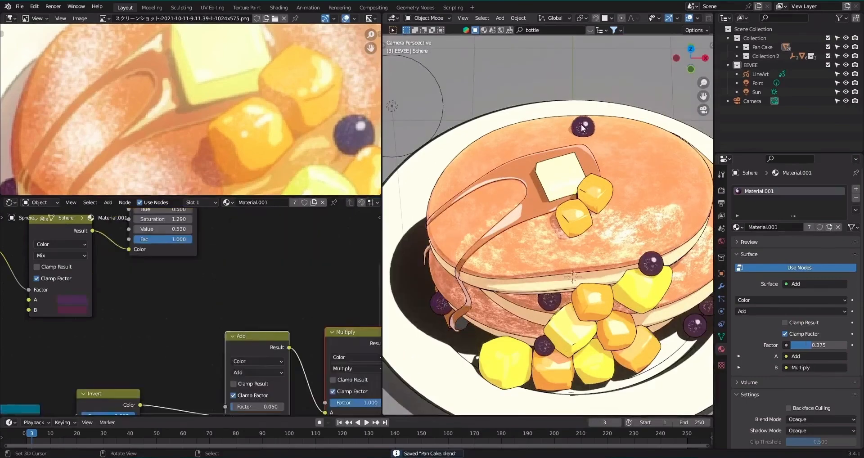
scroll(274, 328, "down", 3)
middle_click_drag(274, 328, 287, 364)
scroll(287, 364, "up", 4)
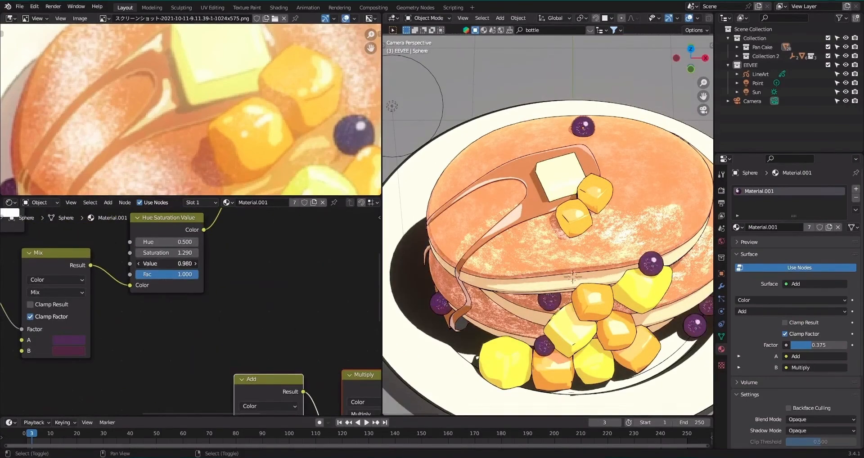
scroll(623, 208, "down", 4)
key("ctrl+s")
Duplicate a blueberry beside the syrup drip at the foot of the pancake stack, return to the camera view and save the file.
middle_click_drag(504, 246, 548, 250)
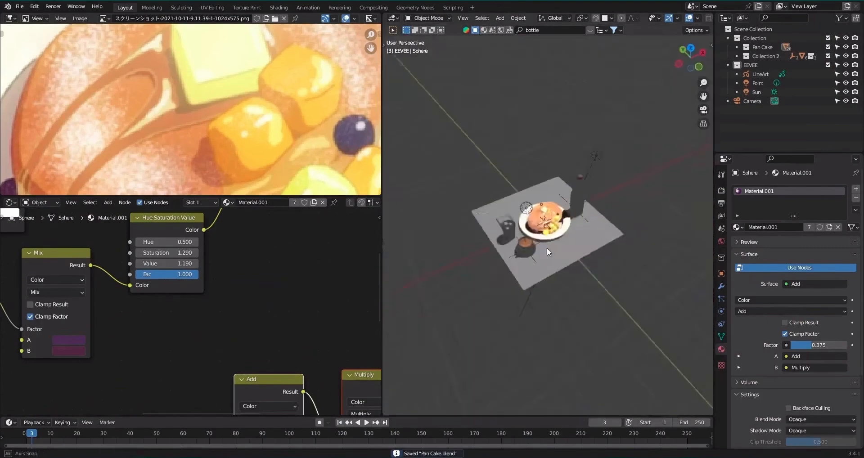
scroll(533, 294, "up", 7)
scroll(535, 298, "up", 5)
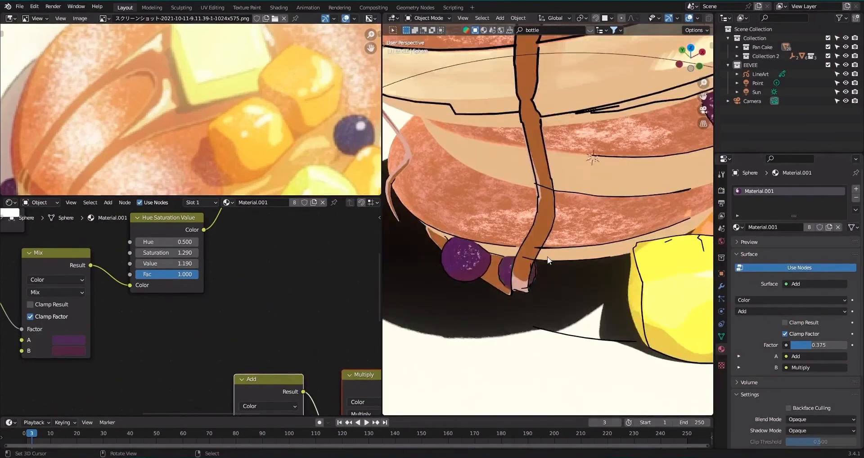
scroll(548, 260, "down", 10)
key("KP_0")
scroll(191, 110, "down", 4)
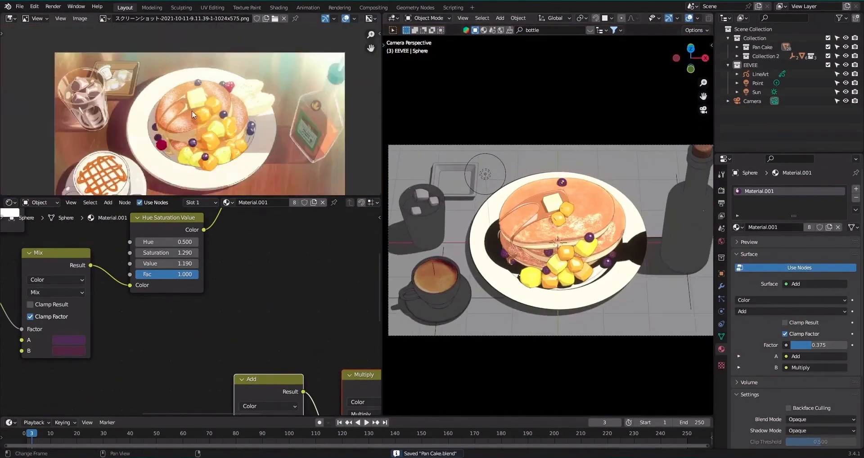
Set the plate material's Mix colour B to the shadow tone sampled from the plate in the reference image, and save the file.
middle_click_drag(192, 110, 213, 100)
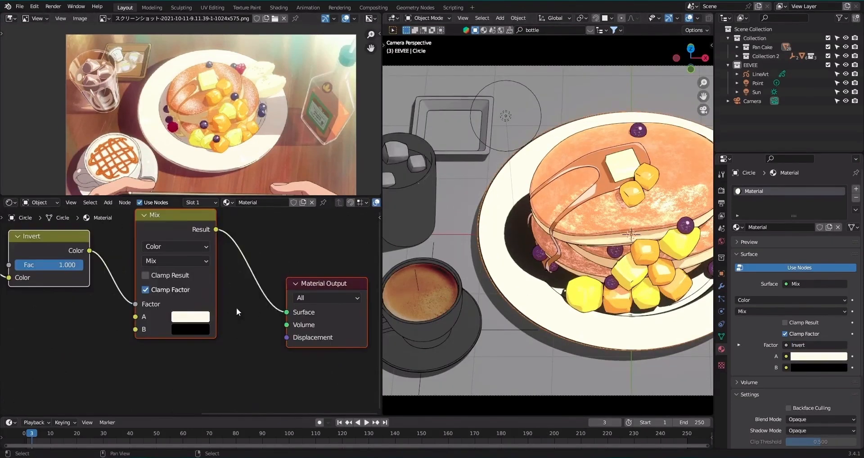
left_click(195, 329)
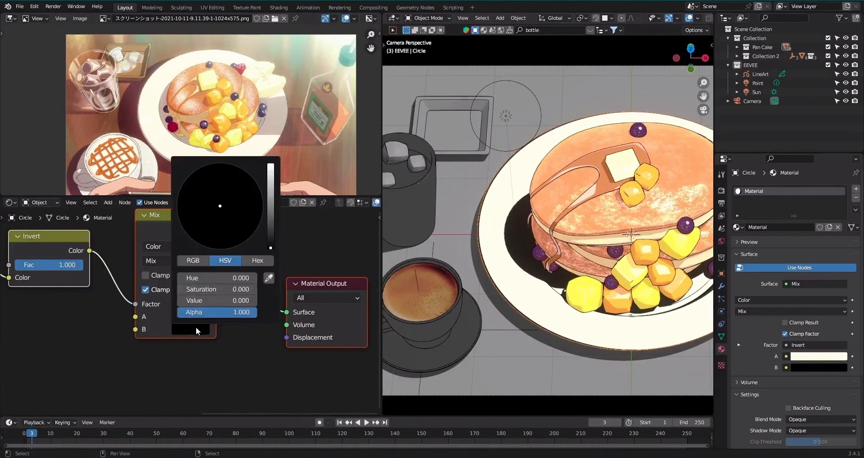
left_click(269, 278)
left_click(167, 113)
scroll(585, 209, "down", 3)
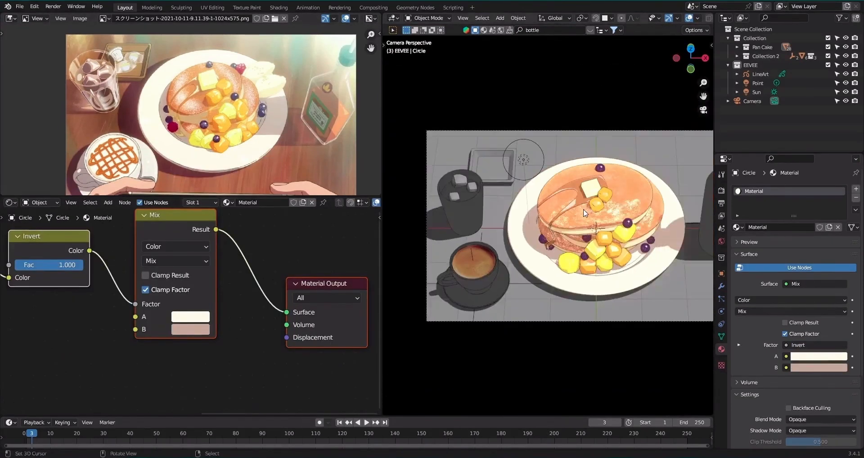
key("ctrl+s")
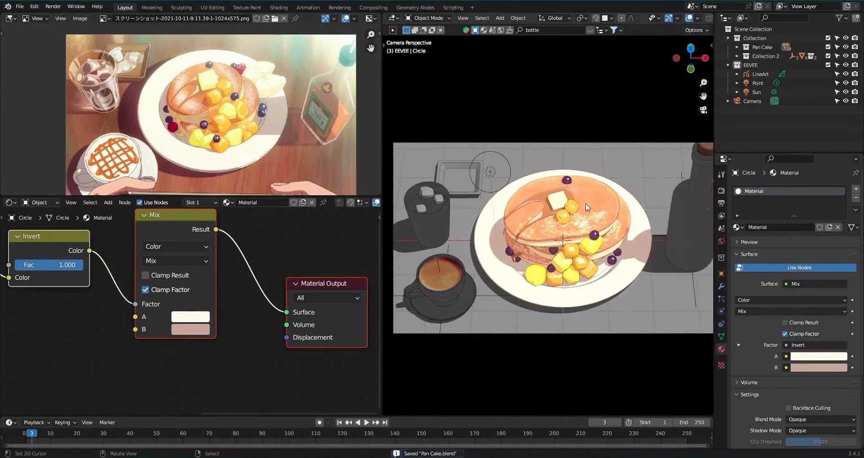
Examine the iced drink glass and the tray in the reference image against their modelled counterparts.
scroll(477, 248, "up", 4)
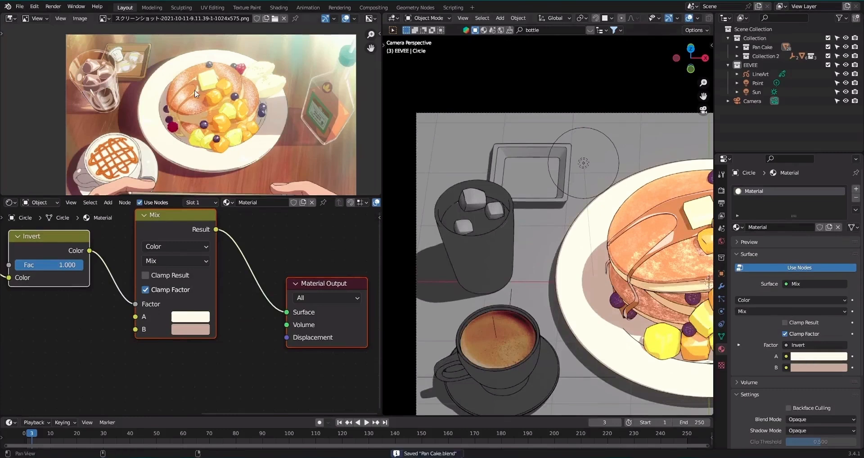
middle_click_drag(195, 91, 293, 121)
scroll(353, 185, "up", 4)
scroll(247, 129, "down", 2)
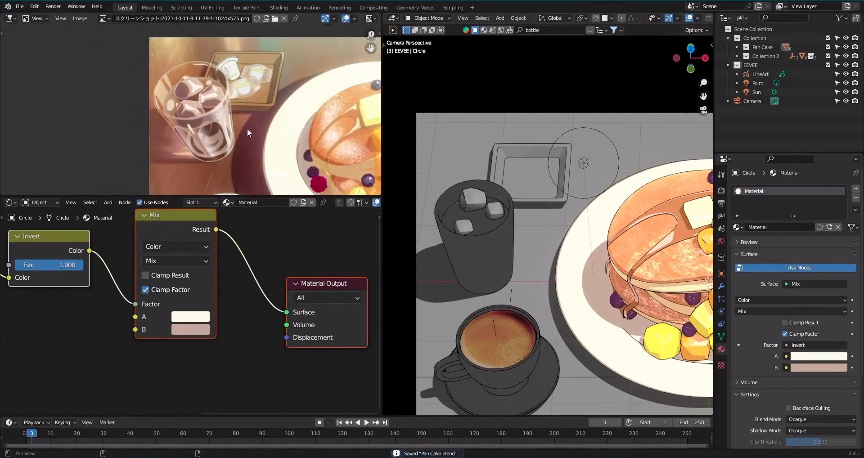